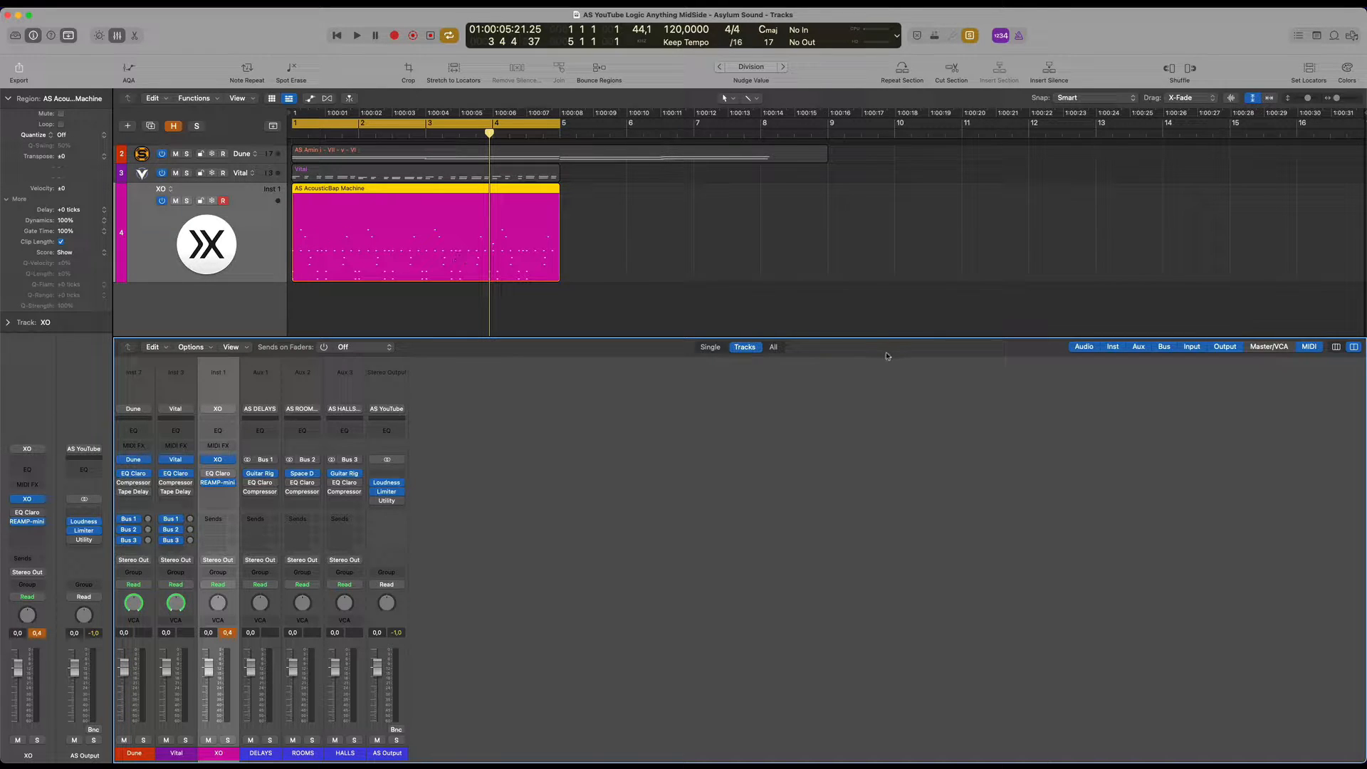
Play back the loop with the XO, Vital and Dune tracks selected one after another to audition each part
{"action": "key", "text": "space"}
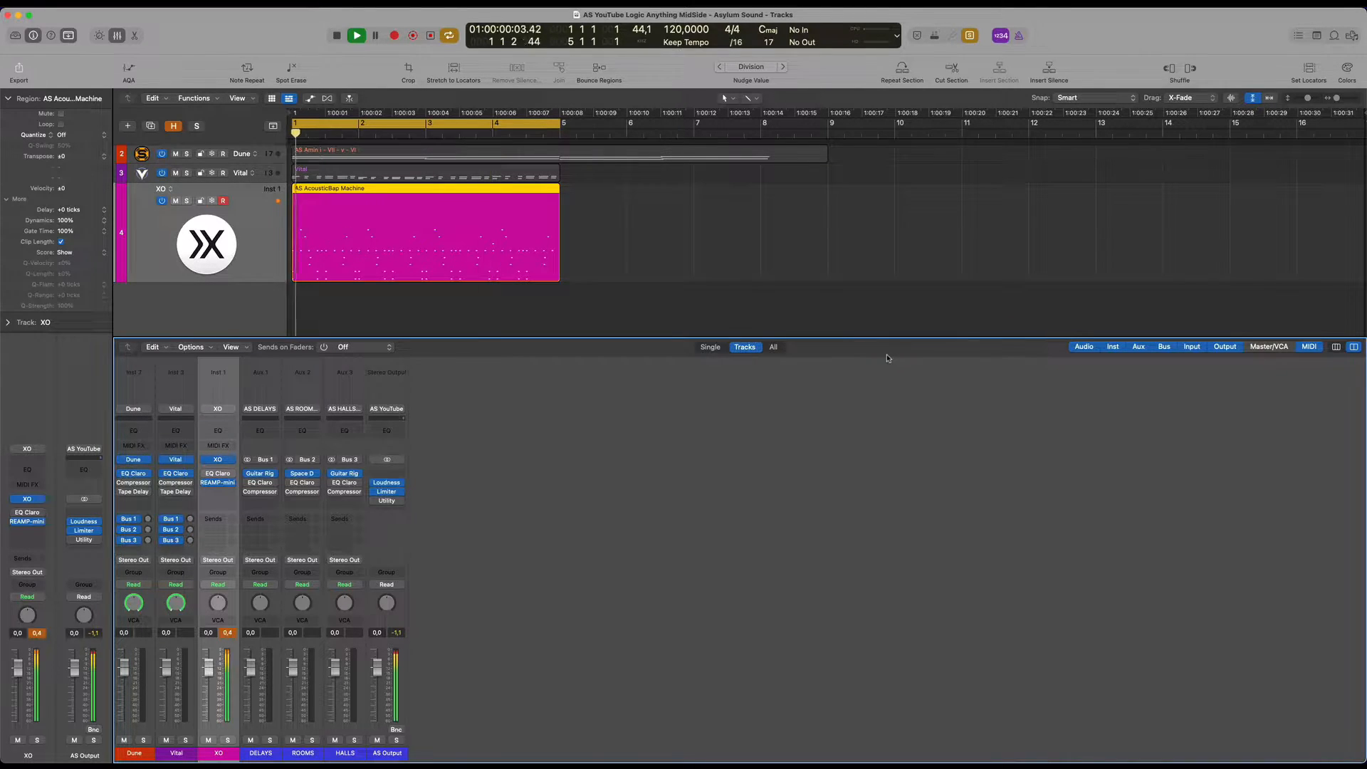
{"action": "key", "text": "space"}
{"action": "left_click", "coordinate": [273, 175]}
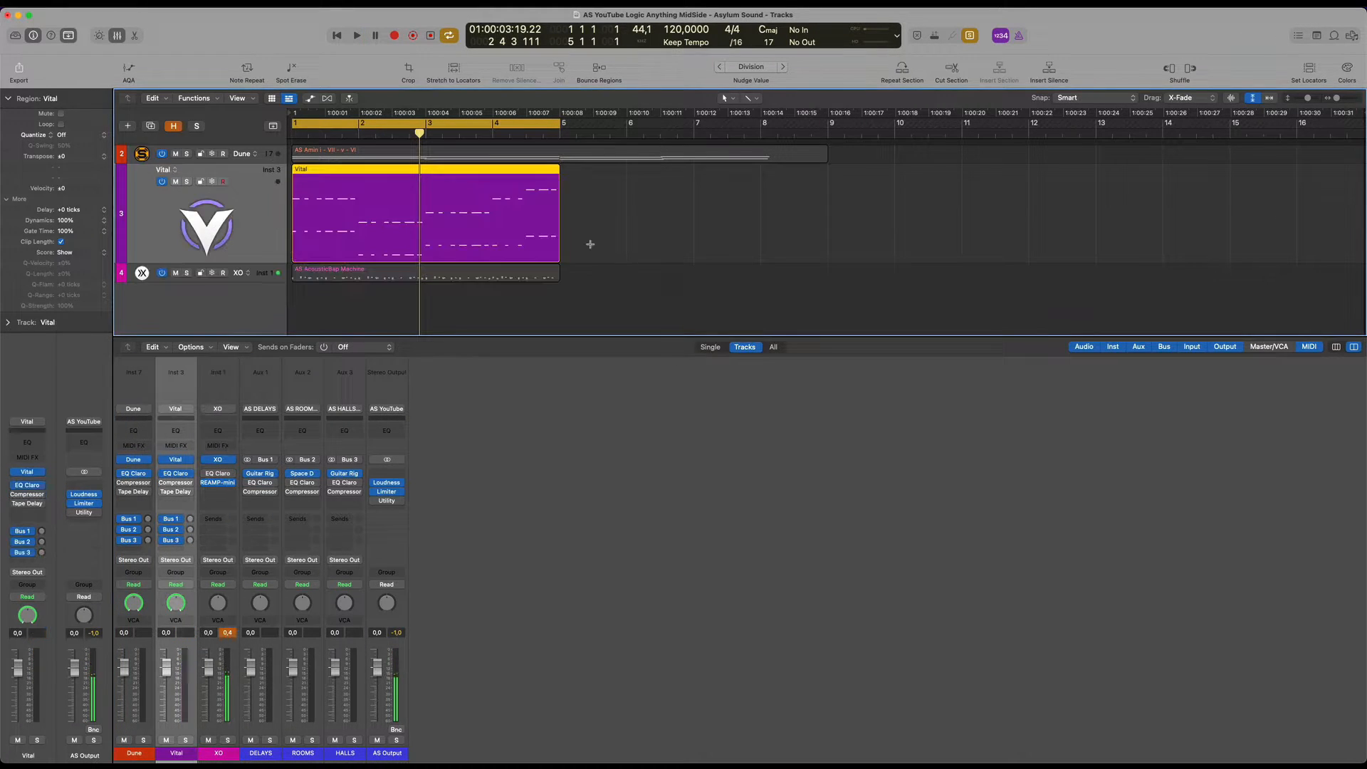
{"action": "key", "text": "space"}
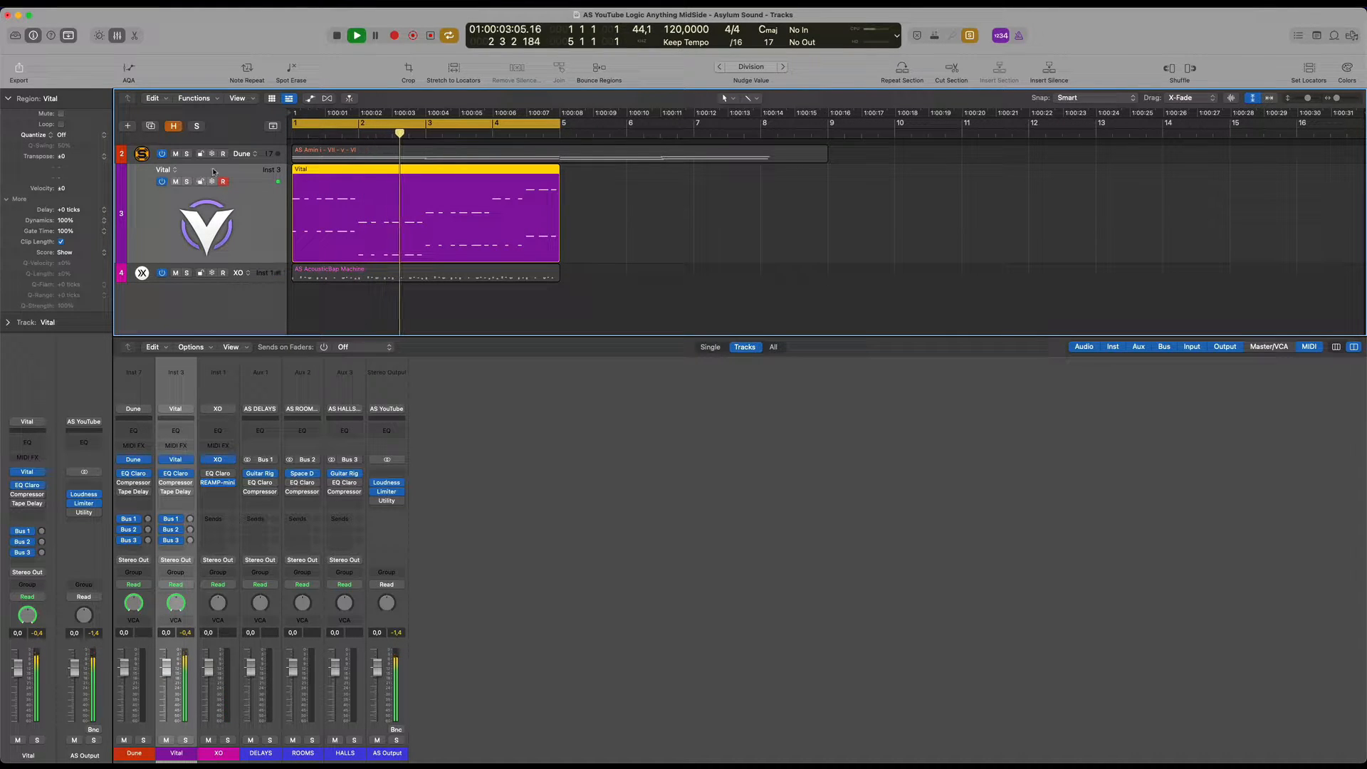
{"action": "key", "text": "space"}
{"action": "left_click", "coordinate": [248, 159]}
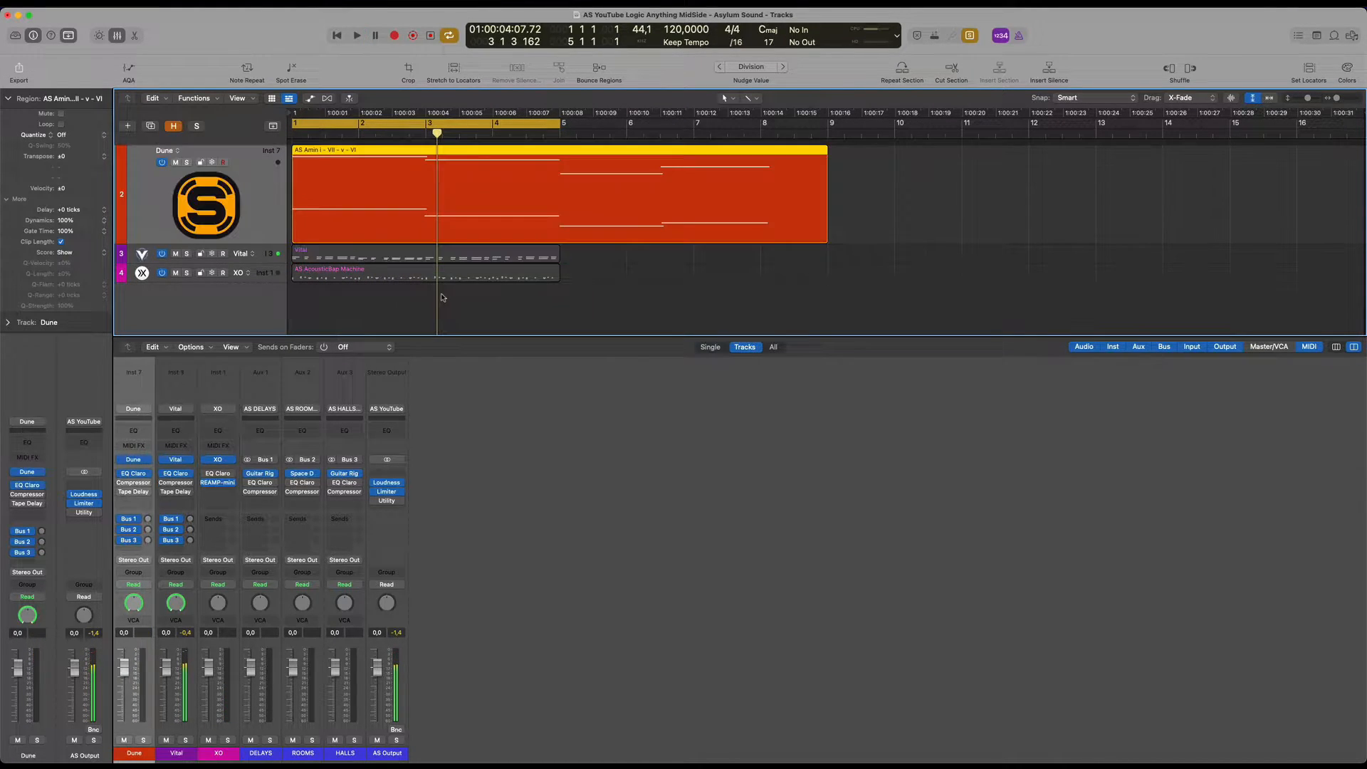
{"action": "key", "text": "space"}
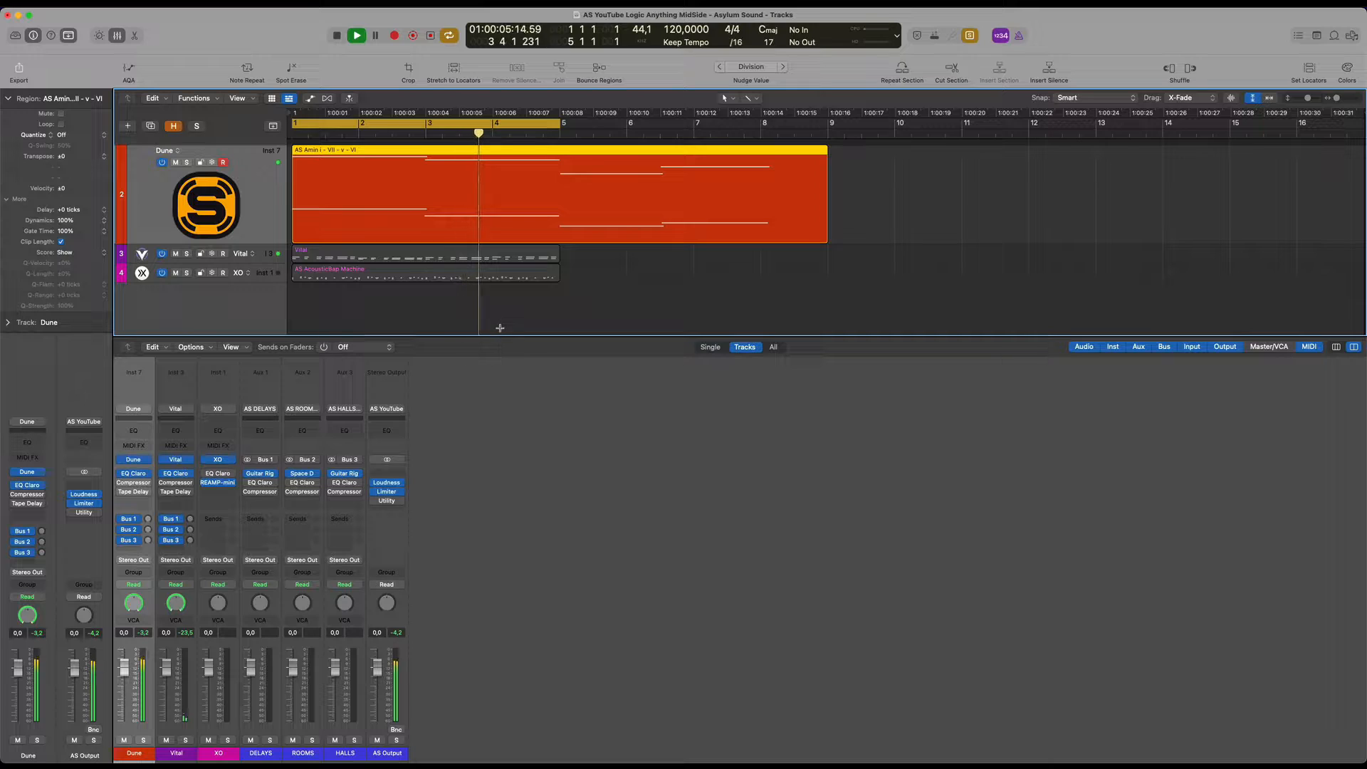
{"action": "key", "text": "space"}
Insert the stereo version of REAMP below REAMP-mini on the XO channel and close its plug-in window
{"action": "left_click", "coordinate": [263, 274]}
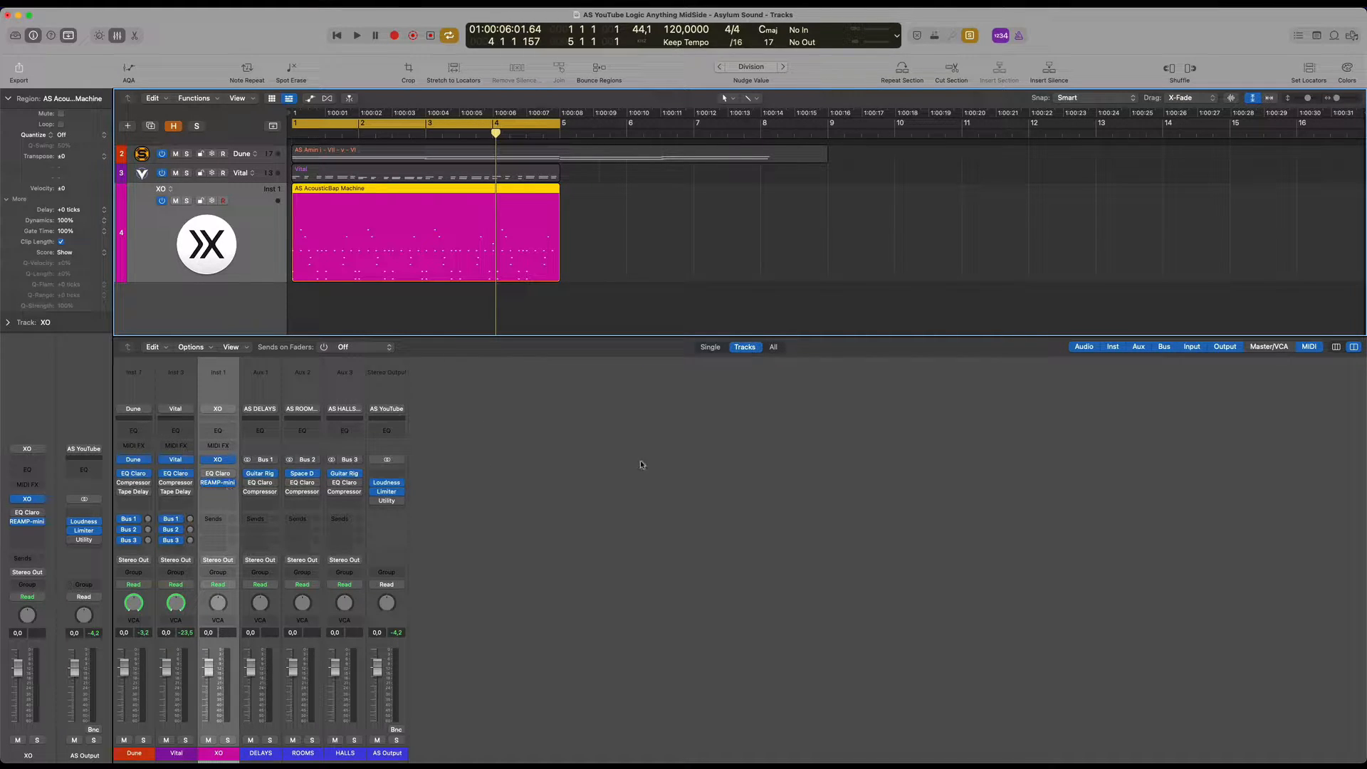
{"action": "left_click", "coordinate": [228, 493]}
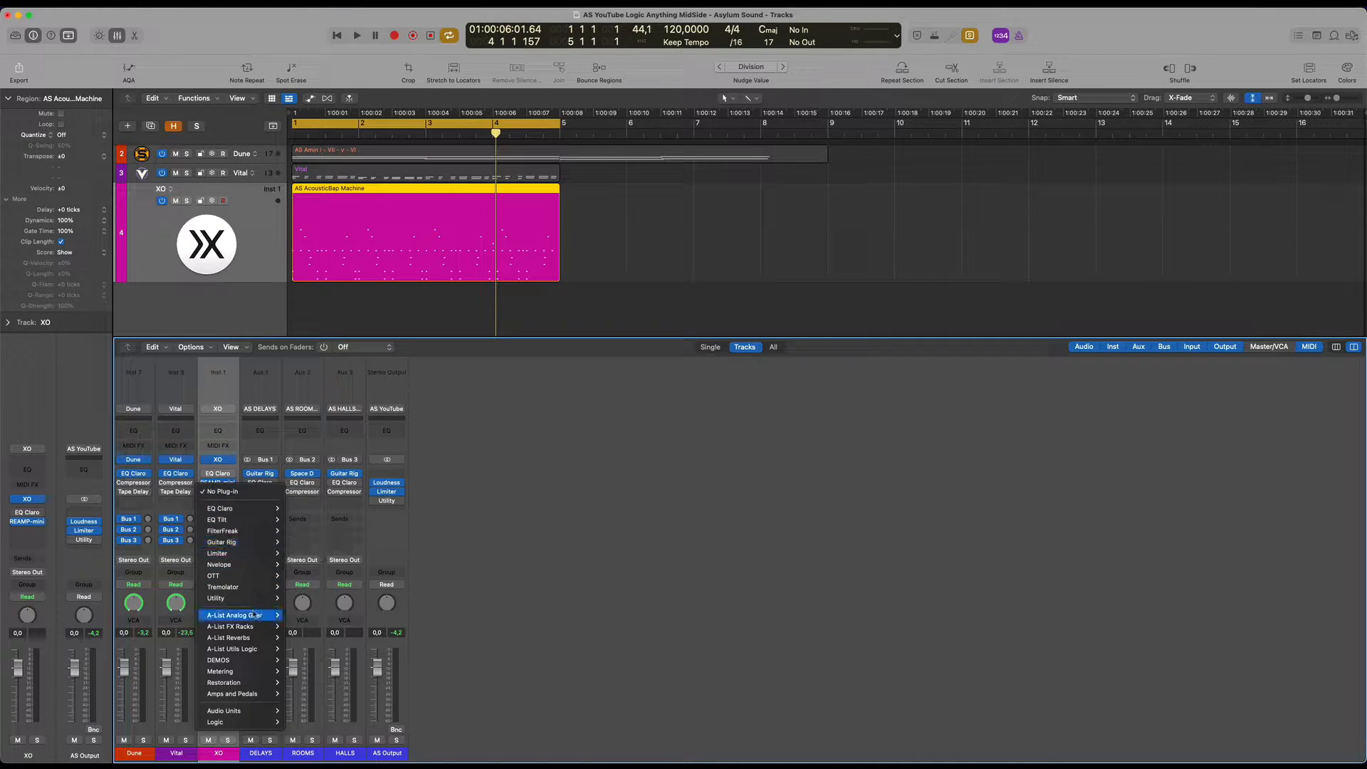
{"action": "mouse_move", "coordinate": [258, 613]}
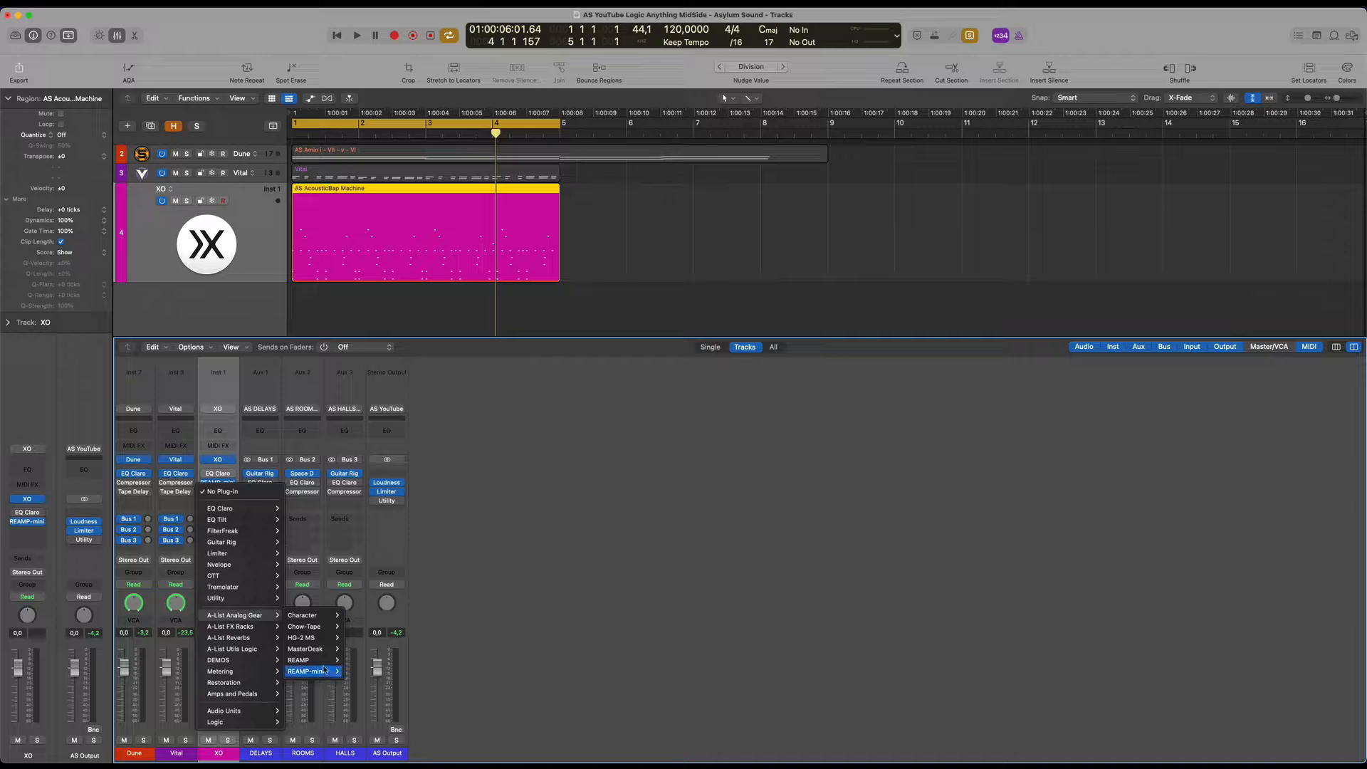
{"action": "left_click", "coordinate": [356, 660]}
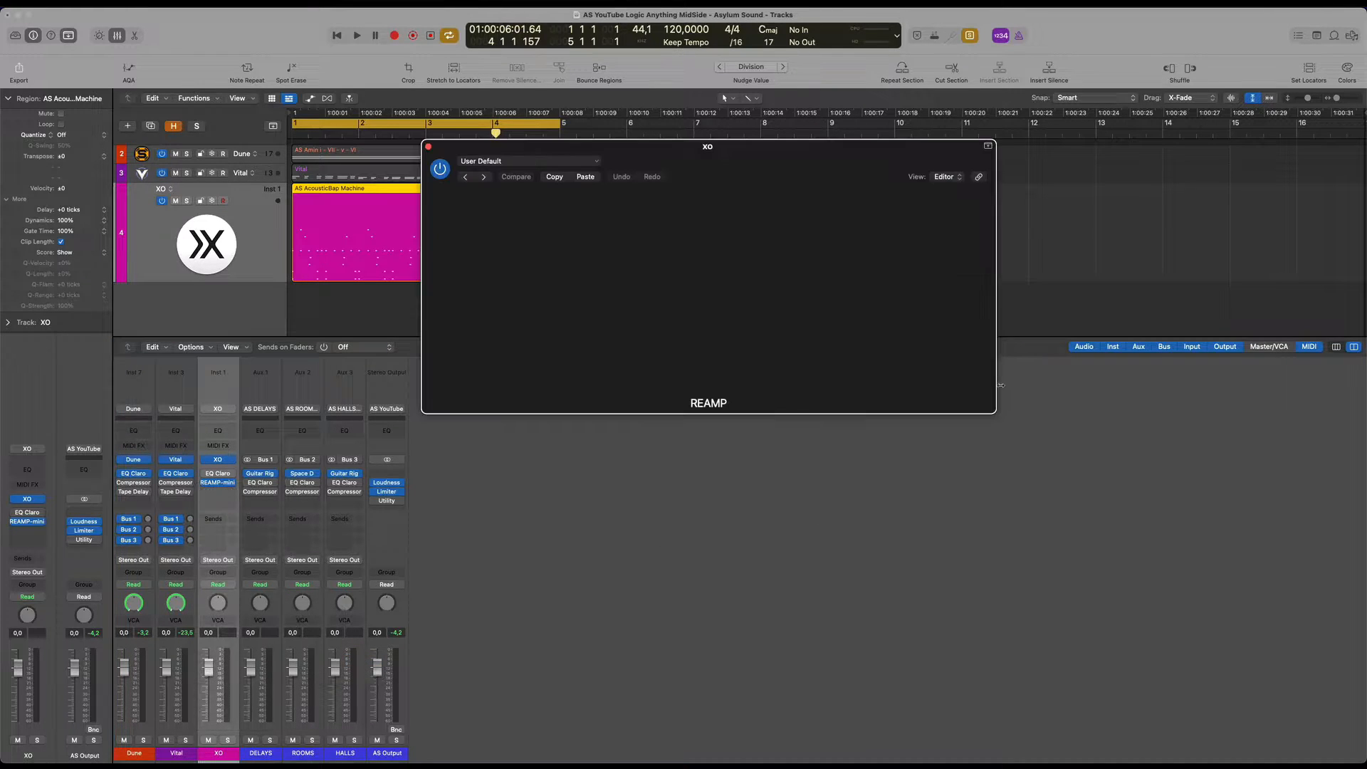
{"action": "left_click_drag", "start_coordinate": [472, 153], "coordinate": [588, 140]}
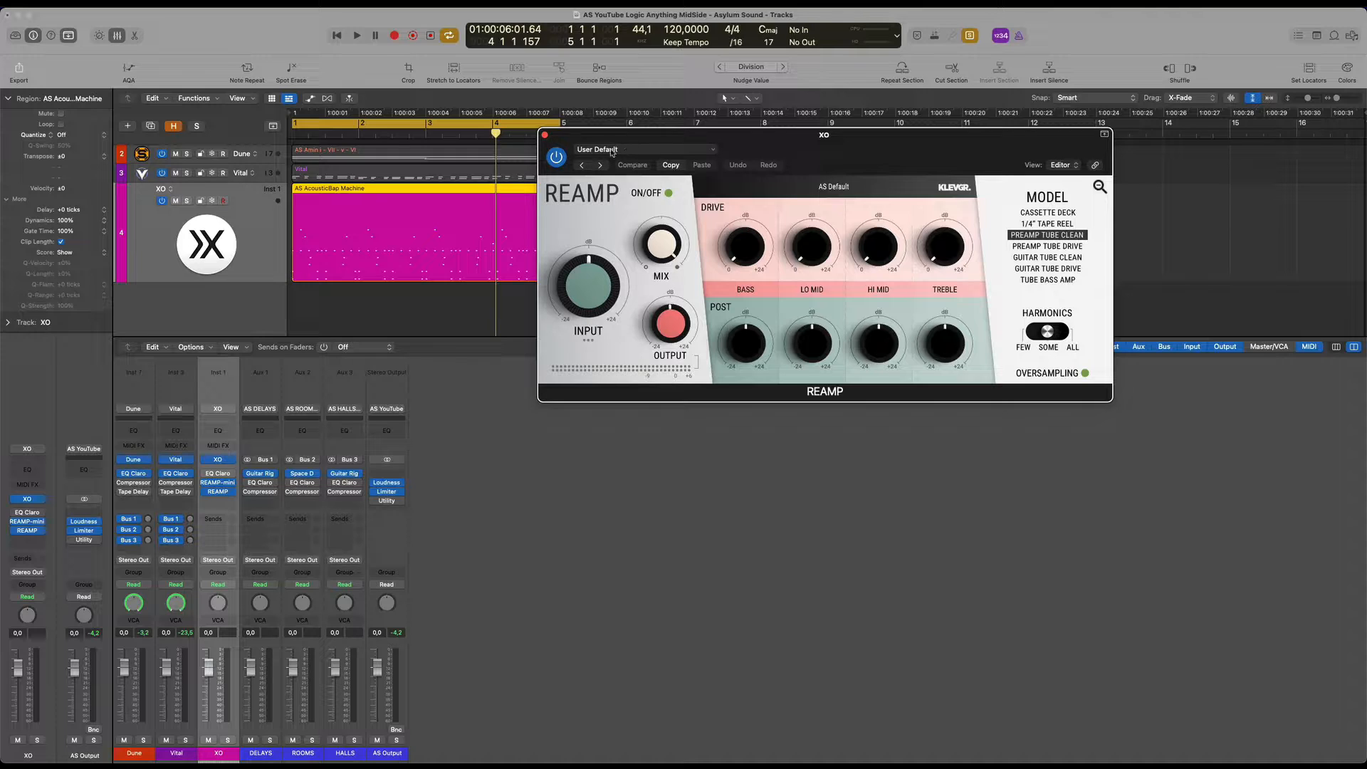
{"action": "left_click", "coordinate": [545, 136]}
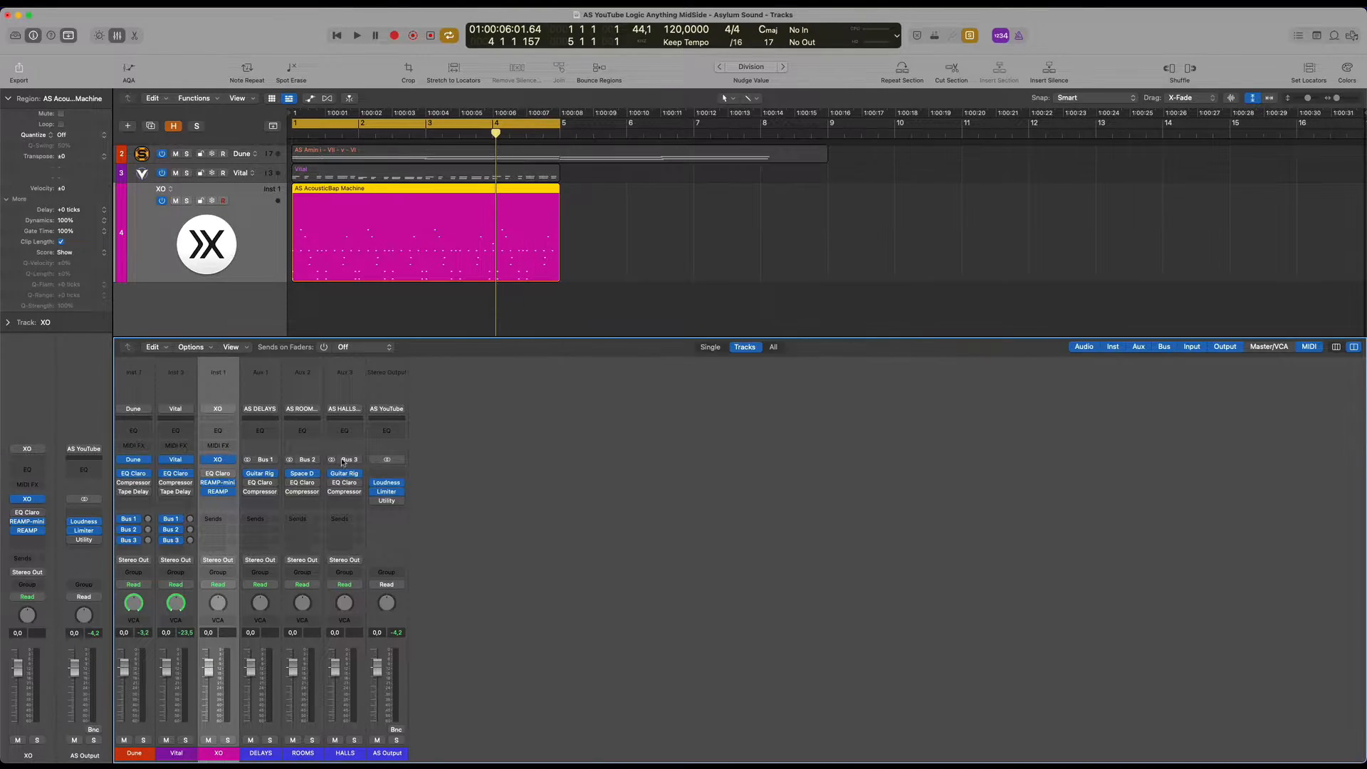
Replace the stereo REAMP on the XO channel with its Dual Mono version
{"action": "left_click", "coordinate": [232, 491]}
{"action": "mouse_move", "coordinate": [291, 610]}
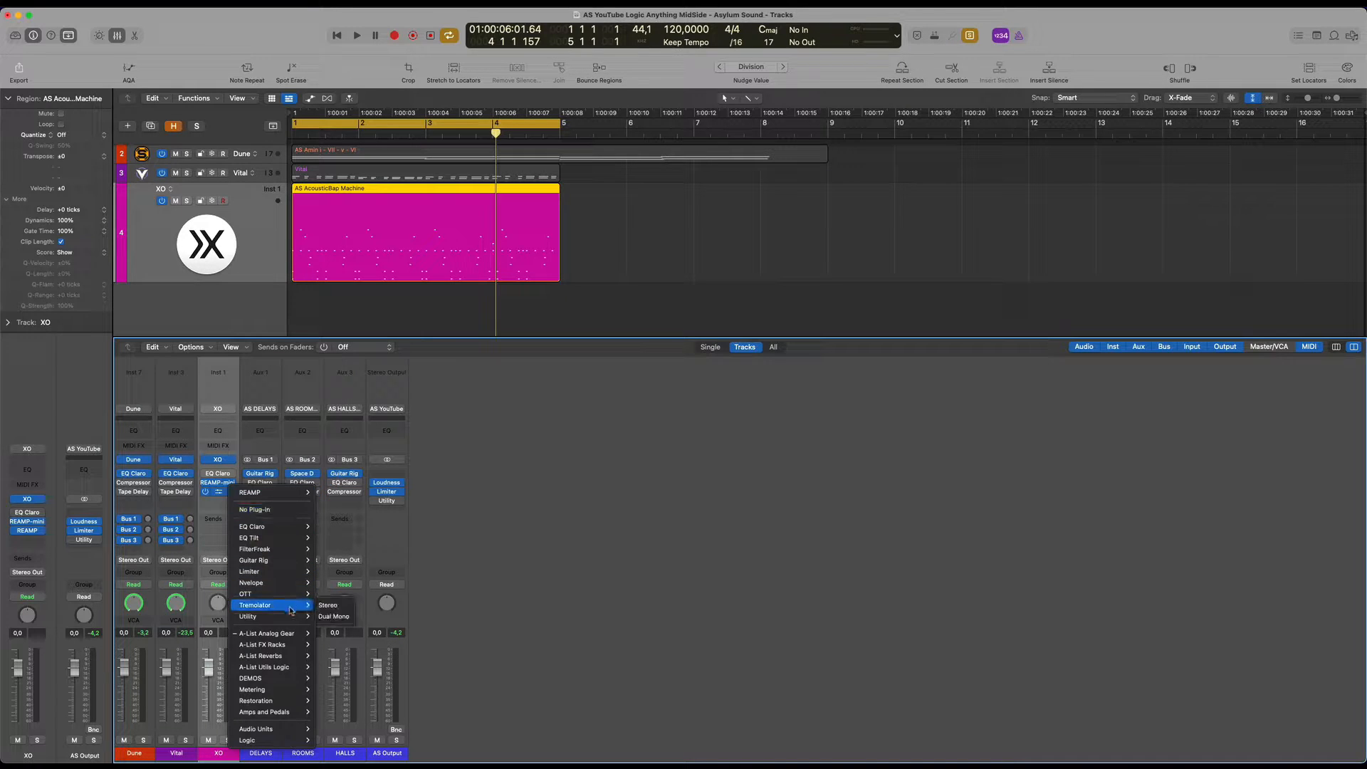
{"action": "mouse_move", "coordinate": [295, 634]}
{"action": "mouse_move", "coordinate": [348, 678]}
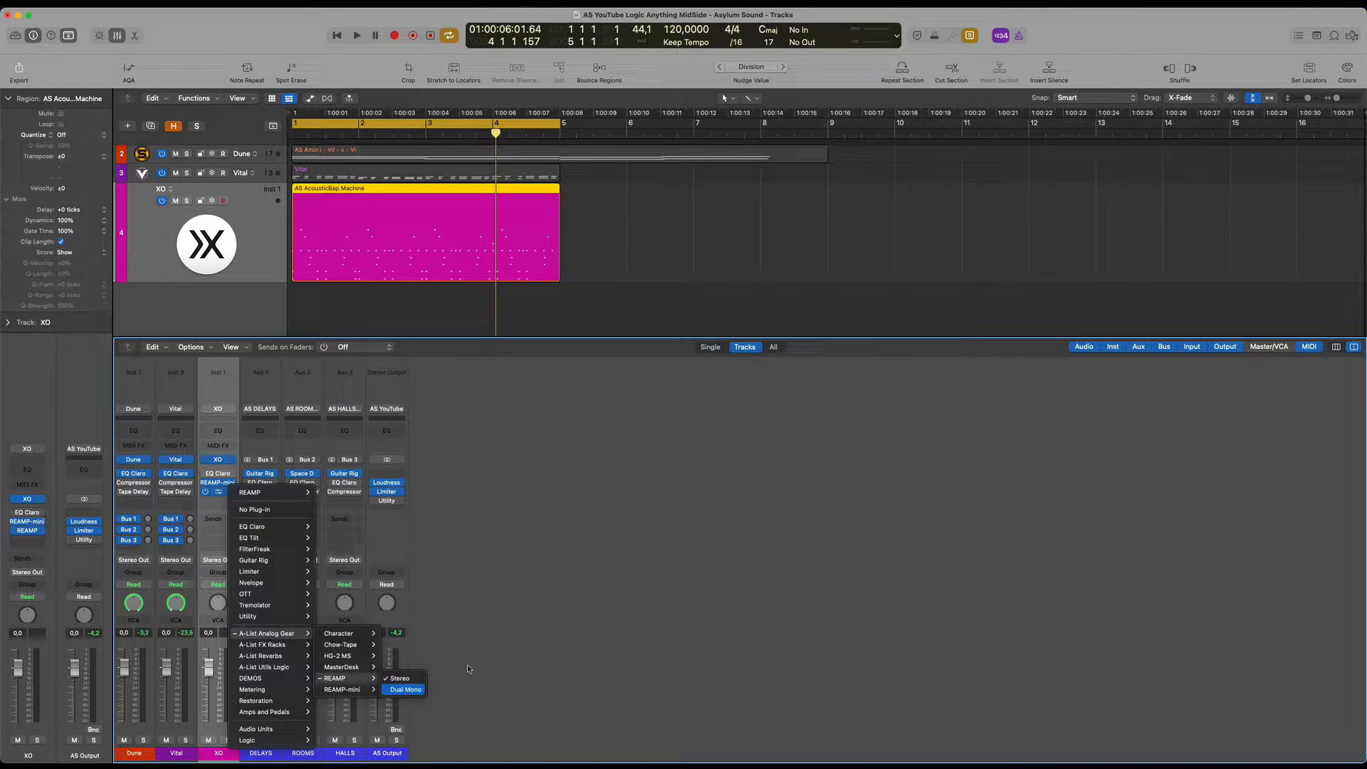
{"action": "left_click", "coordinate": [408, 690]}
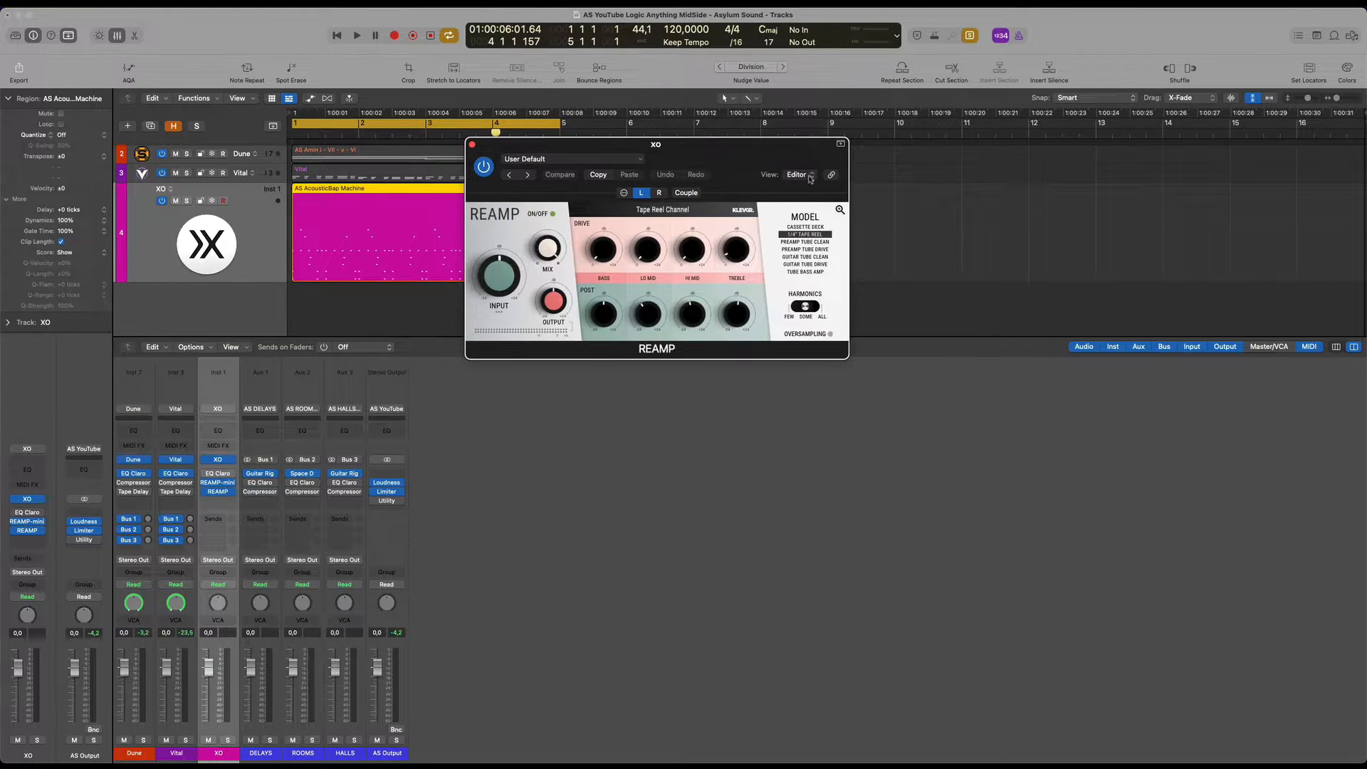
Check REAMP's separate L and R views and set its dual-mono channel configuration to Mid/Side
{"action": "left_click", "coordinate": [758, 194]}
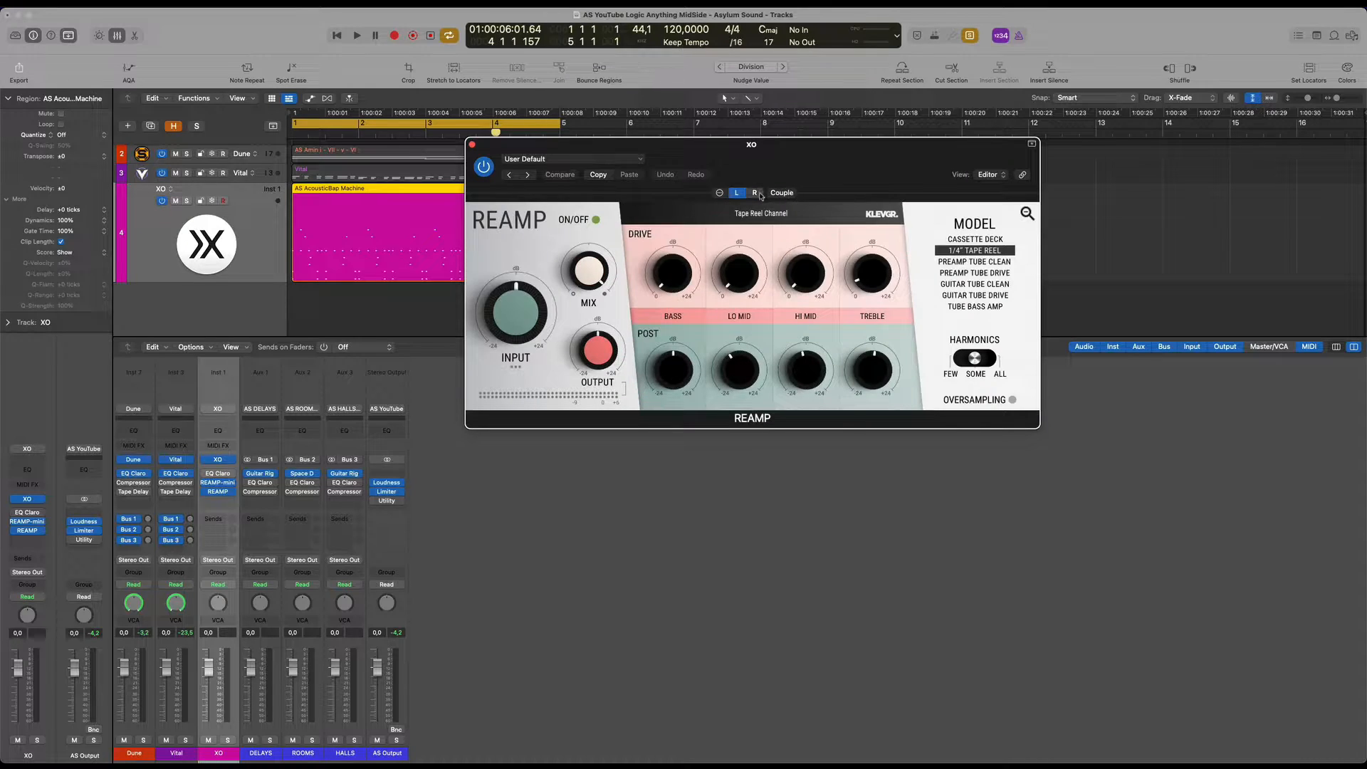
{"action": "left_click", "coordinate": [839, 210]}
{"action": "left_click", "coordinate": [739, 234]}
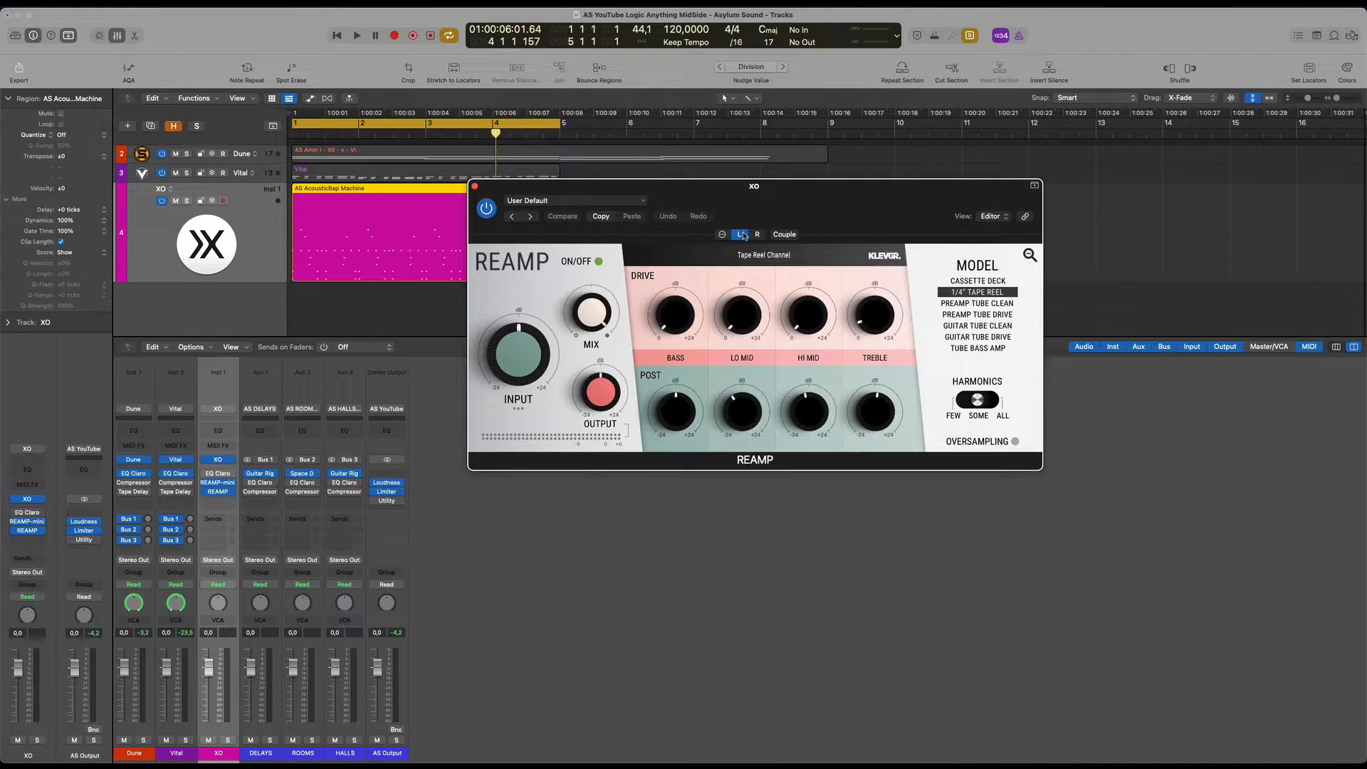
{"action": "left_click", "coordinate": [757, 235]}
{"action": "left_click", "coordinate": [723, 235]}
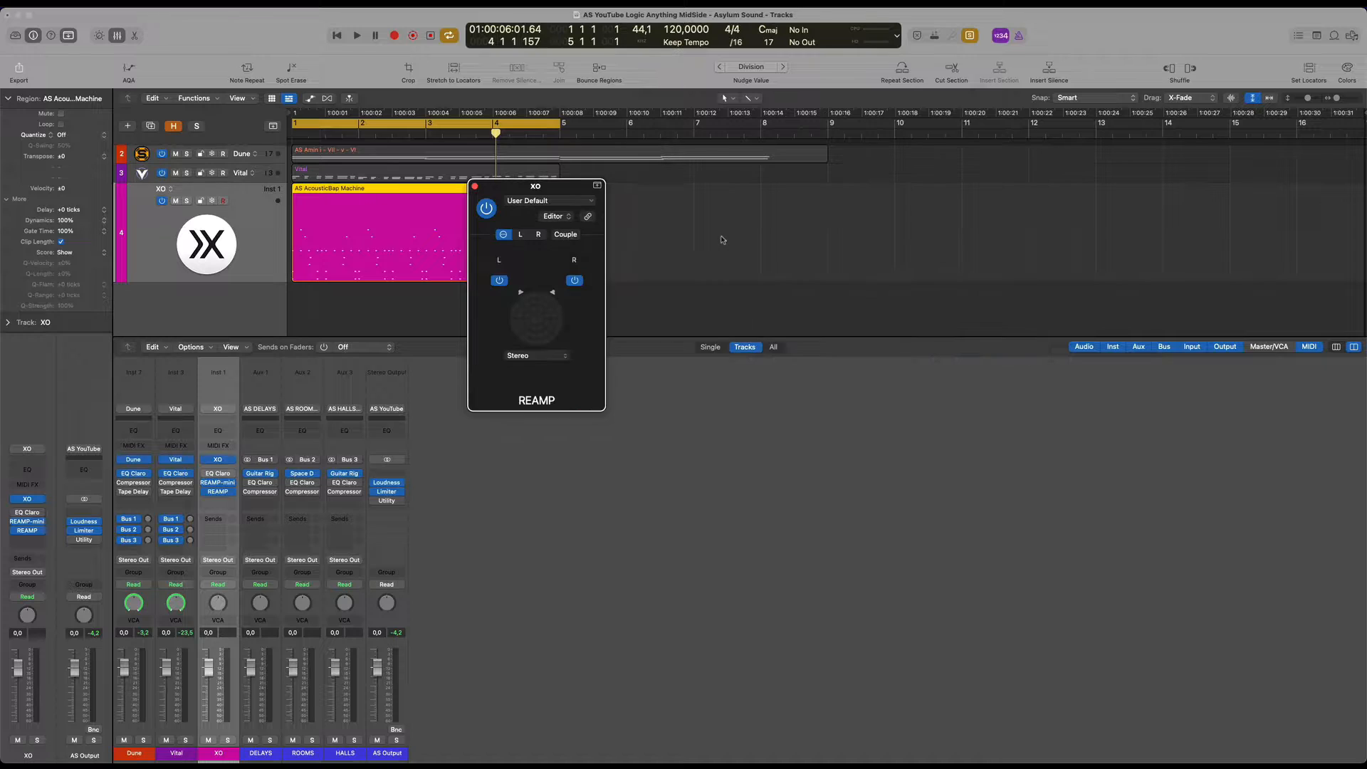
{"action": "left_click", "coordinate": [525, 356]}
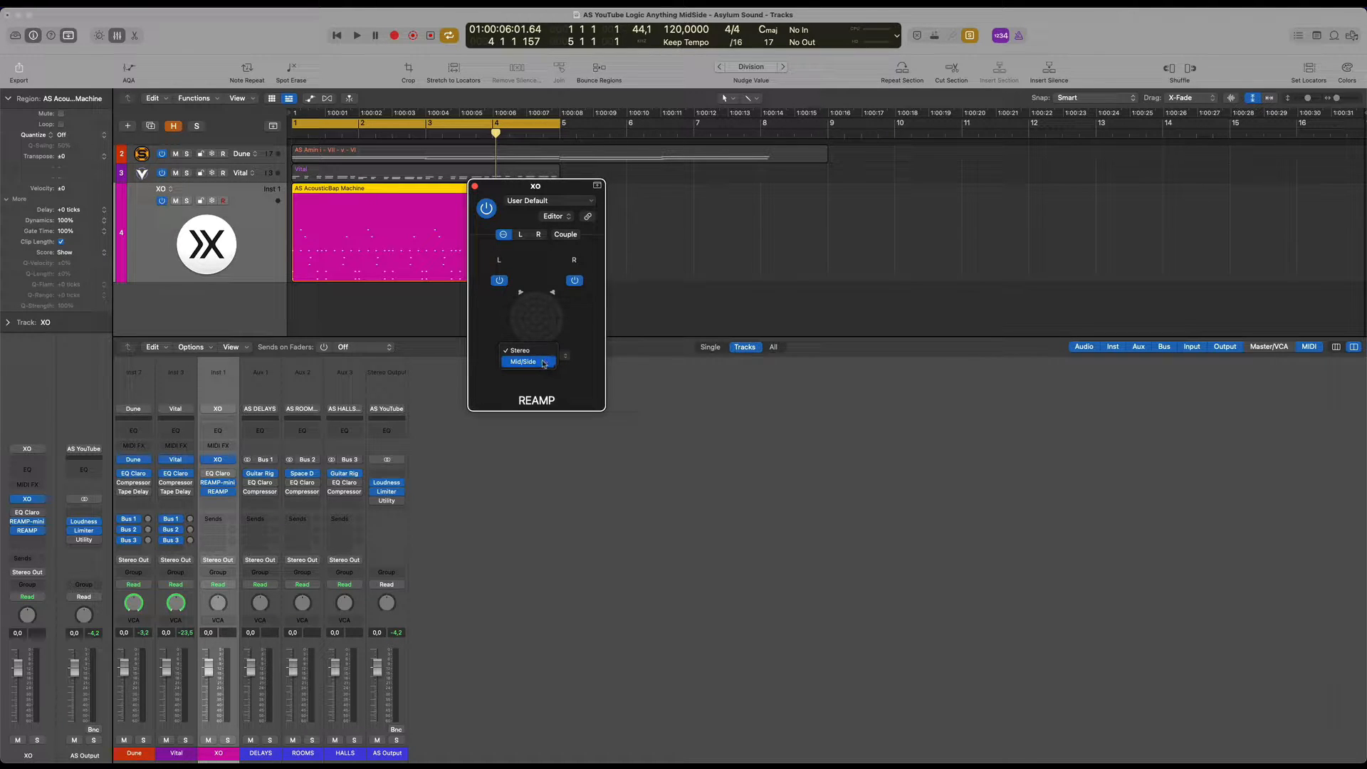
{"action": "left_click", "coordinate": [543, 363]}
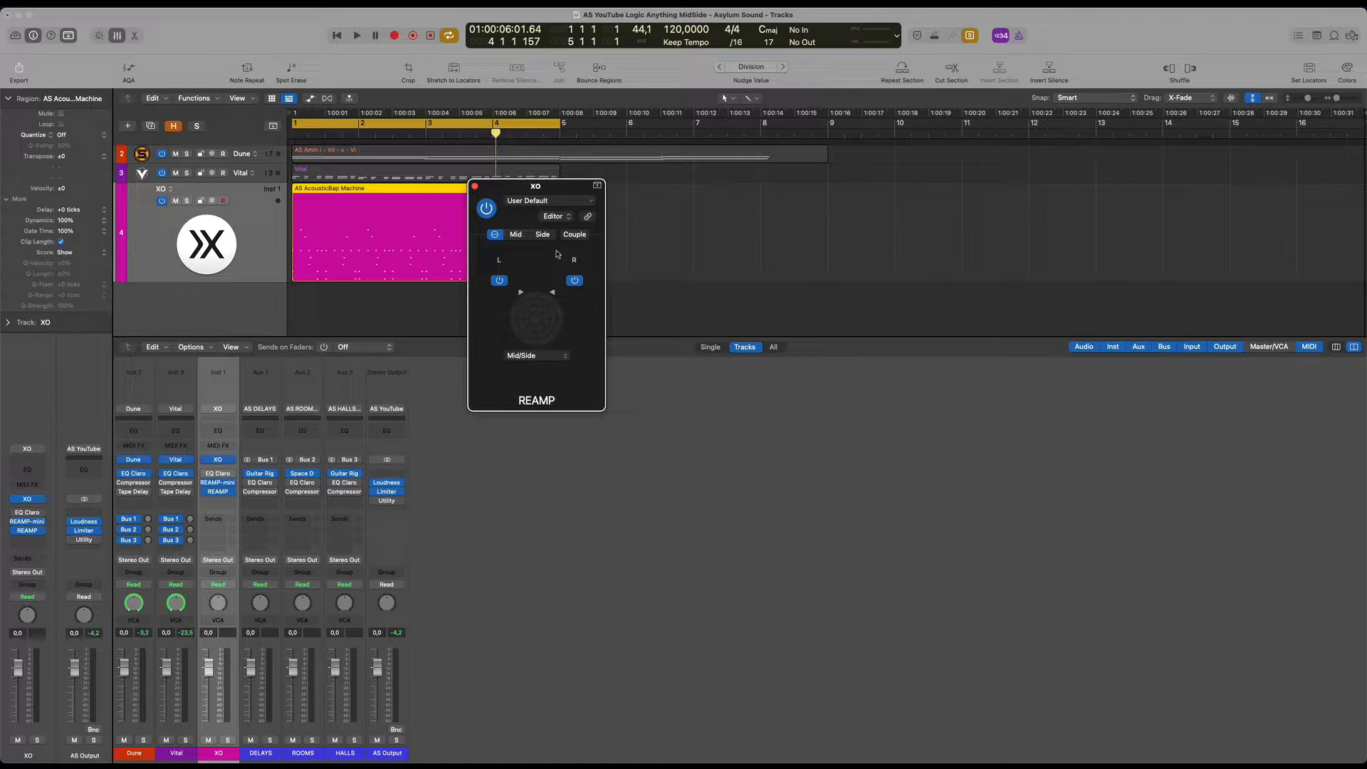
Turn REAMP's input fully down to -24 on the Mid channel
{"action": "left_click", "coordinate": [515, 234]}
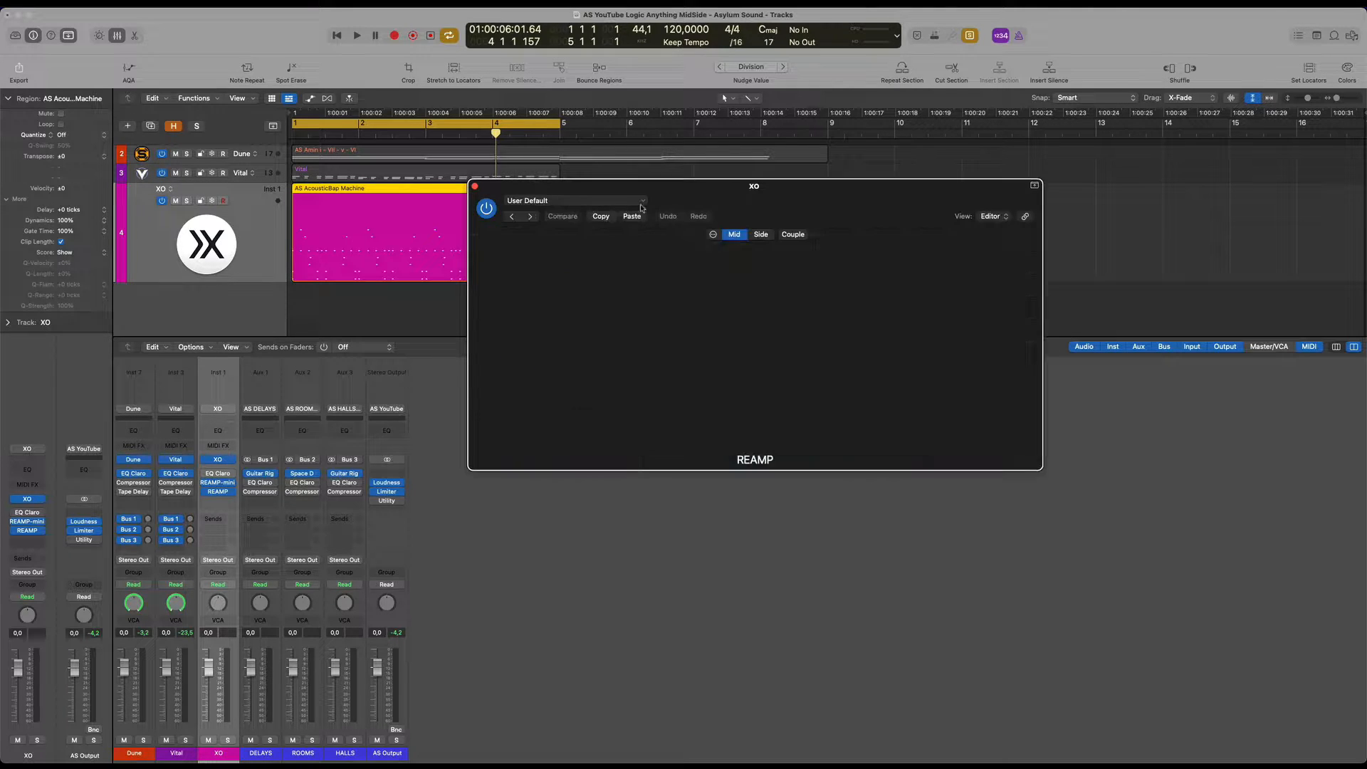
{"action": "left_click_drag", "start_coordinate": [738, 198], "coordinate": [734, 205]}
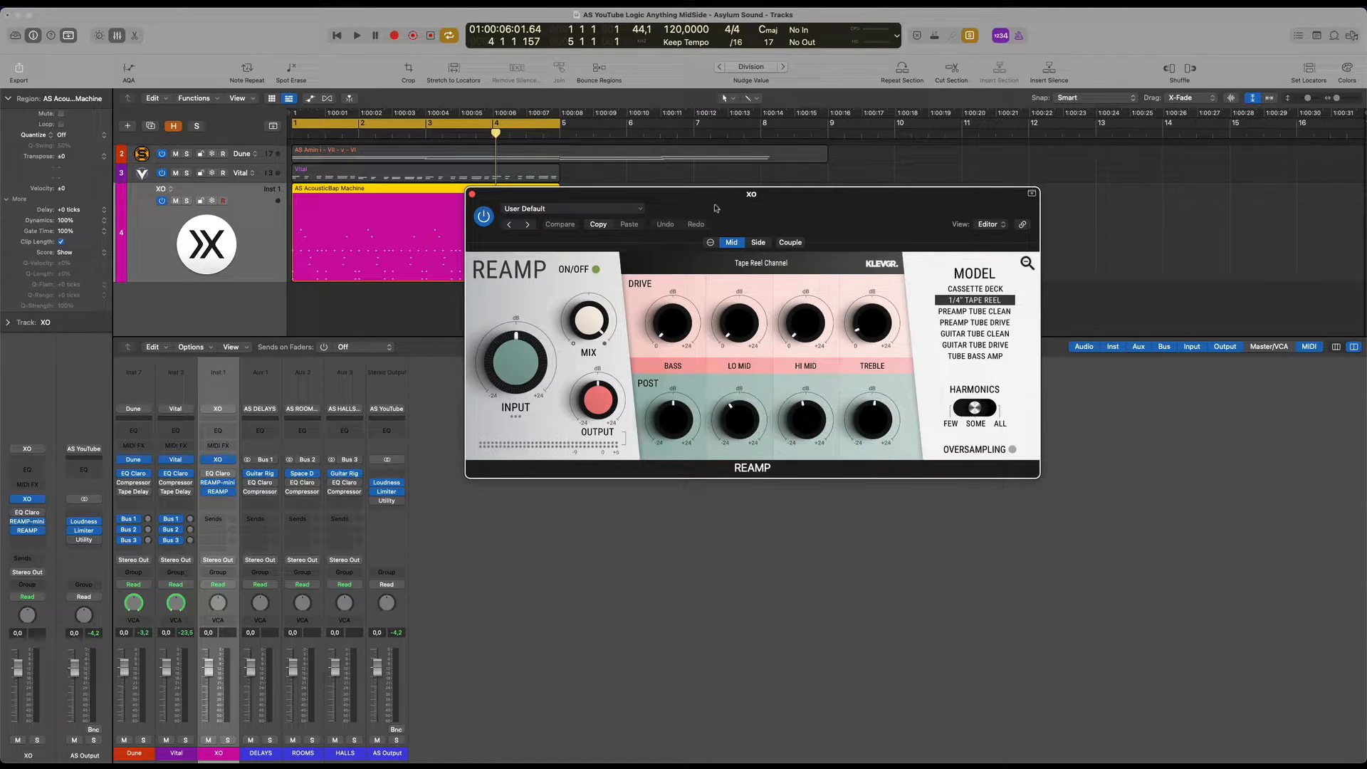
{"action": "left_click", "coordinate": [749, 243]}
{"action": "left_click", "coordinate": [735, 244]}
{"action": "left_click_drag", "start_coordinate": [722, 214], "coordinate": [720, 258]}
{"action": "left_click_drag", "start_coordinate": [514, 390], "coordinate": [519, 403]}
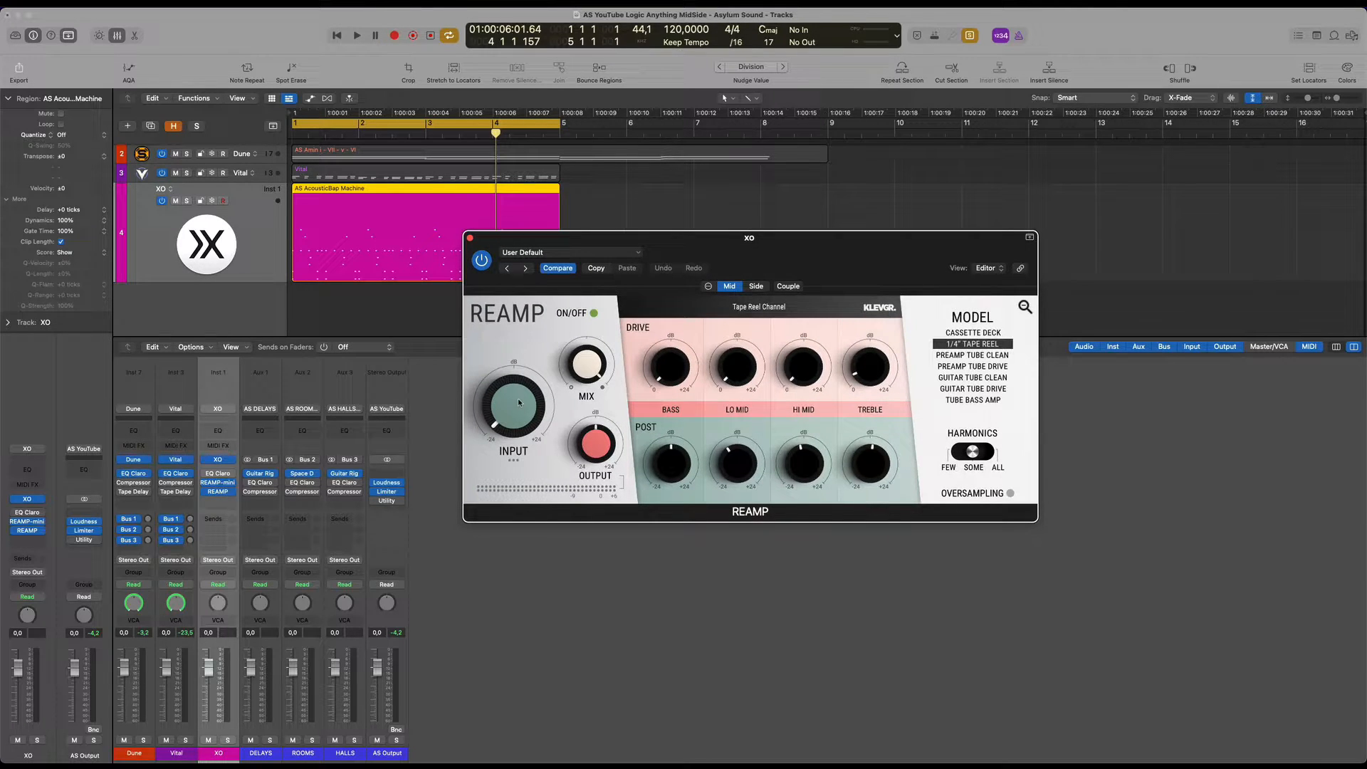
Turn REAMP's input fully down on the Side channel and raise the output to its maximum on the Mid channel
{"action": "left_click", "coordinate": [757, 286]}
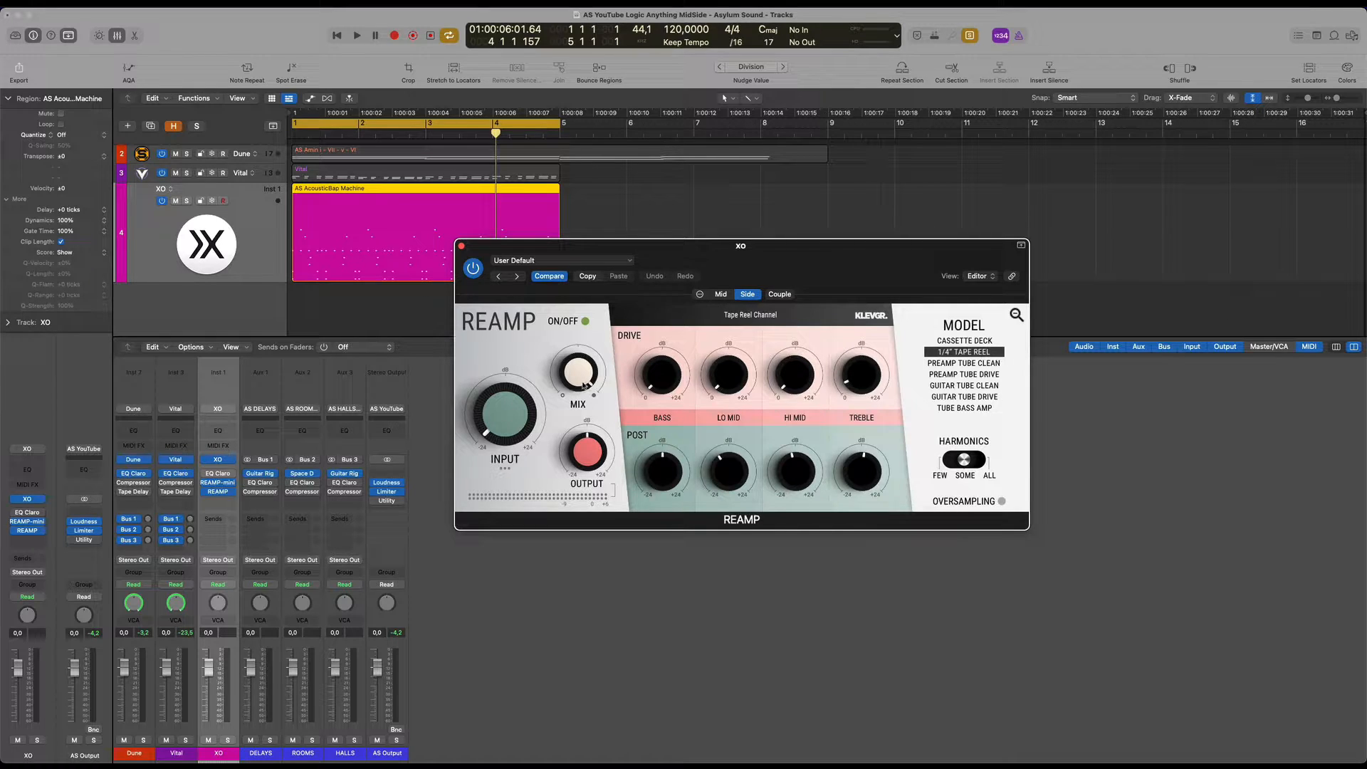
{"action": "left_click", "coordinate": [723, 296]}
{"action": "left_click", "coordinate": [747, 294]}
{"action": "left_click_drag", "start_coordinate": [515, 421], "coordinate": [519, 457]}
{"action": "left_click", "coordinate": [721, 295]}
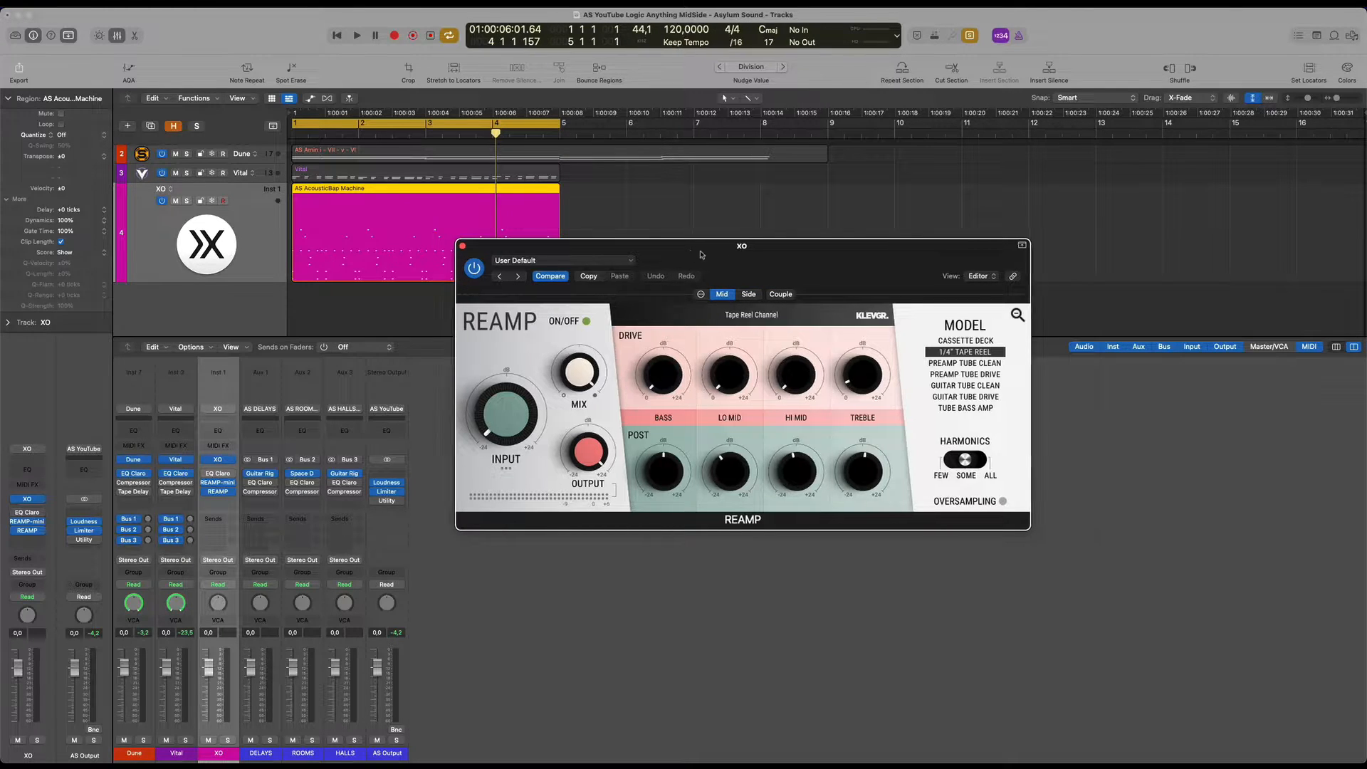
{"action": "left_click_drag", "start_coordinate": [688, 260], "coordinate": [705, 370]}
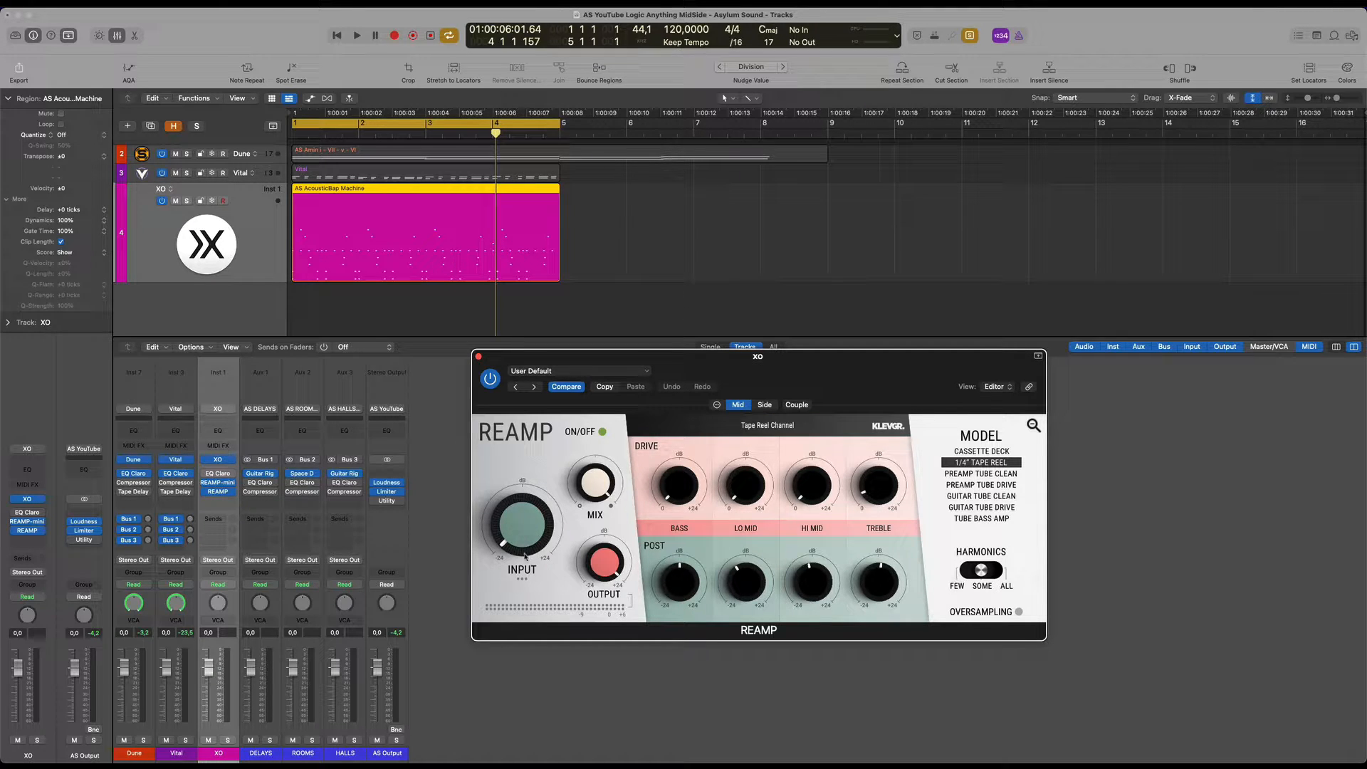
{"action": "mouse_move", "coordinate": [527, 560]}
{"action": "left_mouse_down"}
{"action": "mouse_move", "coordinate": [534, 470]}
{"action": "mouse_move", "coordinate": [534, 568]}
{"action": "left_mouse_up"}
Play the XO drum loop with REAMP active and again with REAMP bypassed to compare the sound
{"action": "left_click_drag", "start_coordinate": [794, 379], "coordinate": [814, 365]}
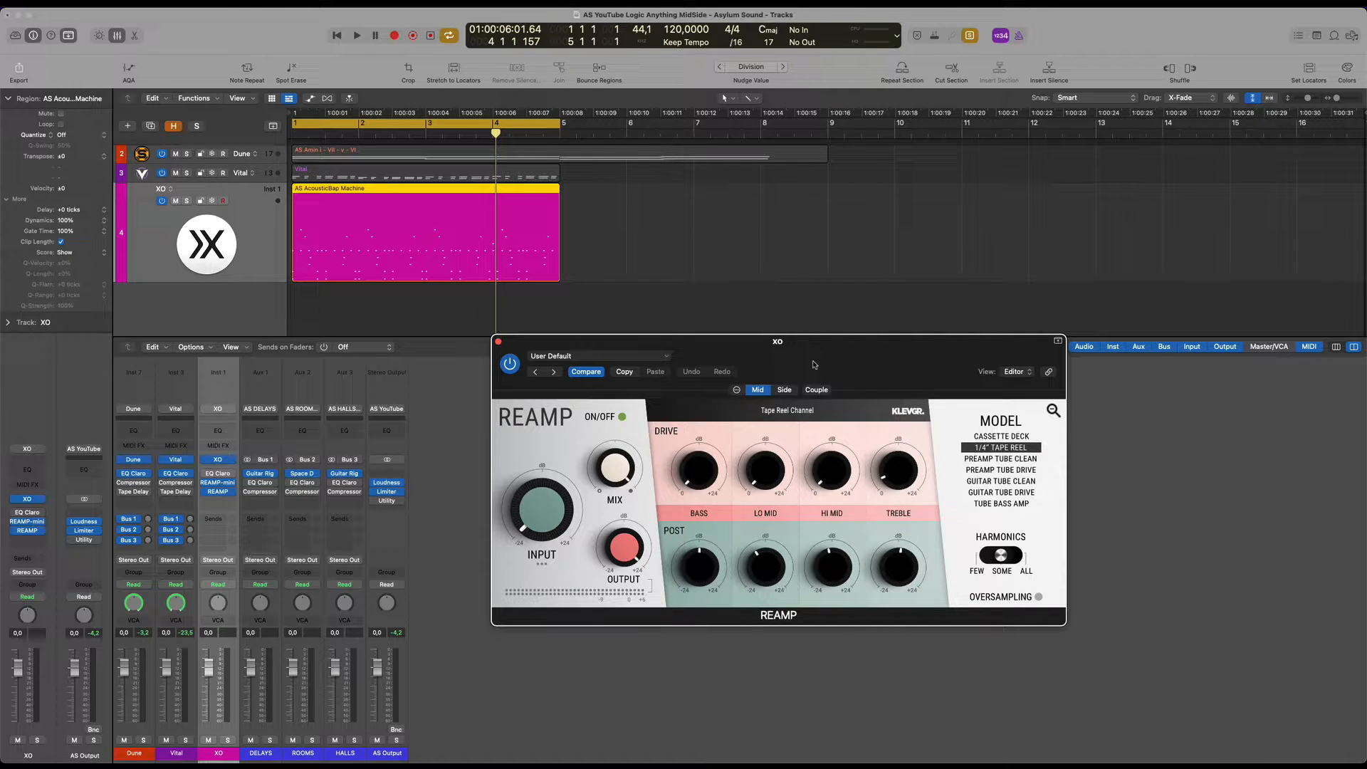
{"action": "key", "text": "Return"}
{"action": "key", "text": "space"}
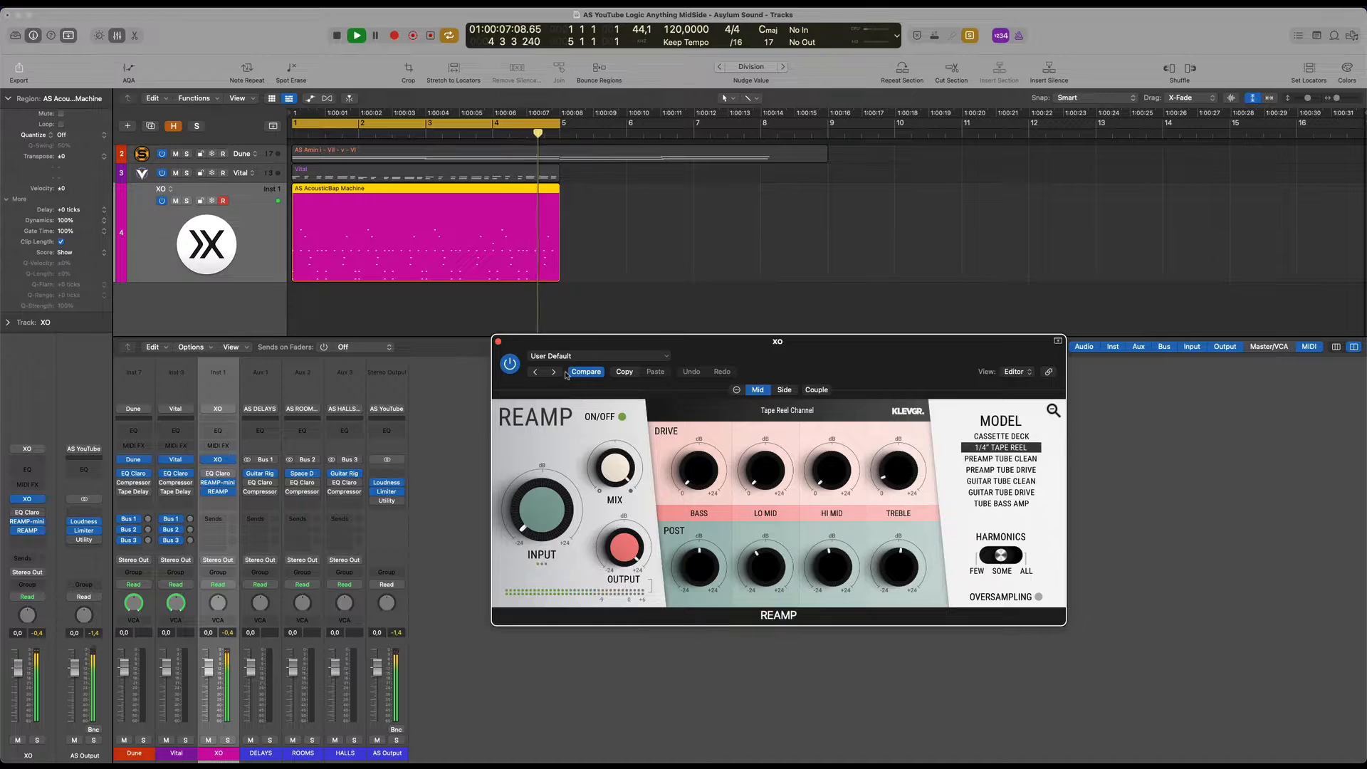
{"action": "key", "text": "space"}
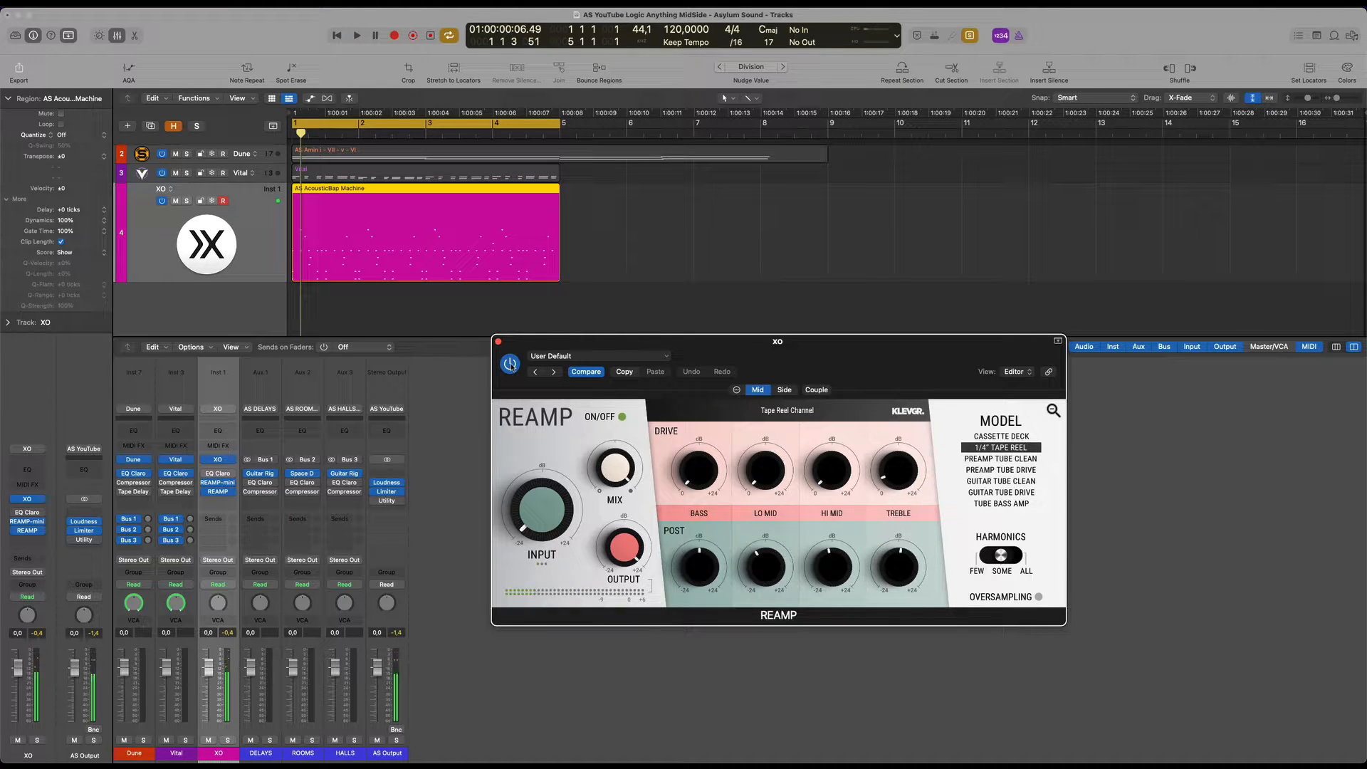
{"action": "left_click", "coordinate": [510, 364]}
{"action": "key", "text": "space"}
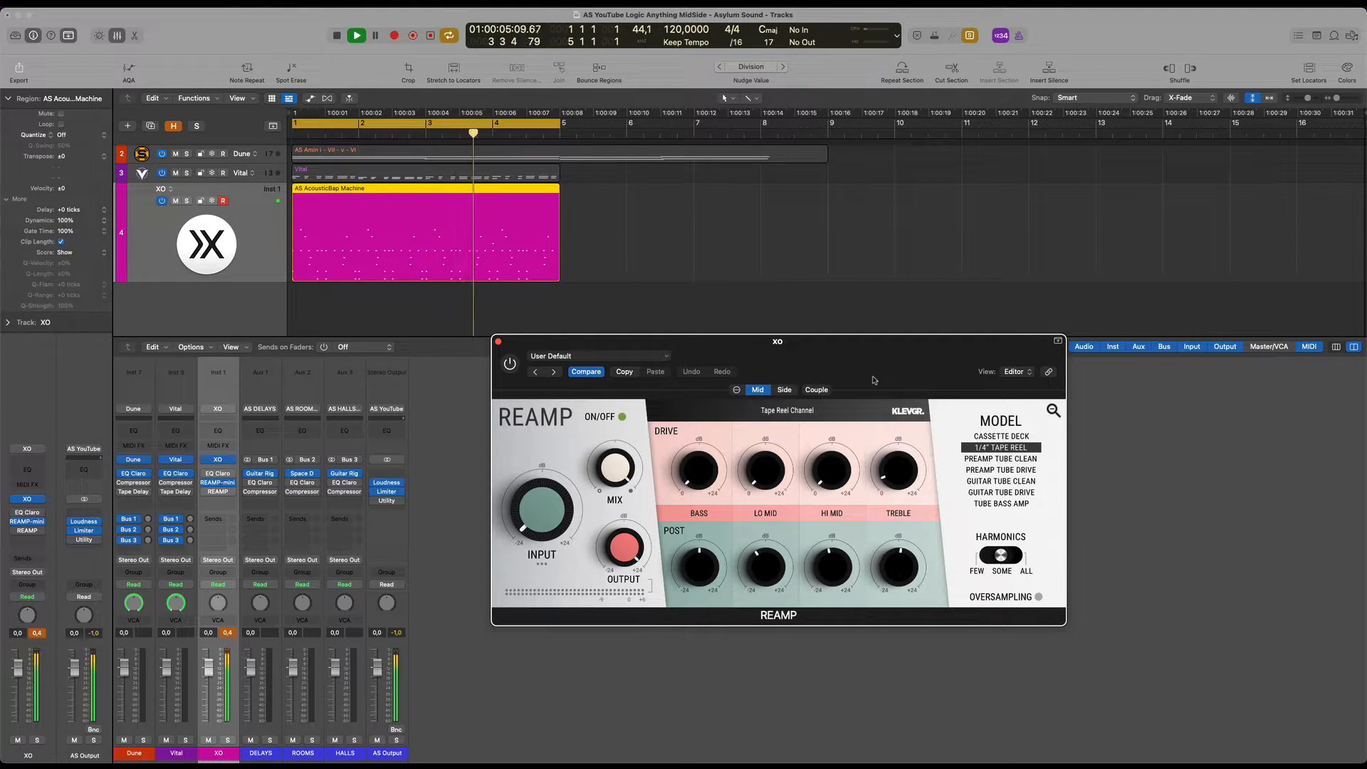
{"action": "key", "text": "space"}
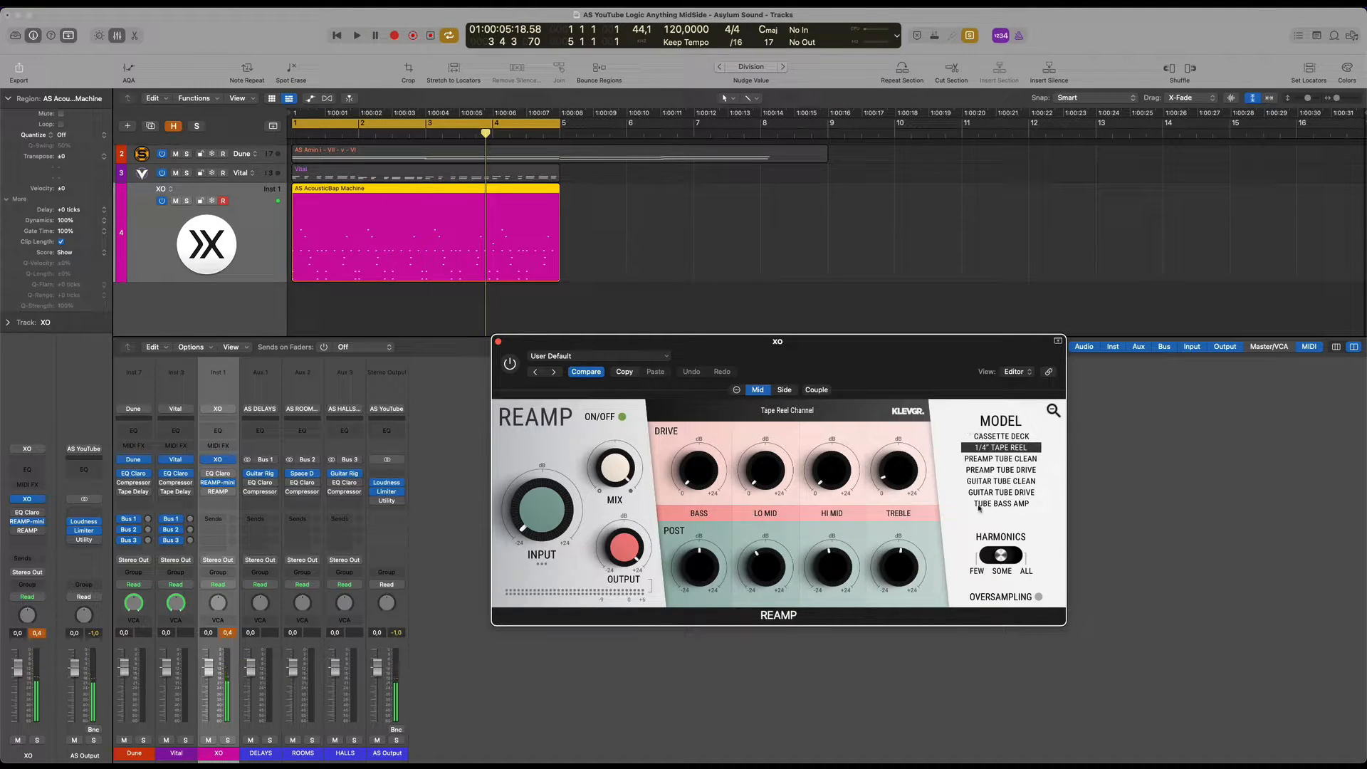
Enable oversampling in REAMP for both the Mid and the Side channel
{"action": "left_click_drag", "start_coordinate": [830, 359], "coordinate": [890, 343]}
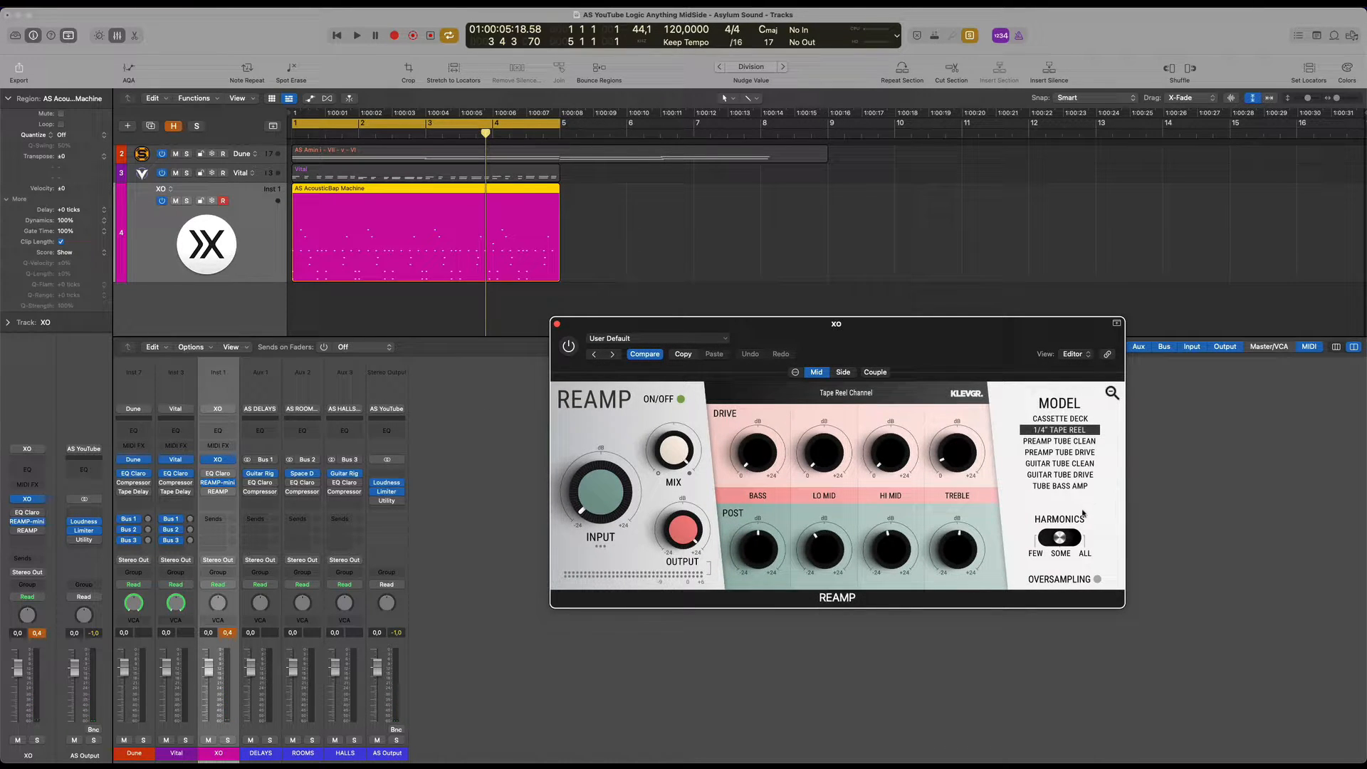
{"action": "left_click", "coordinate": [1097, 579]}
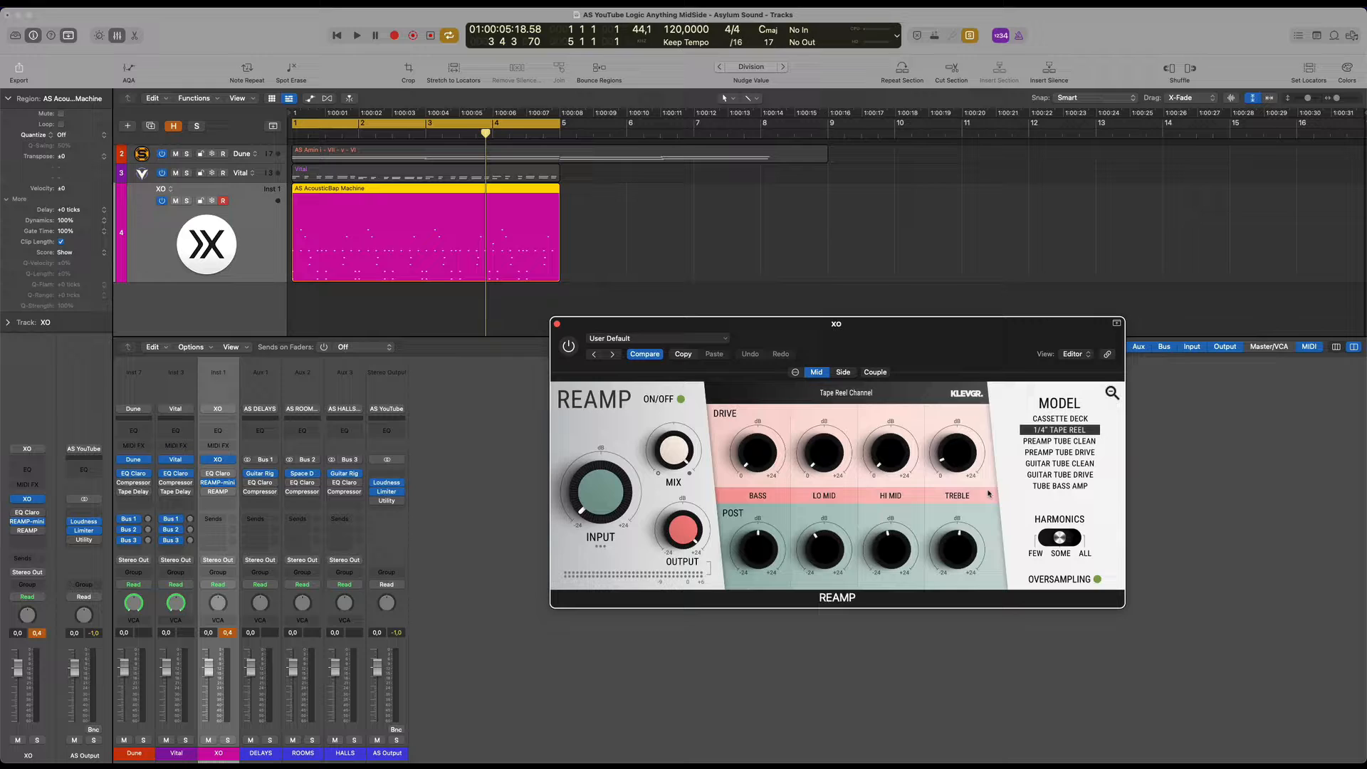
{"action": "left_click", "coordinate": [845, 372]}
{"action": "left_click", "coordinate": [1097, 580]}
{"action": "left_click_drag", "start_coordinate": [945, 332], "coordinate": [896, 335]}
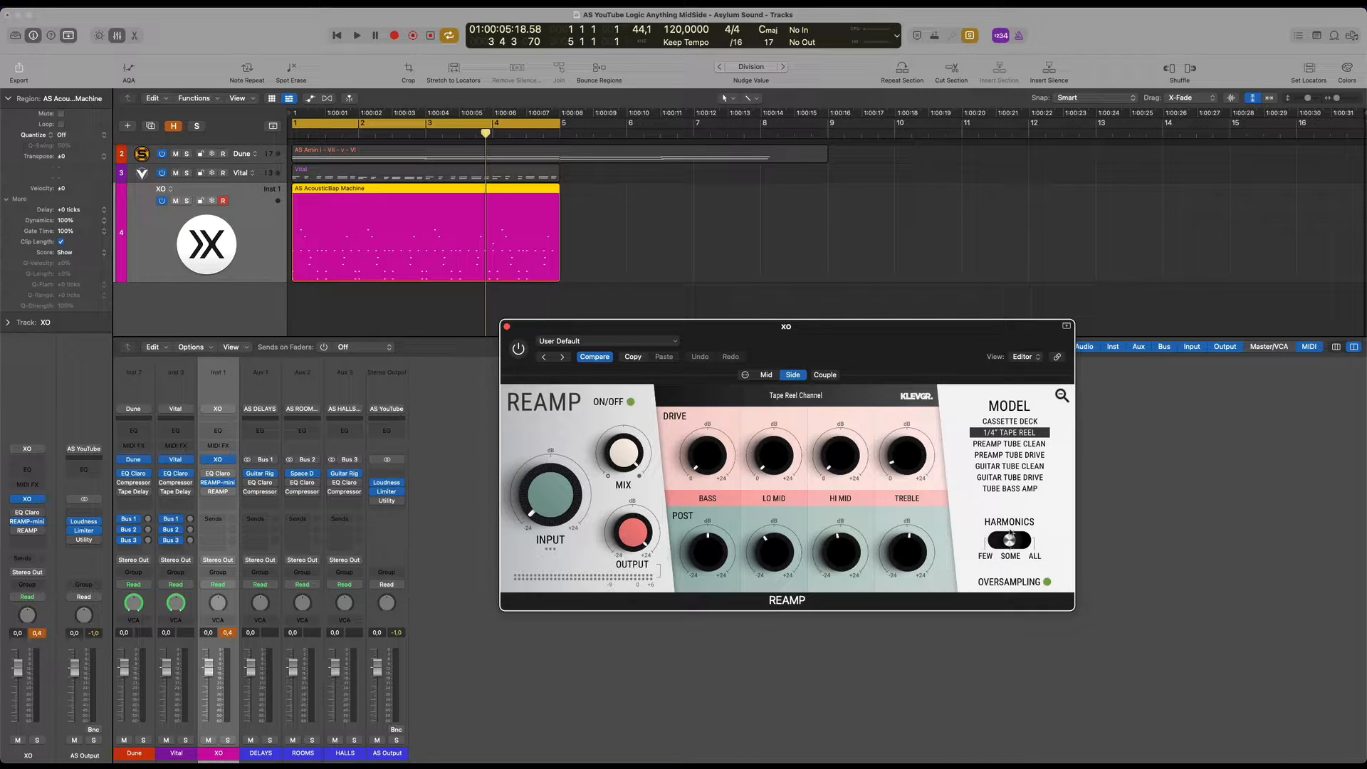
Keep 1/4" Tape Reel as REAMP's Mid model and set the Side model to Preamp Tube Clean
{"action": "left_click", "coordinate": [765, 374]}
{"action": "left_click_drag", "start_coordinate": [778, 351], "coordinate": [770, 356]}
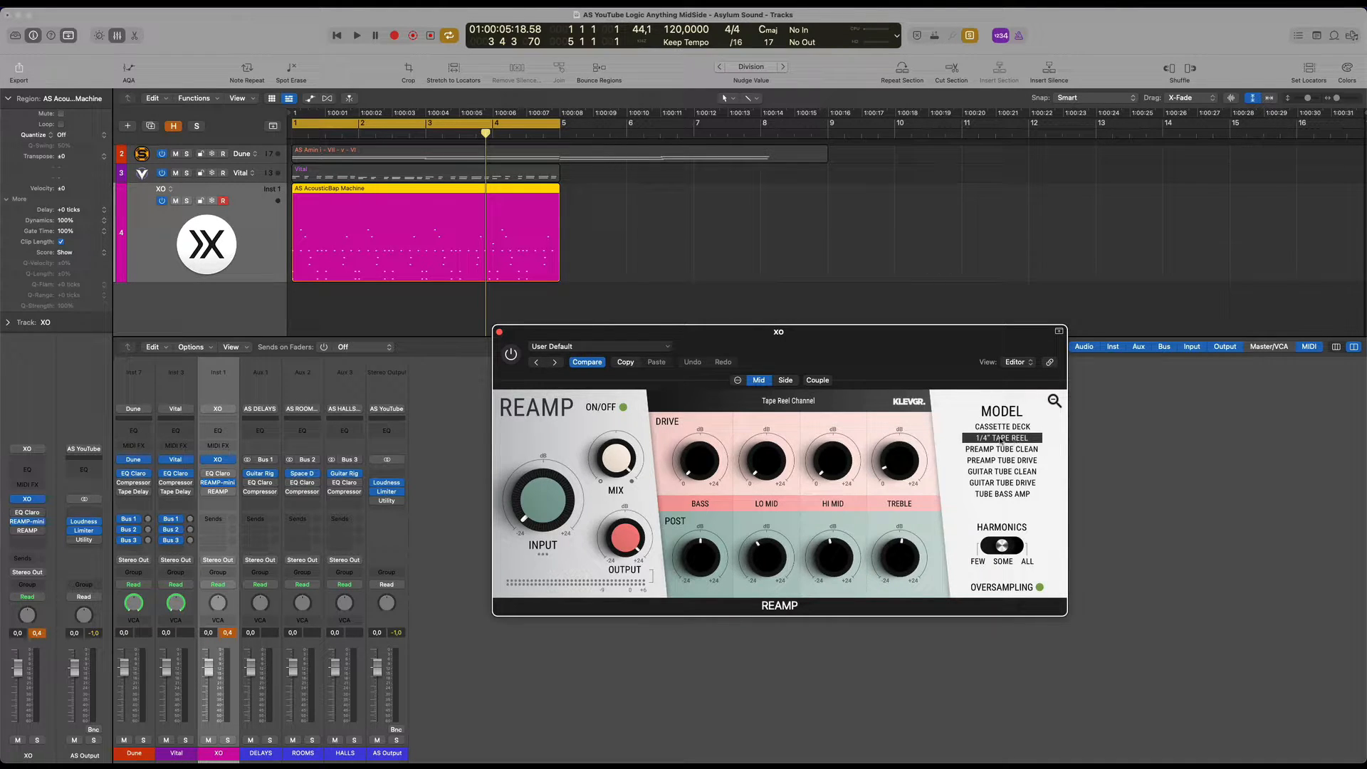
{"action": "left_click", "coordinate": [786, 381]}
{"action": "left_click", "coordinate": [999, 452]}
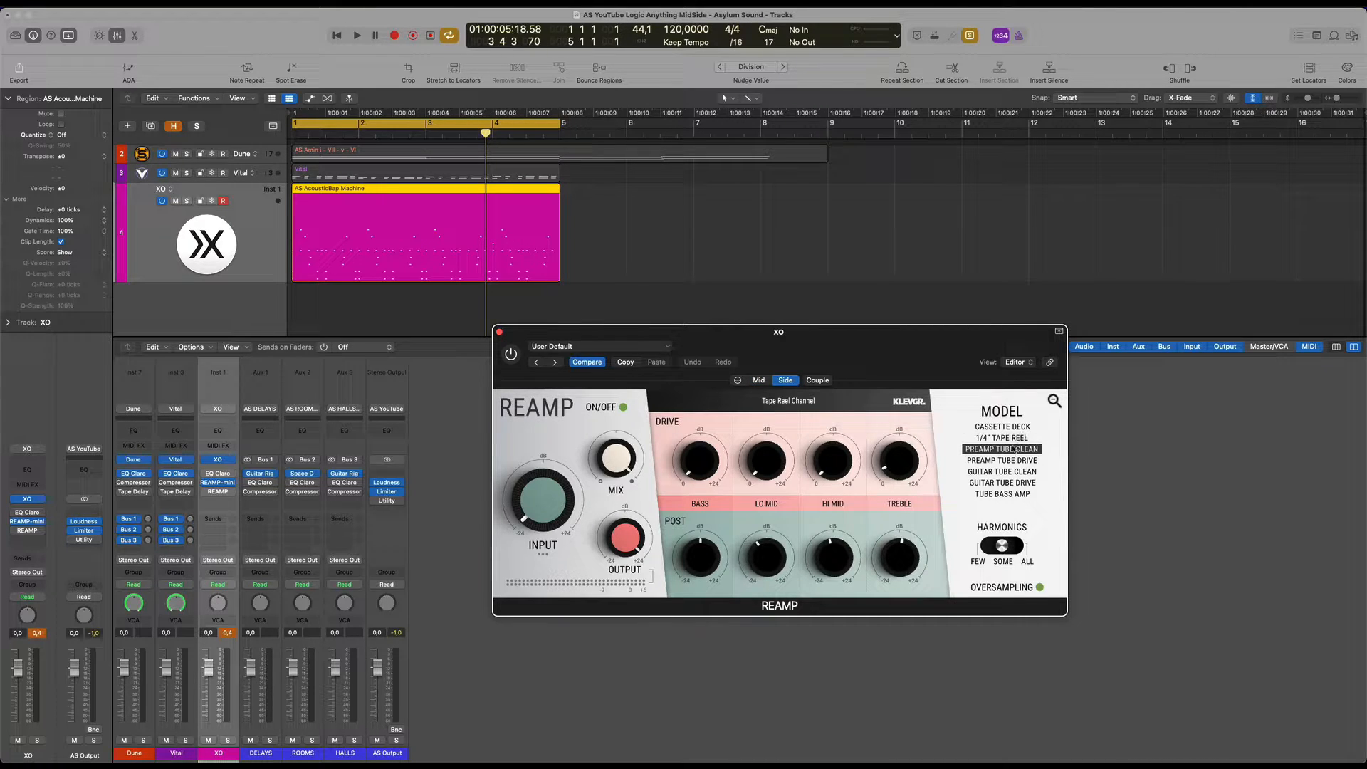
Play the XO drum loop with REAMP bypassed to hear the unprocessed sound
{"action": "left_click_drag", "start_coordinate": [844, 342], "coordinate": [856, 335]}
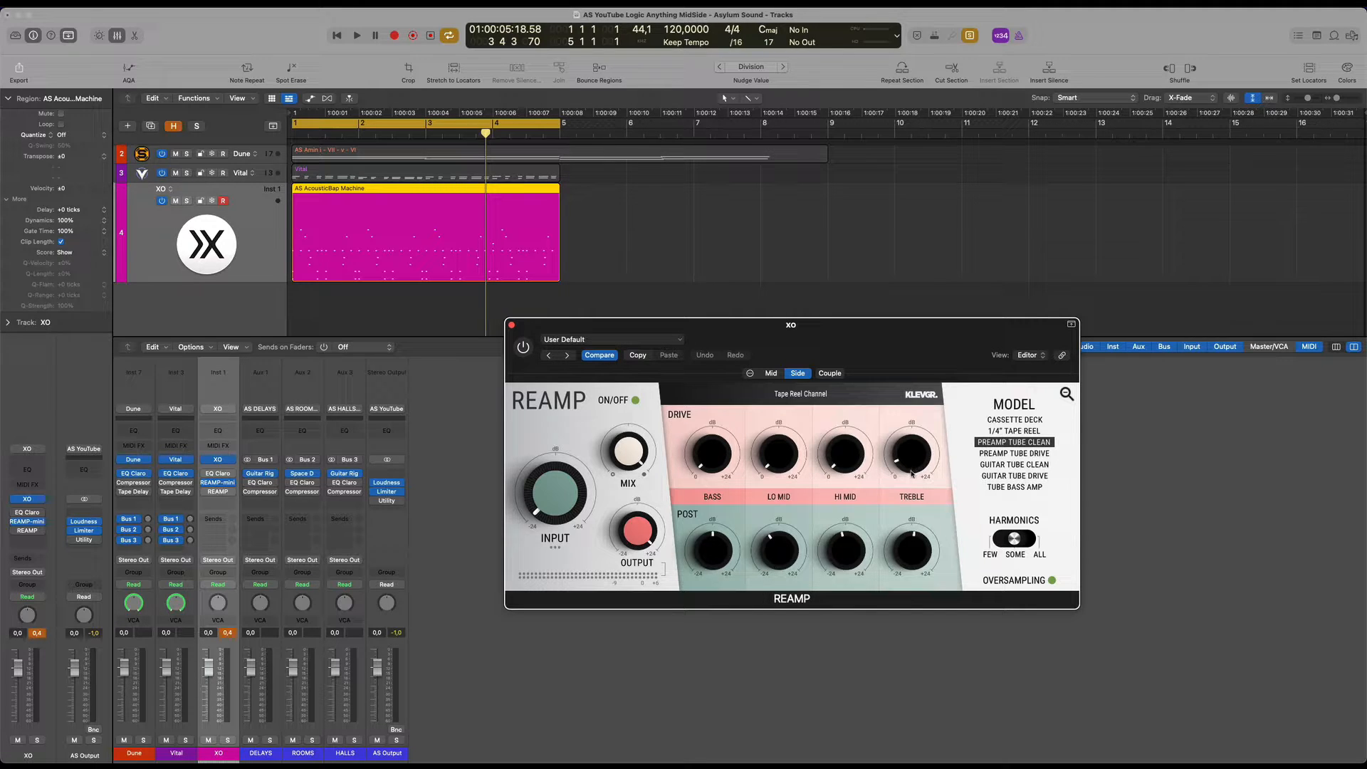
{"action": "left_click_drag", "start_coordinate": [842, 361], "coordinate": [827, 364]}
{"action": "key", "text": "space"}
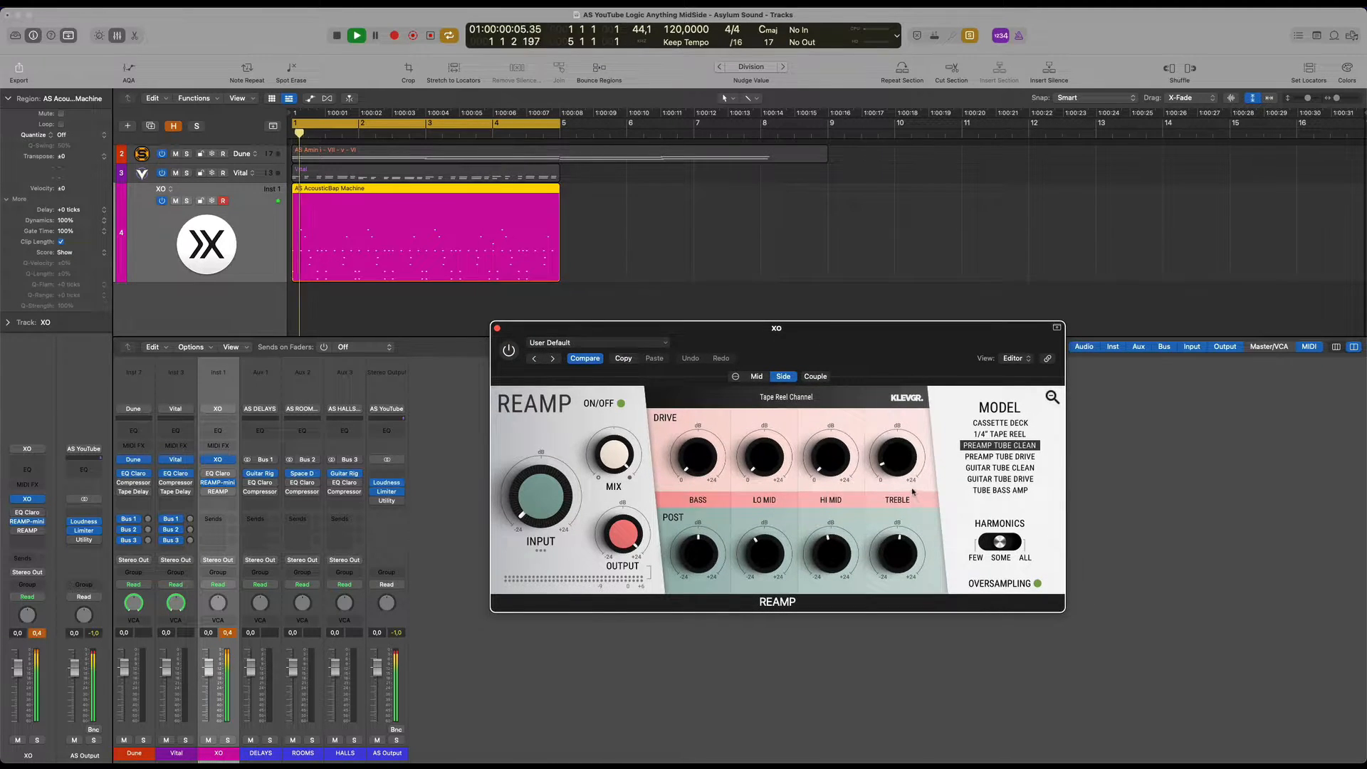
{"action": "key", "text": "space"}
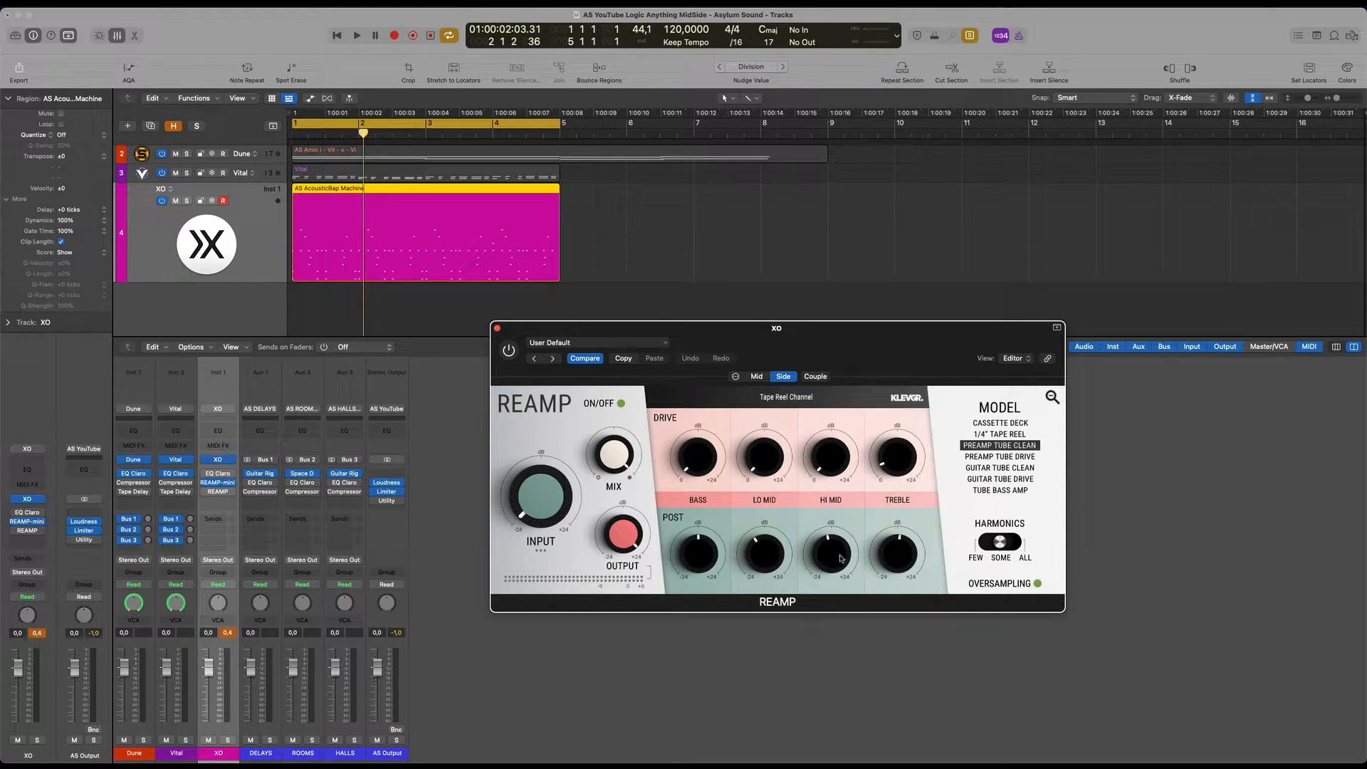
Raise the Treble and Hi Mid Drive on REAMP's Side channel and activate the plug-in while the XO loop plays
{"action": "mouse_move", "coordinate": [896, 559]}
{"action": "left_mouse_down"}
{"action": "mouse_move", "coordinate": [894, 440]}
{"action": "mouse_move", "coordinate": [902, 534]}
{"action": "left_mouse_up"}
{"action": "left_click_drag", "start_coordinate": [855, 366], "coordinate": [848, 375]}
{"action": "key", "text": "space"}
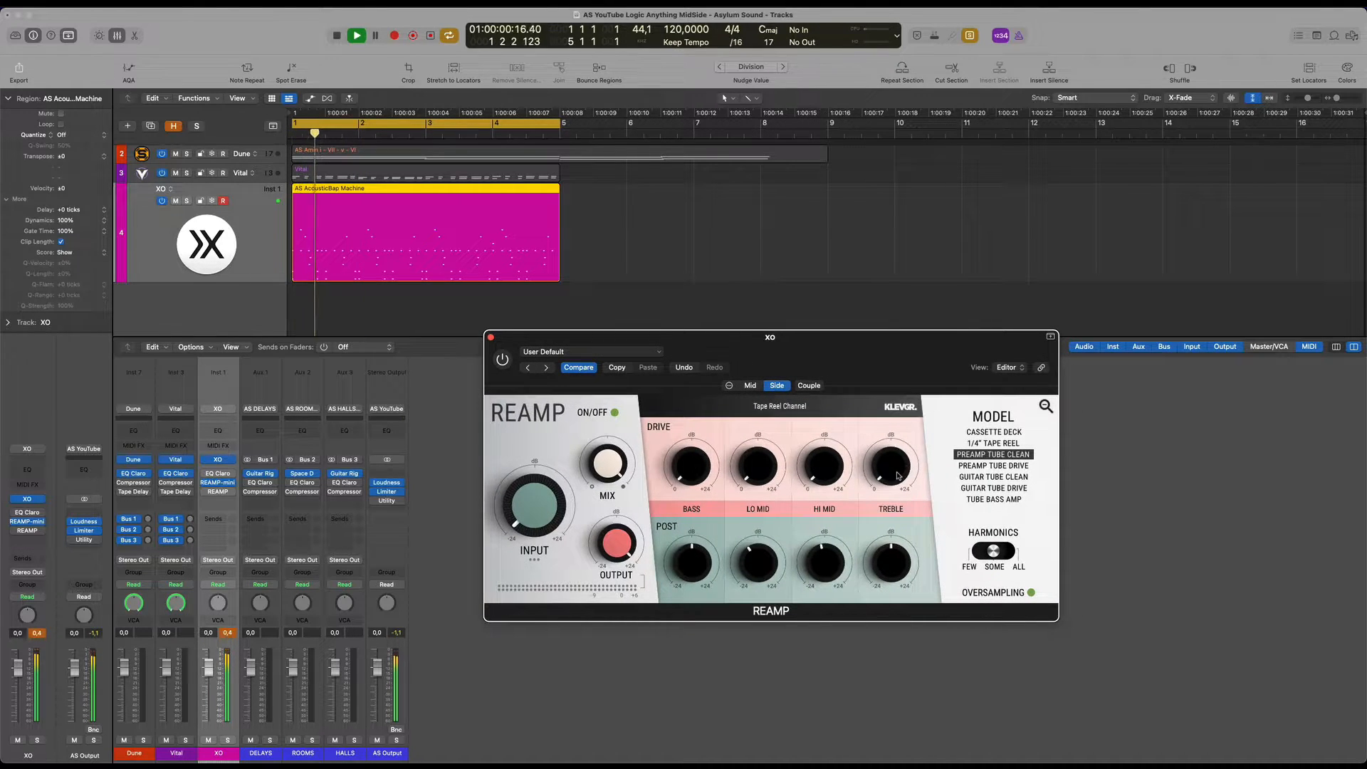
{"action": "left_click_drag", "start_coordinate": [891, 474], "coordinate": [890, 430]}
{"action": "left_click_drag", "start_coordinate": [824, 475], "coordinate": [824, 419]}
{"action": "left_click", "coordinate": [500, 363]}
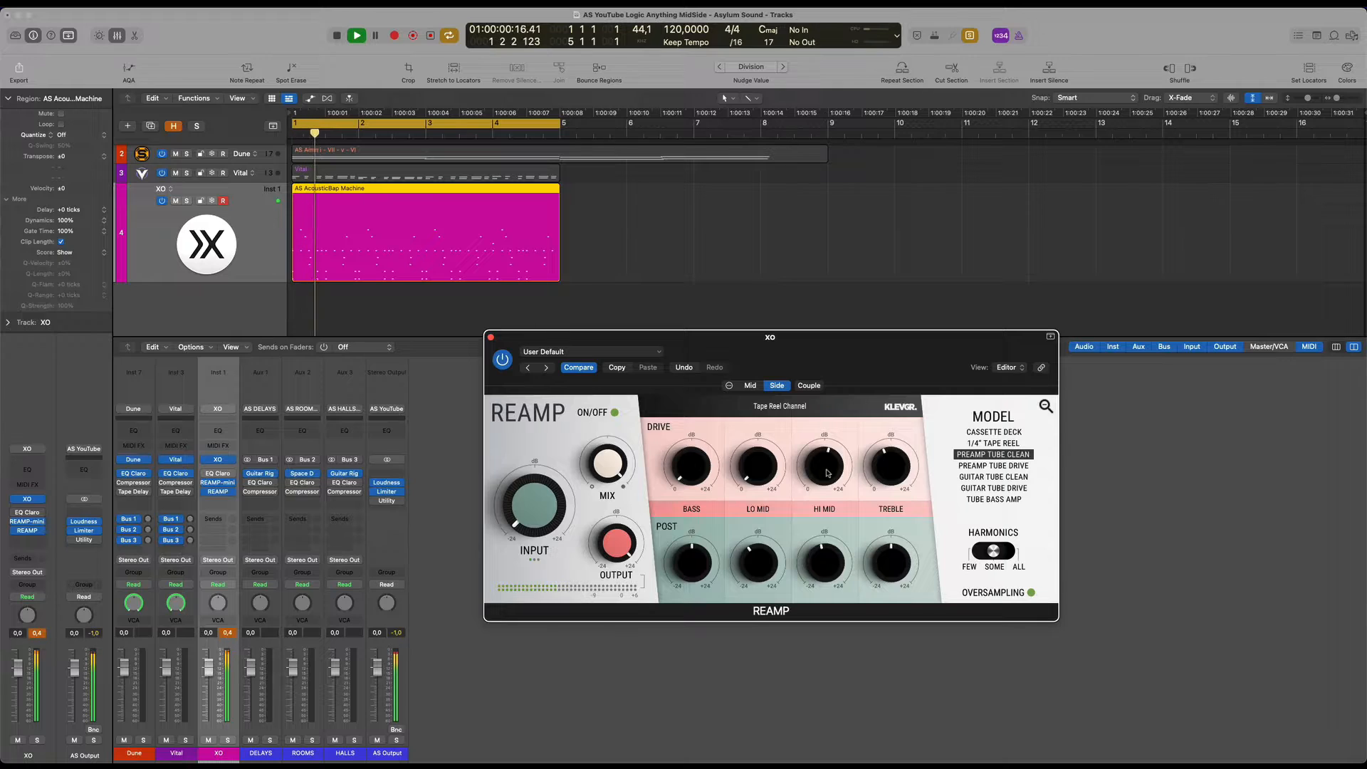
On the Side channel, raise the Hi Mid Post to about 2.5 dB while reducing the Hi Mid Drive and the Bass Post
{"action": "left_click_drag", "start_coordinate": [897, 573], "coordinate": [821, 559]}
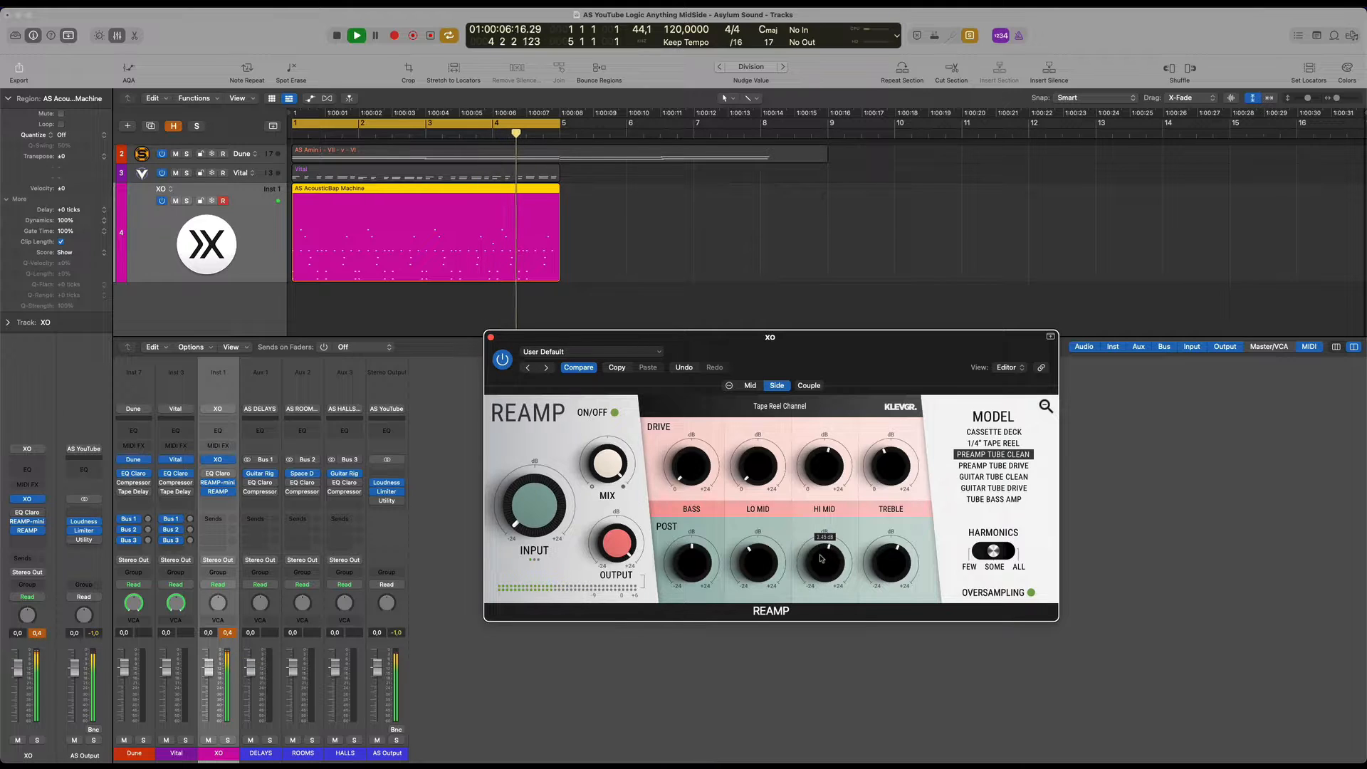
{"action": "left_click_drag", "start_coordinate": [827, 479], "coordinate": [826, 496]}
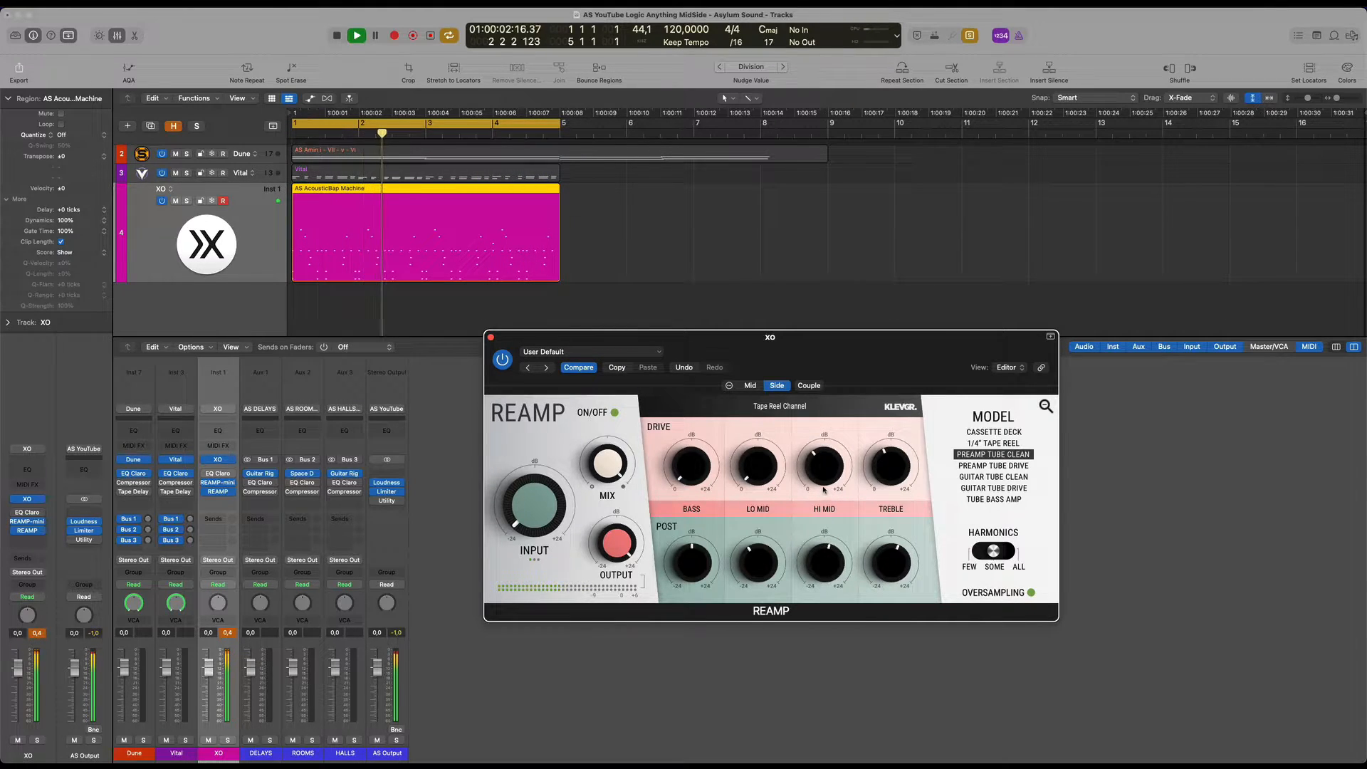
{"action": "left_click_drag", "start_coordinate": [692, 560], "coordinate": [692, 585]}
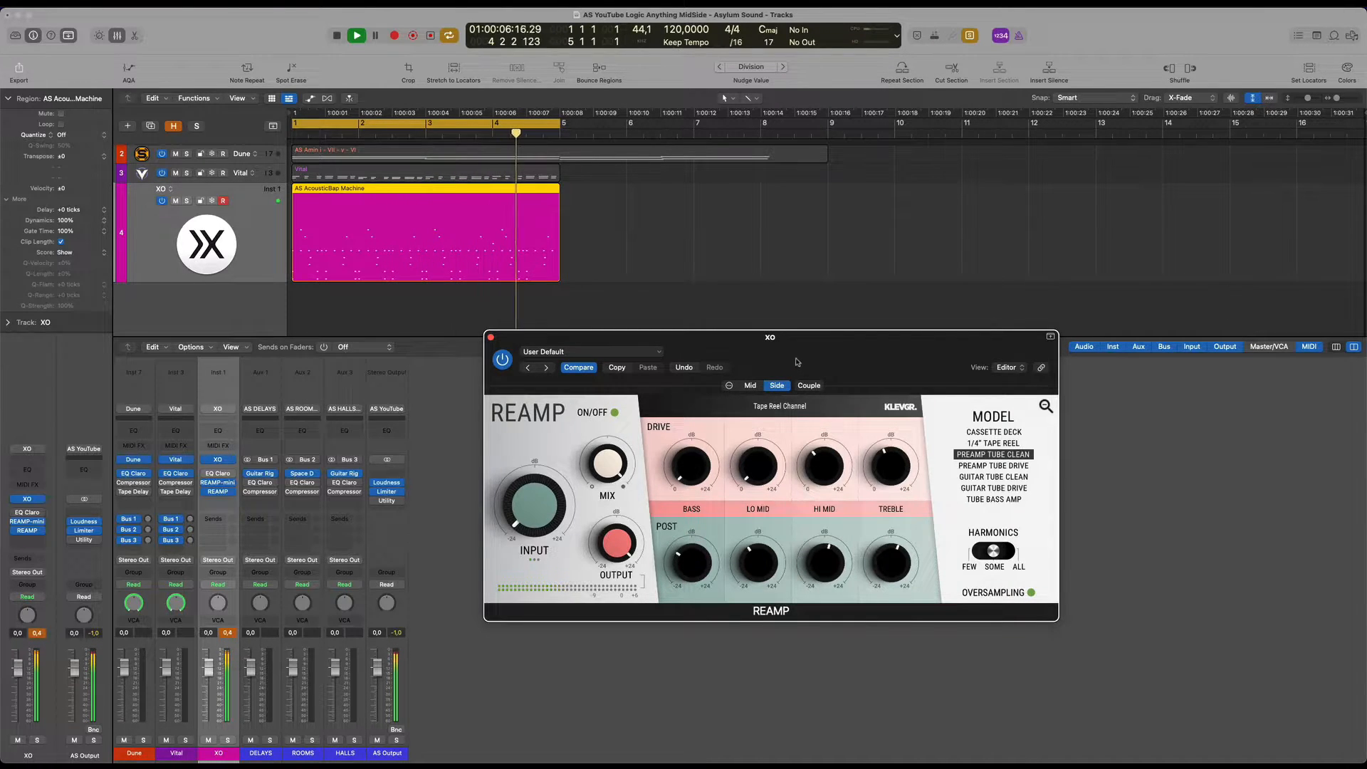
{"action": "left_click_drag", "start_coordinate": [797, 362], "coordinate": [859, 341]}
{"action": "key", "text": "space"}
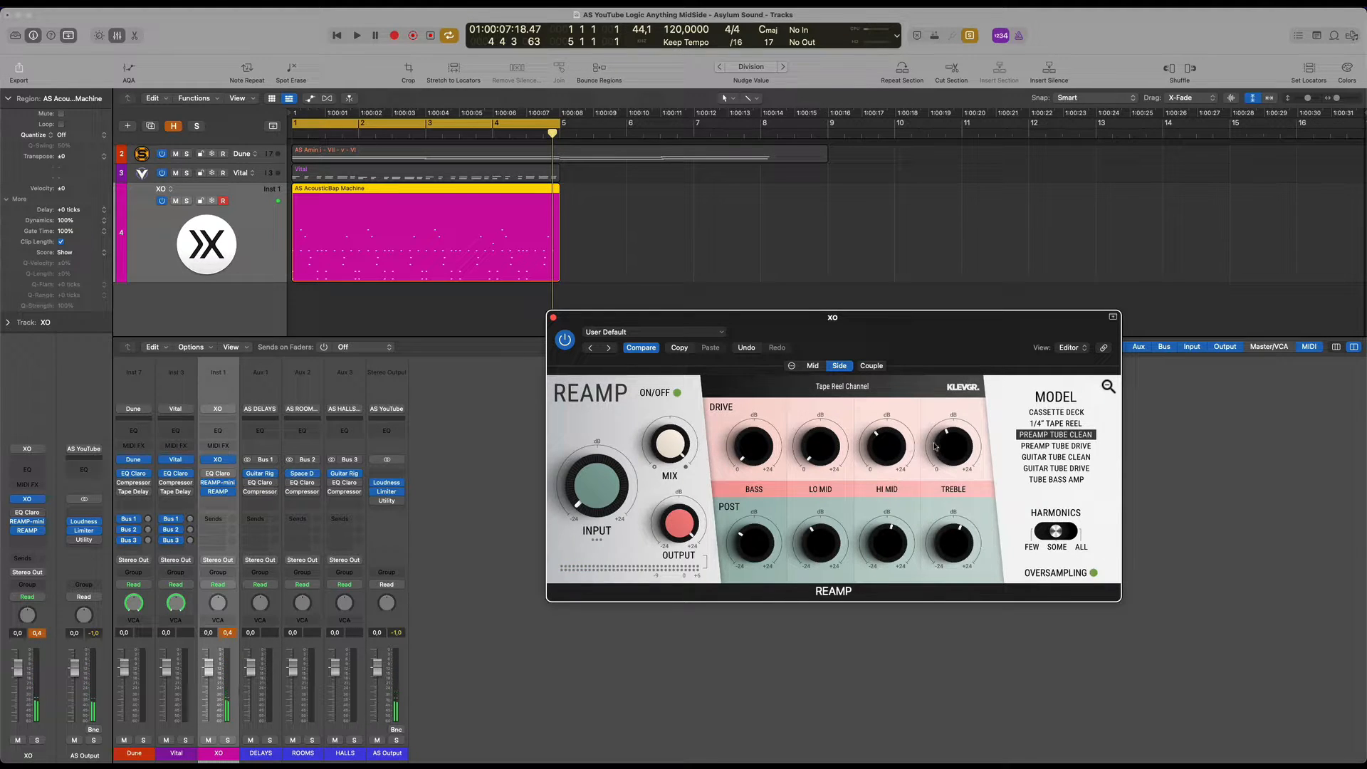
Compare the XO loop with REAMP bypassed and active to judge the Side channel changes, leaving it bypassed
{"action": "left_click_drag", "start_coordinate": [840, 339], "coordinate": [818, 374]}
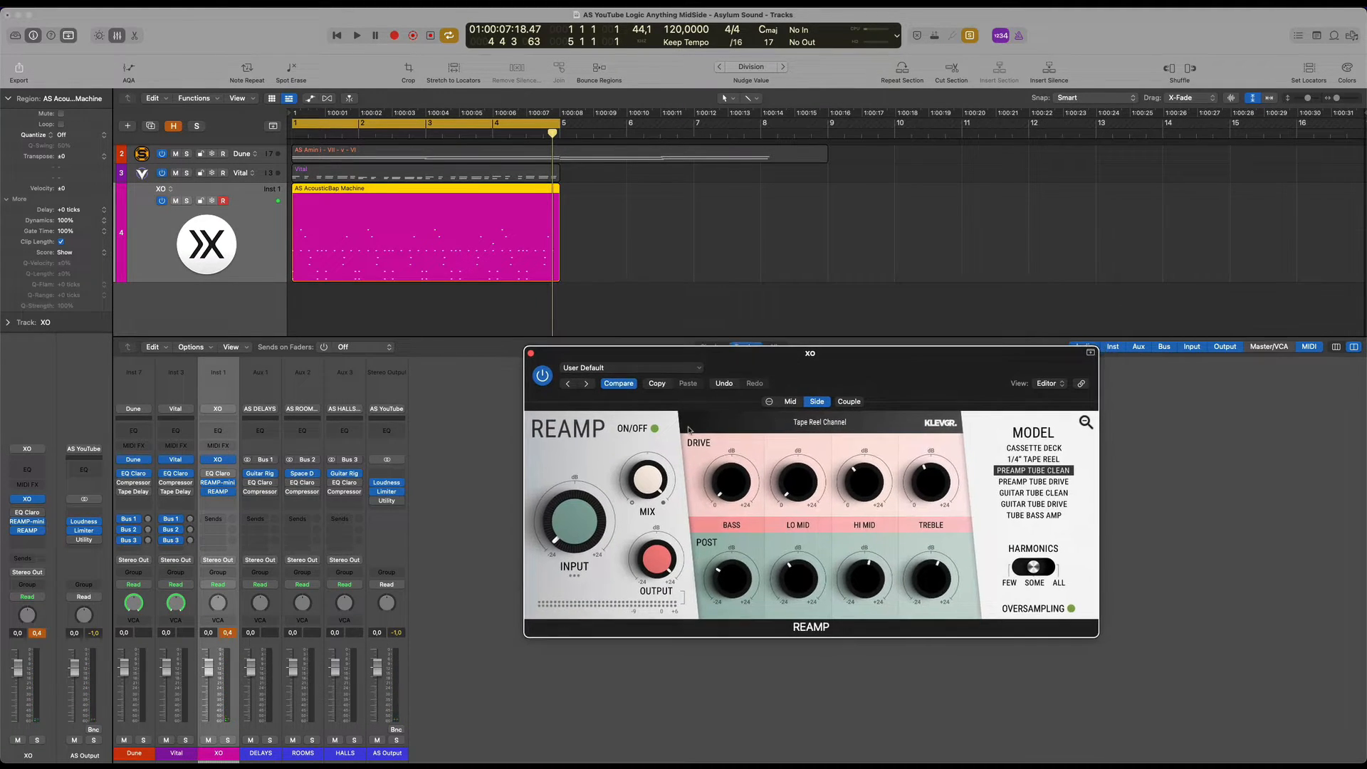
{"action": "left_click", "coordinate": [542, 378]}
{"action": "key", "text": "space"}
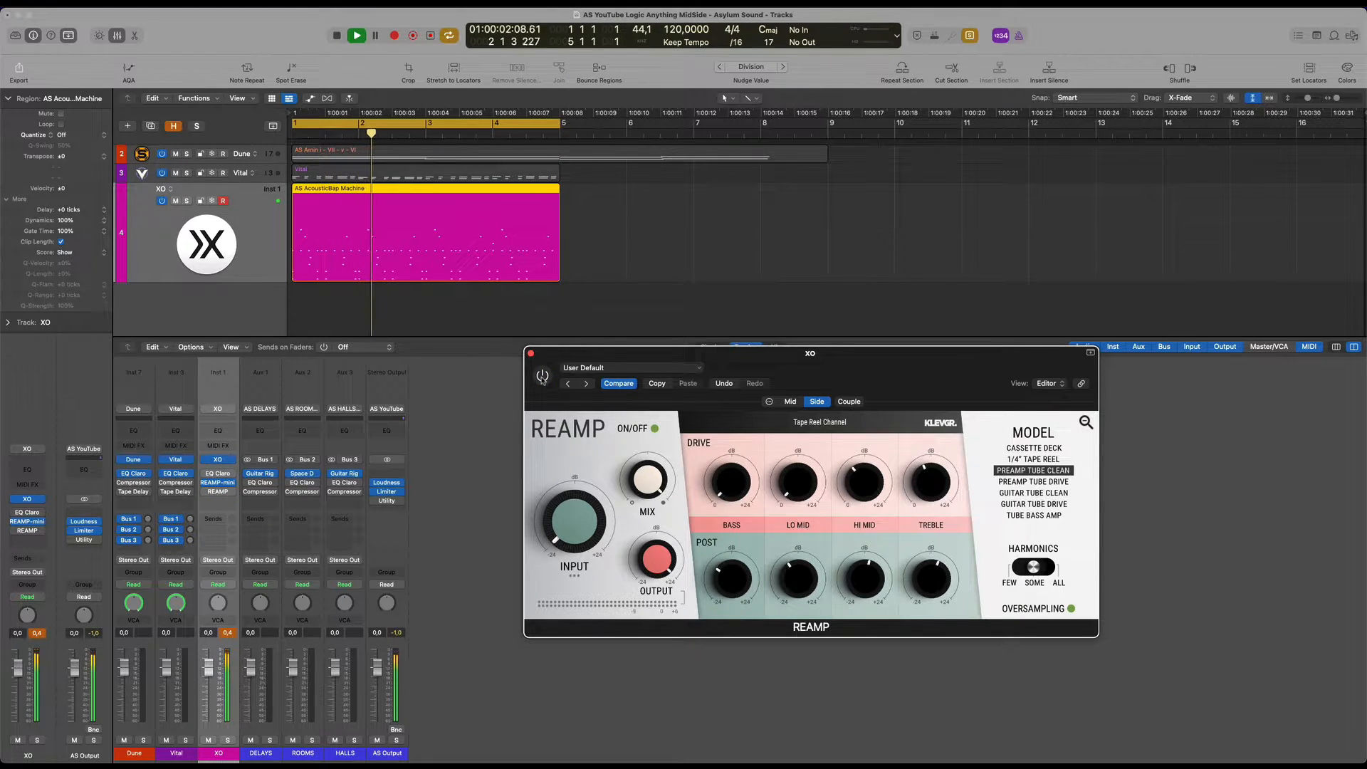
{"action": "left_click", "coordinate": [542, 377]}
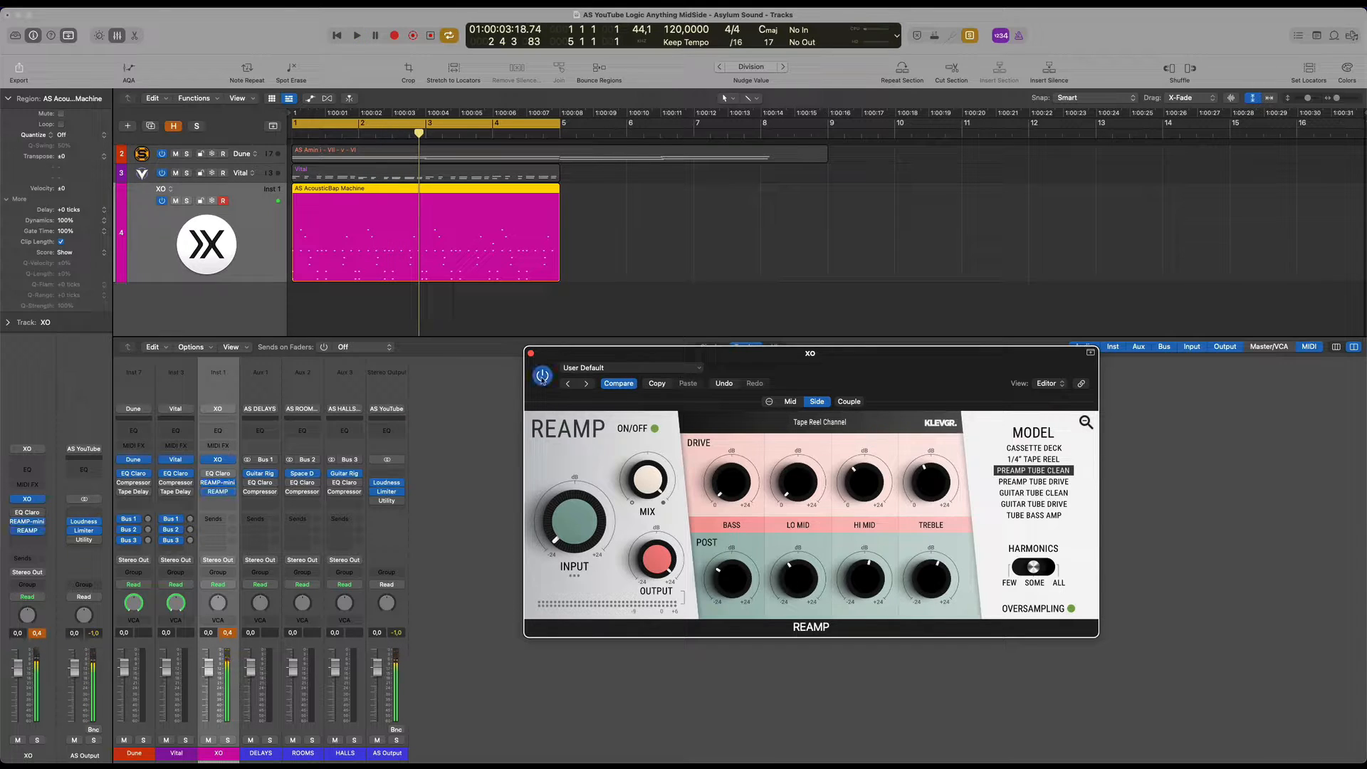
{"action": "key", "text": "space"}
{"action": "key", "text": "space"}
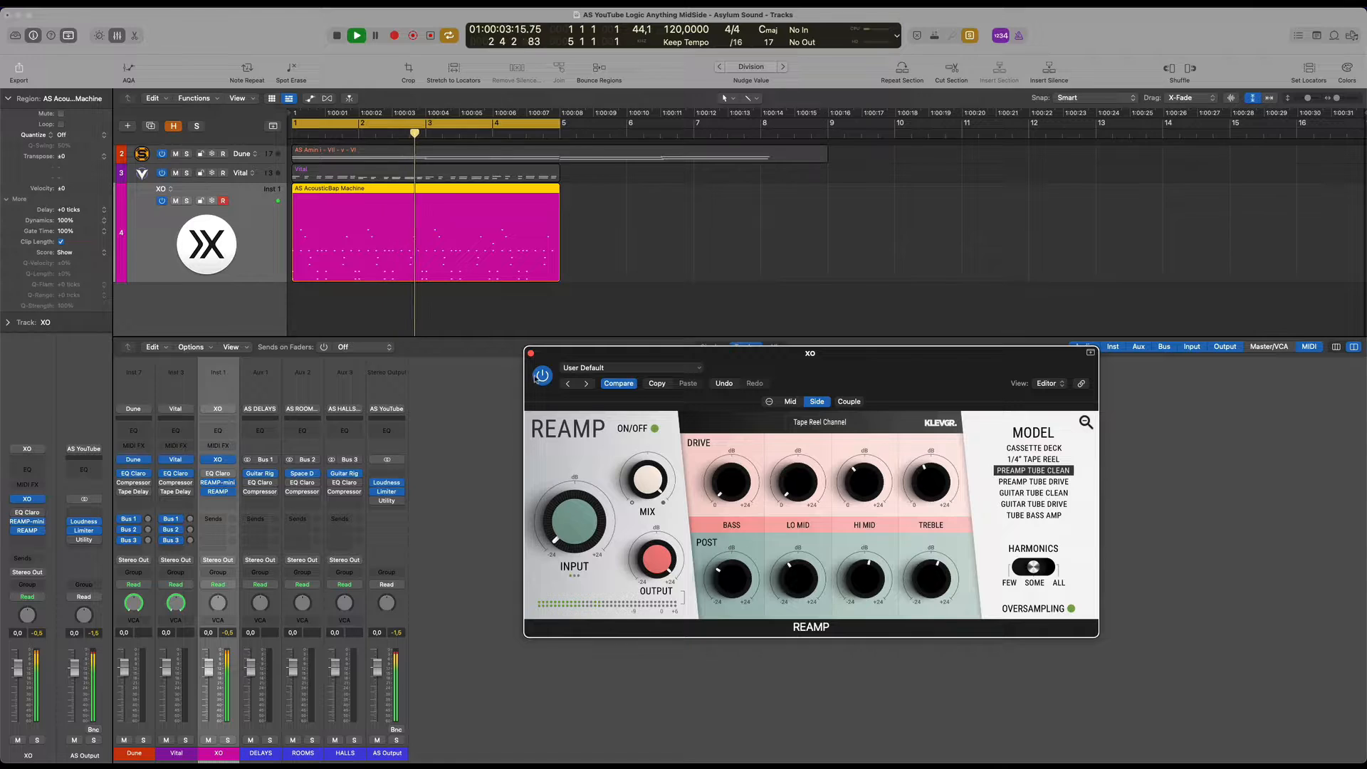
{"action": "key", "text": "space"}
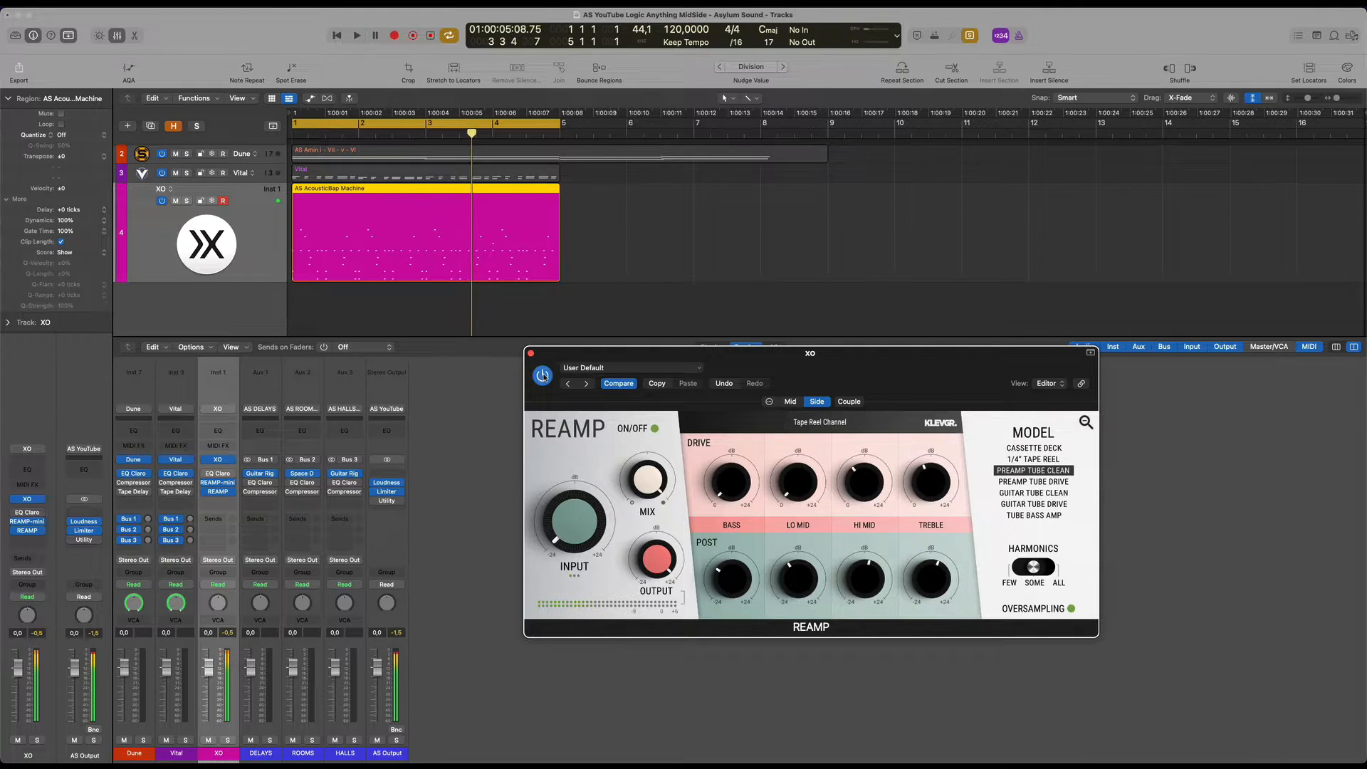
{"action": "left_click", "coordinate": [542, 375]}
On REAMP's Mid channel, turn the Bass Drive to its maximum and lower the Bass Post while the loop plays
{"action": "left_click", "coordinate": [790, 402]}
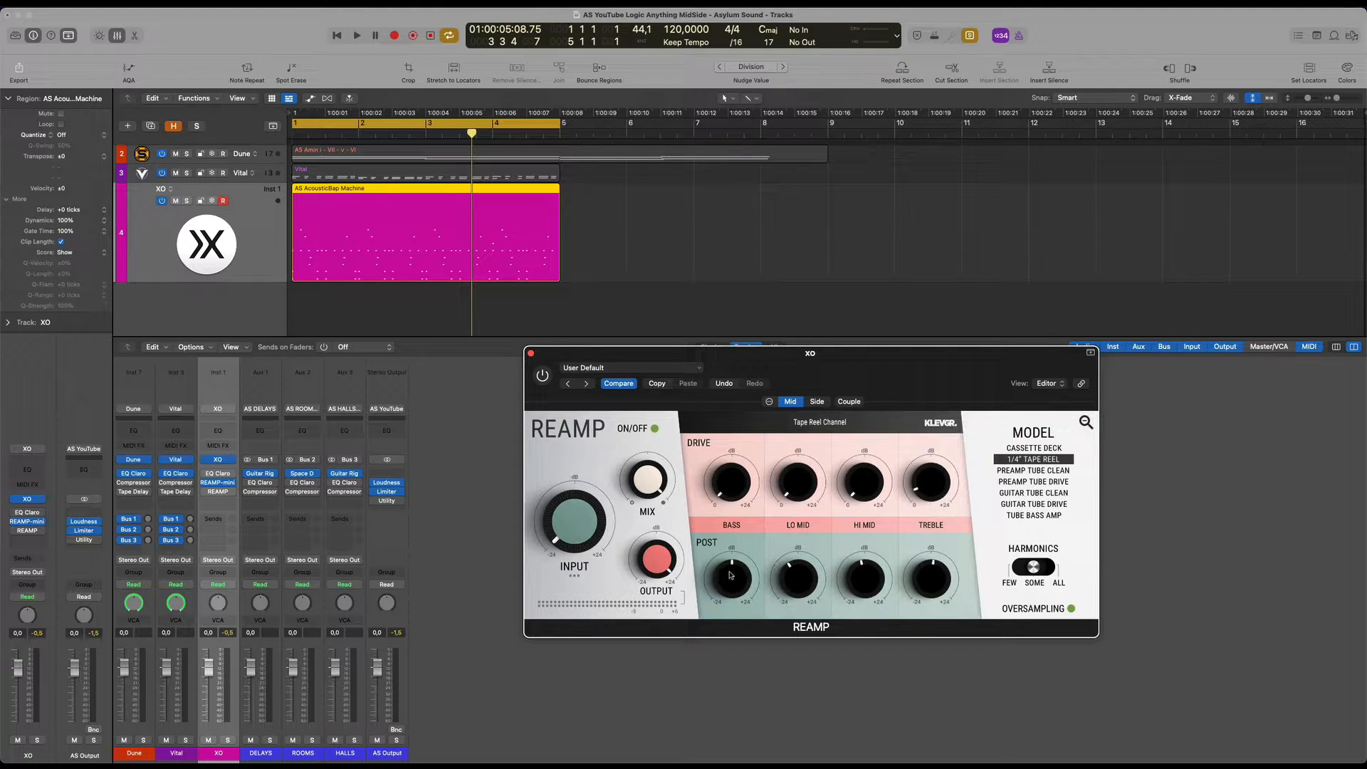
{"action": "left_click_drag", "start_coordinate": [729, 491], "coordinate": [731, 453]}
{"action": "left_click_drag", "start_coordinate": [787, 492], "coordinate": [790, 546]}
{"action": "key", "text": "space"}
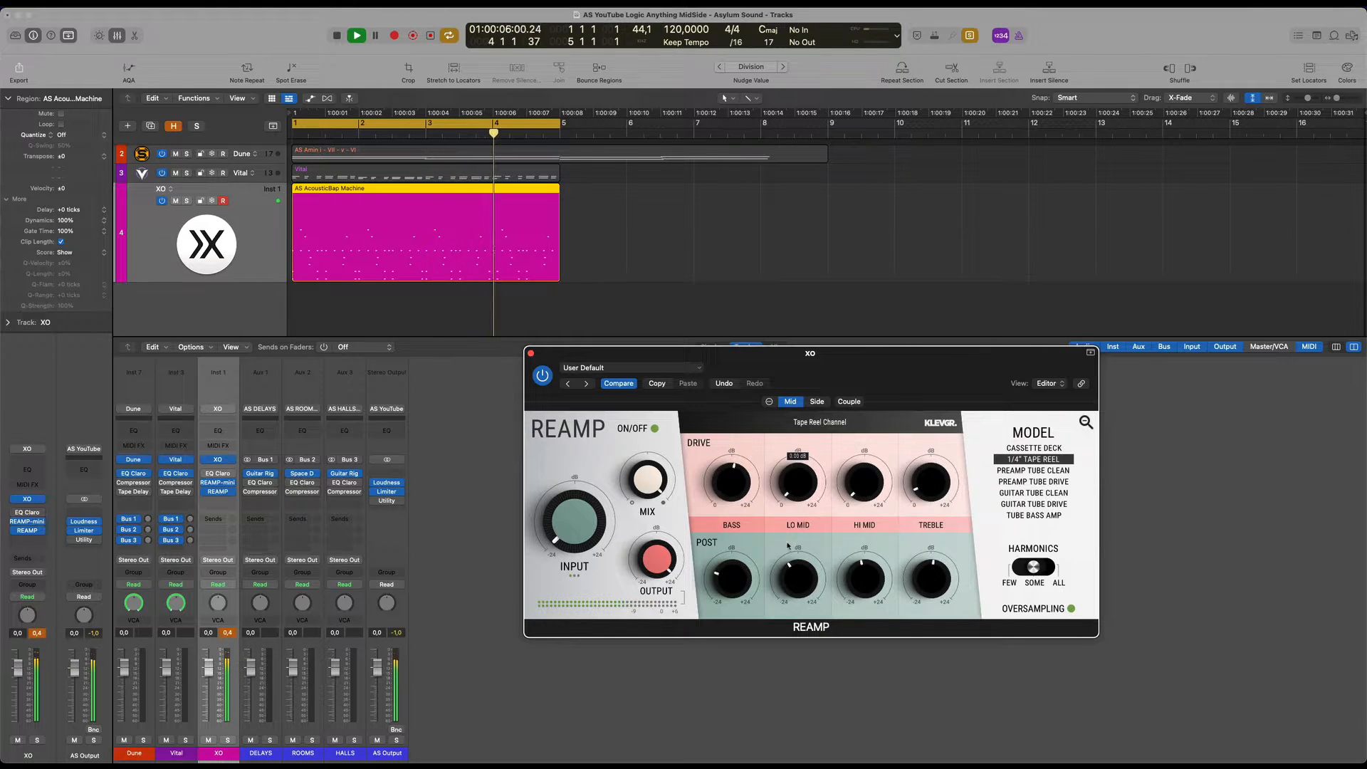
{"action": "left_click_drag", "start_coordinate": [717, 481], "coordinate": [717, 408]}
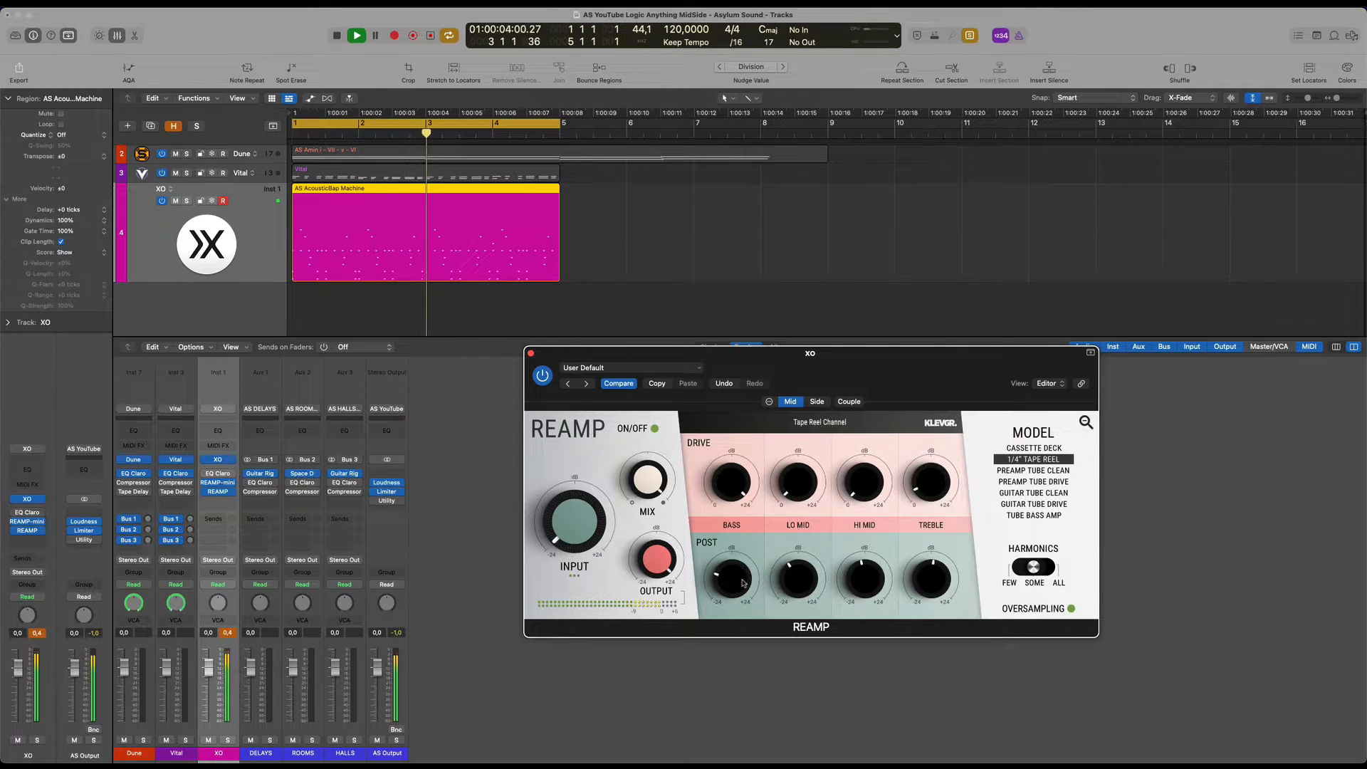
Fine-tune the Mid channel by raising the Lo Mid Drive and Hi Mid Post and lowering the Bass and Lo Mid Post
{"action": "left_click_drag", "start_coordinate": [741, 581], "coordinate": [743, 588]}
{"action": "left_click_drag", "start_coordinate": [798, 482], "coordinate": [803, 400]}
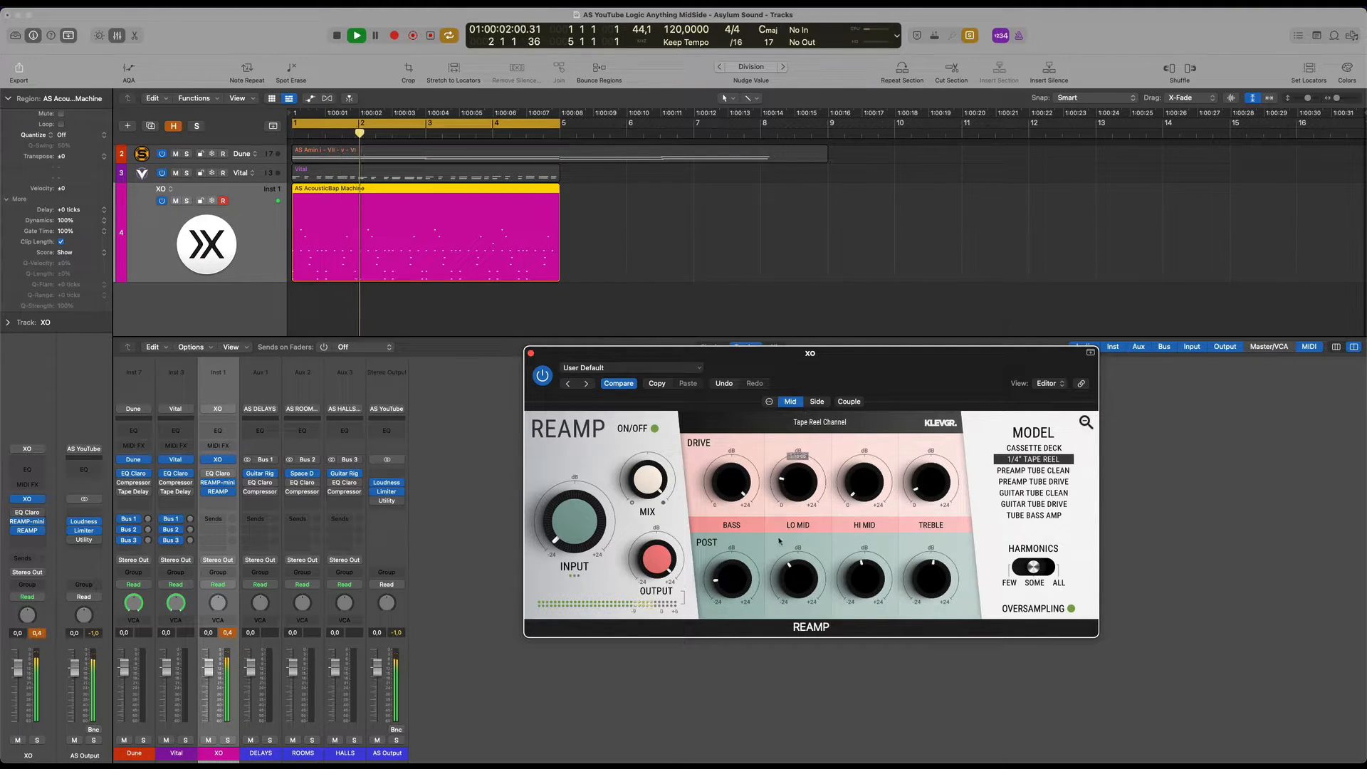
{"action": "left_click_drag", "start_coordinate": [798, 579], "coordinate": [865, 581]}
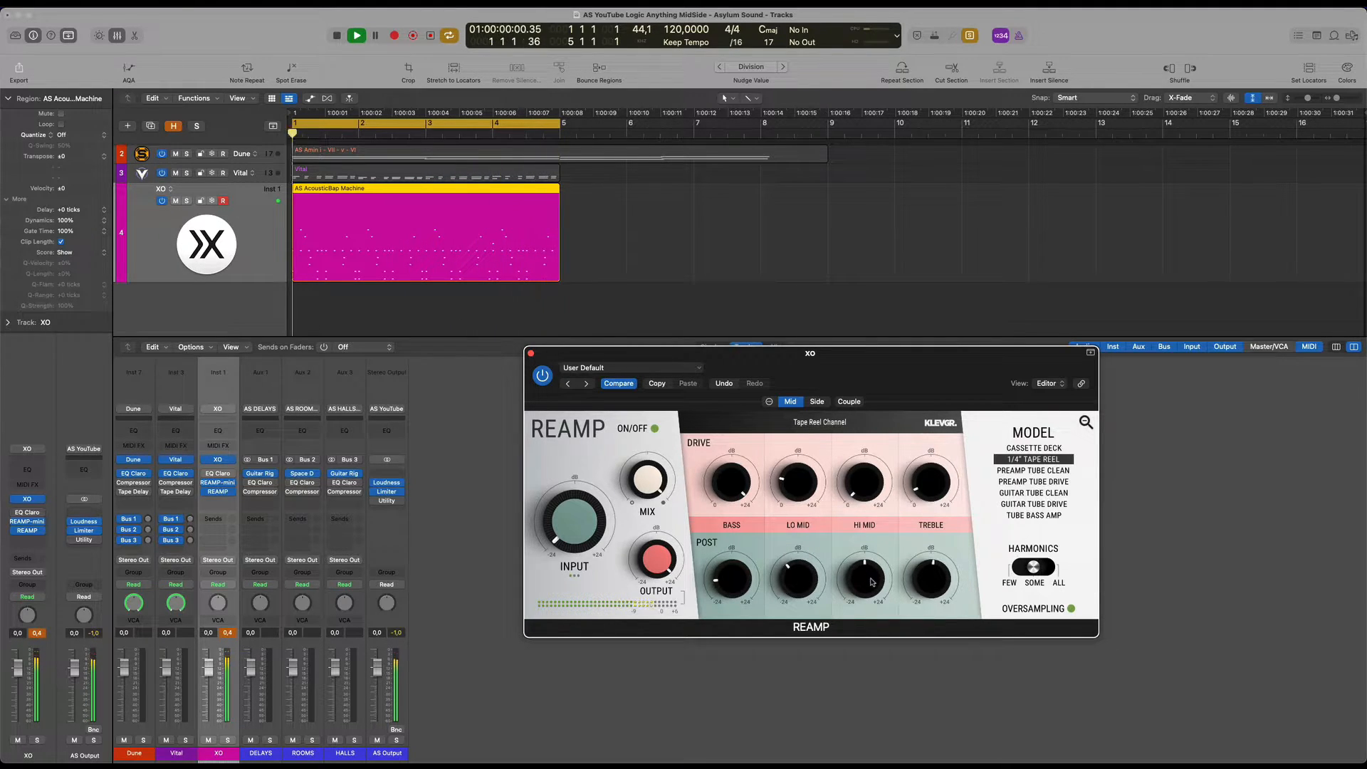
{"action": "left_click_drag", "start_coordinate": [849, 384], "coordinate": [988, 351]}
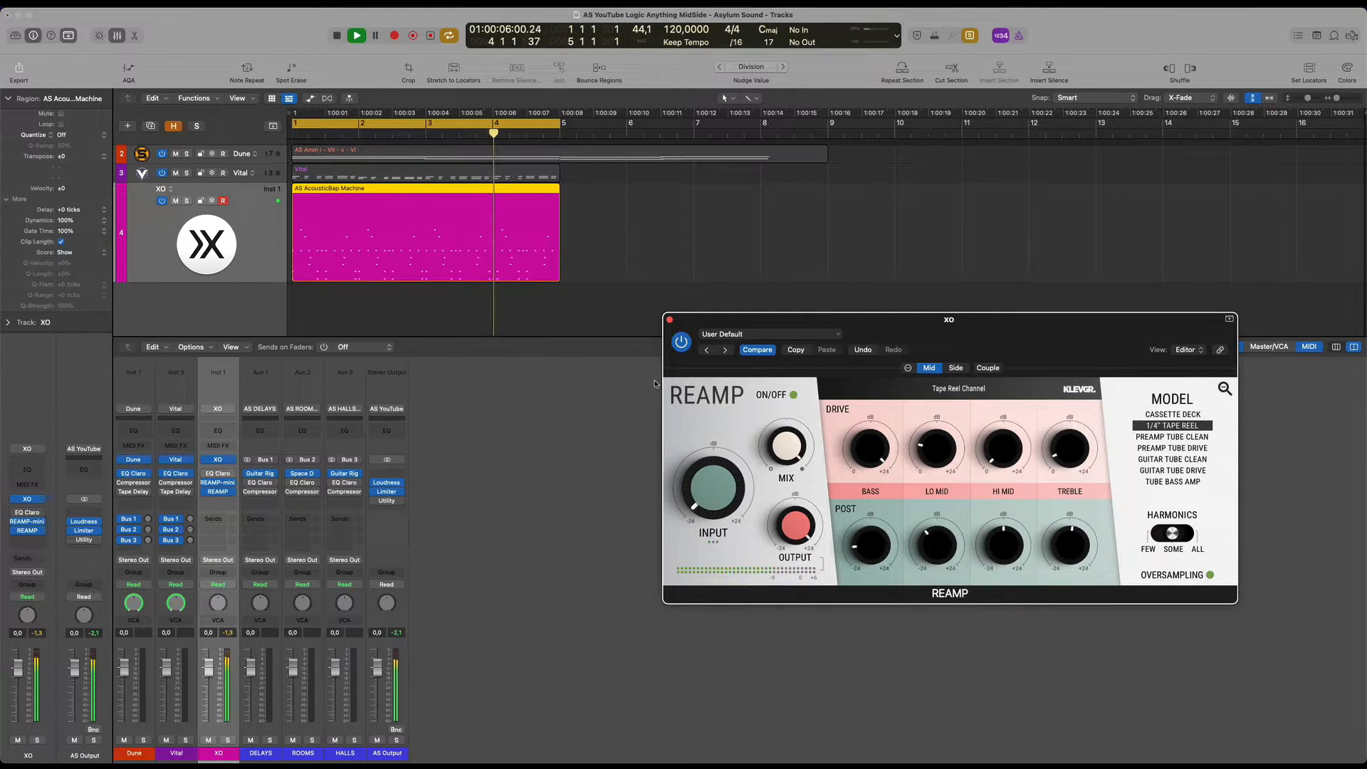
{"action": "key", "text": "space"}
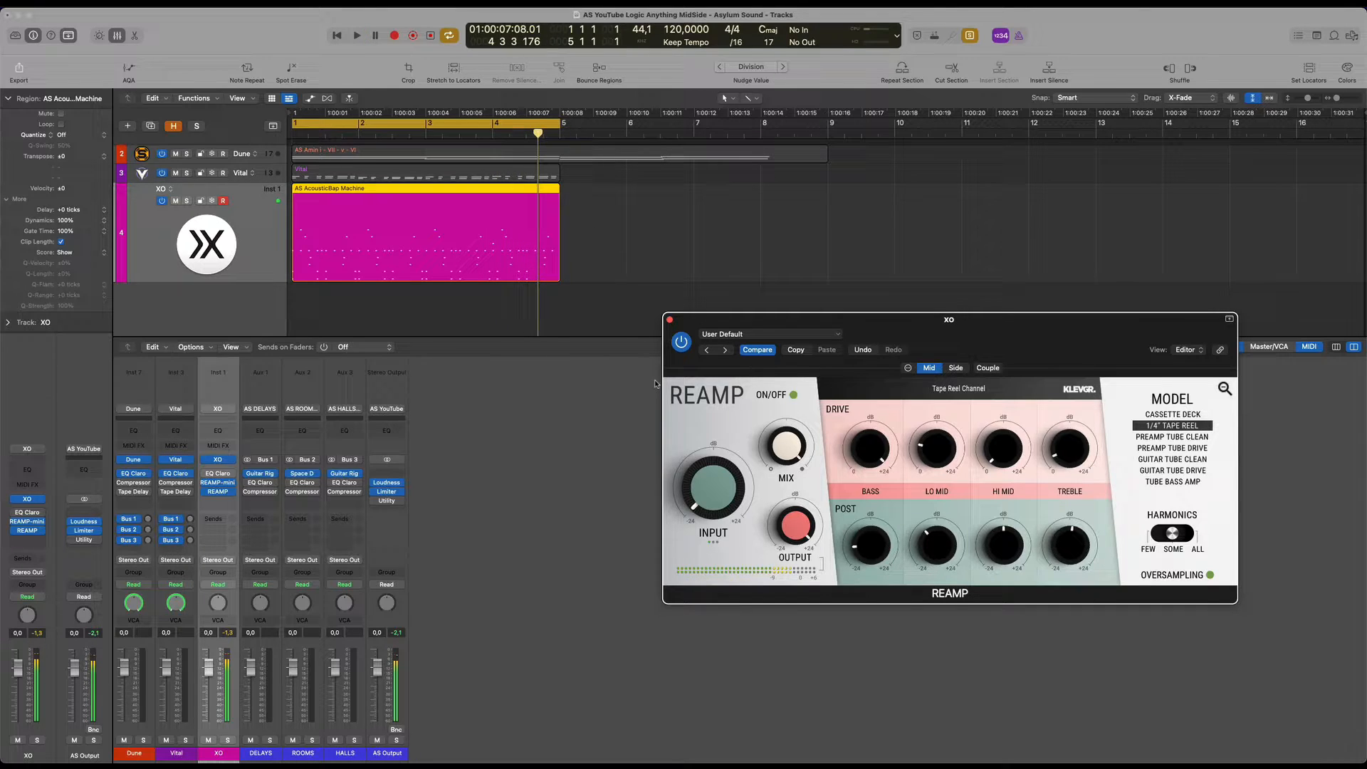
Play the XO loop with REAMP bypassed and again with it active to compare the combined Mid and Side processing
{"action": "left_click", "coordinate": [681, 344]}
{"action": "key", "text": "space"}
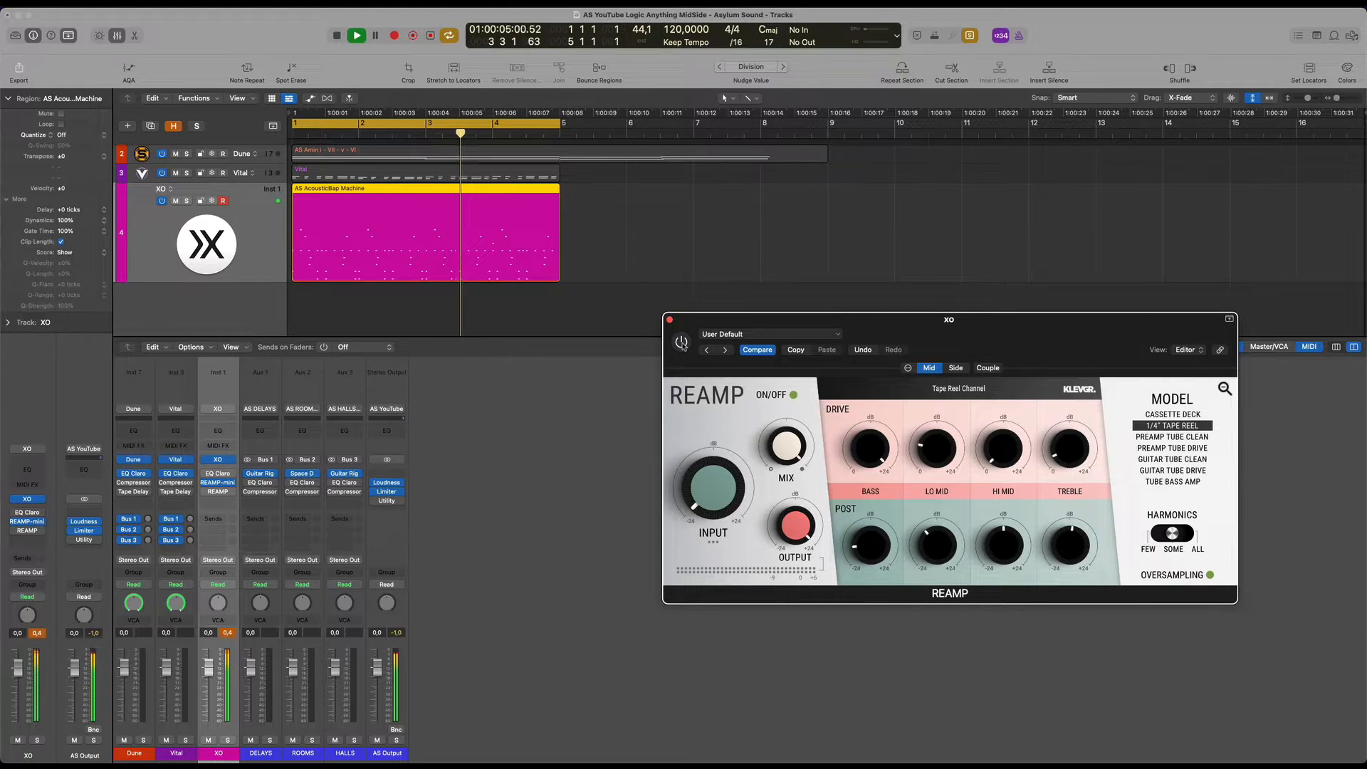
{"action": "key", "text": "space"}
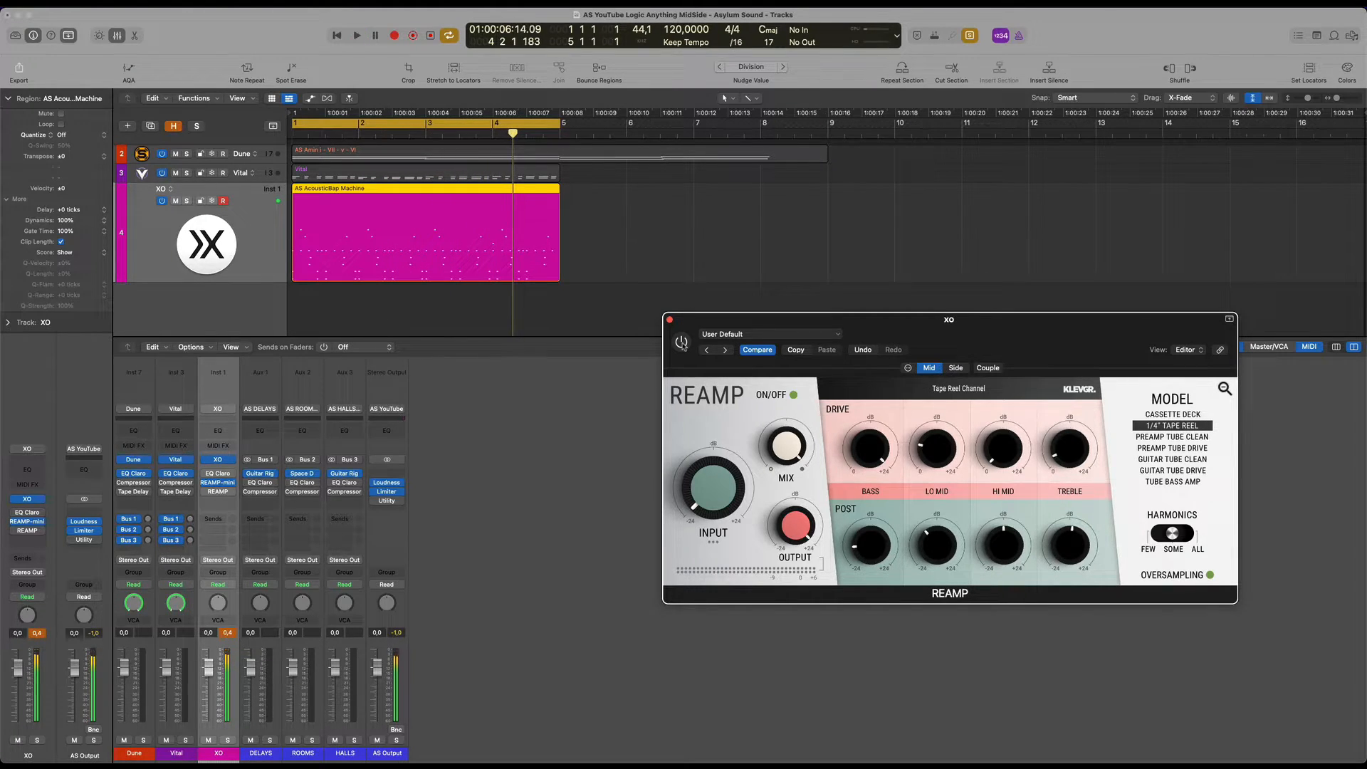
{"action": "left_click", "coordinate": [682, 342]}
{"action": "key", "text": "space"}
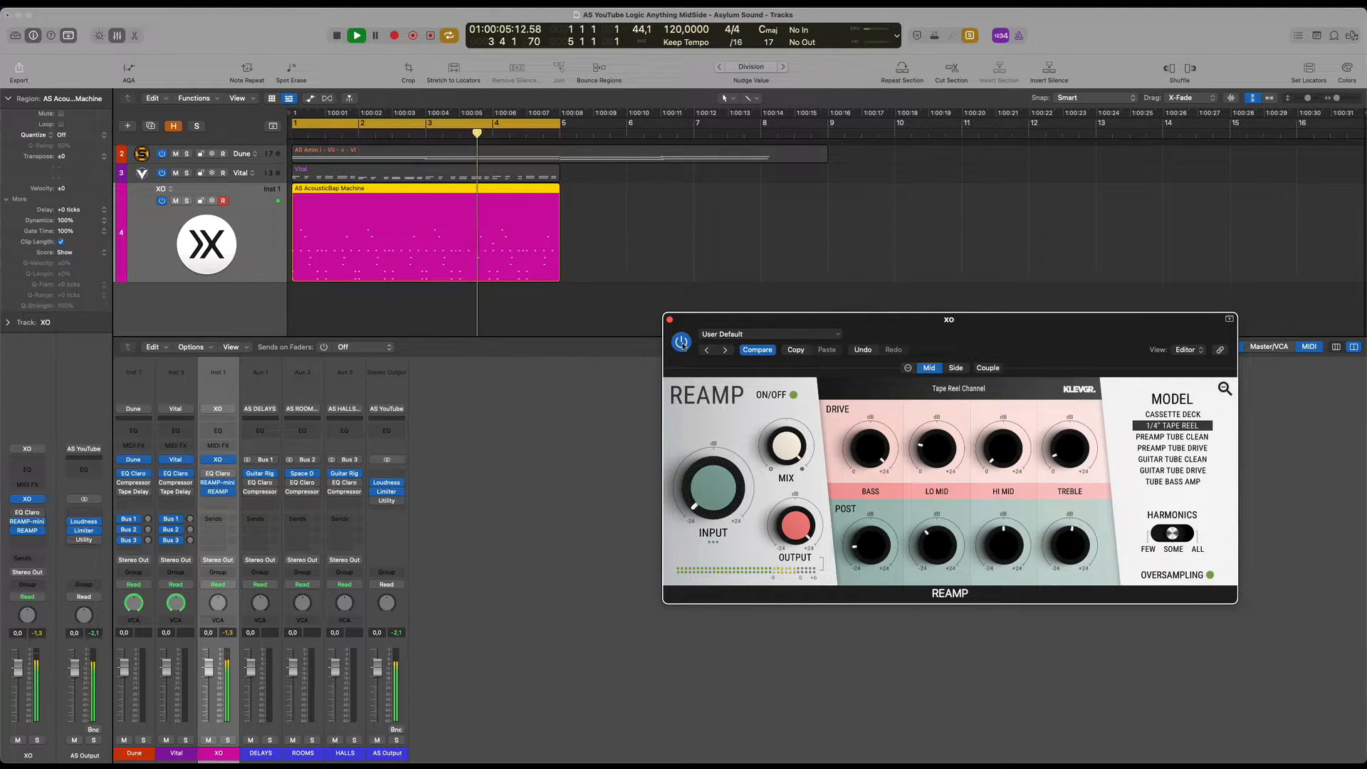
{"action": "key", "text": "space"}
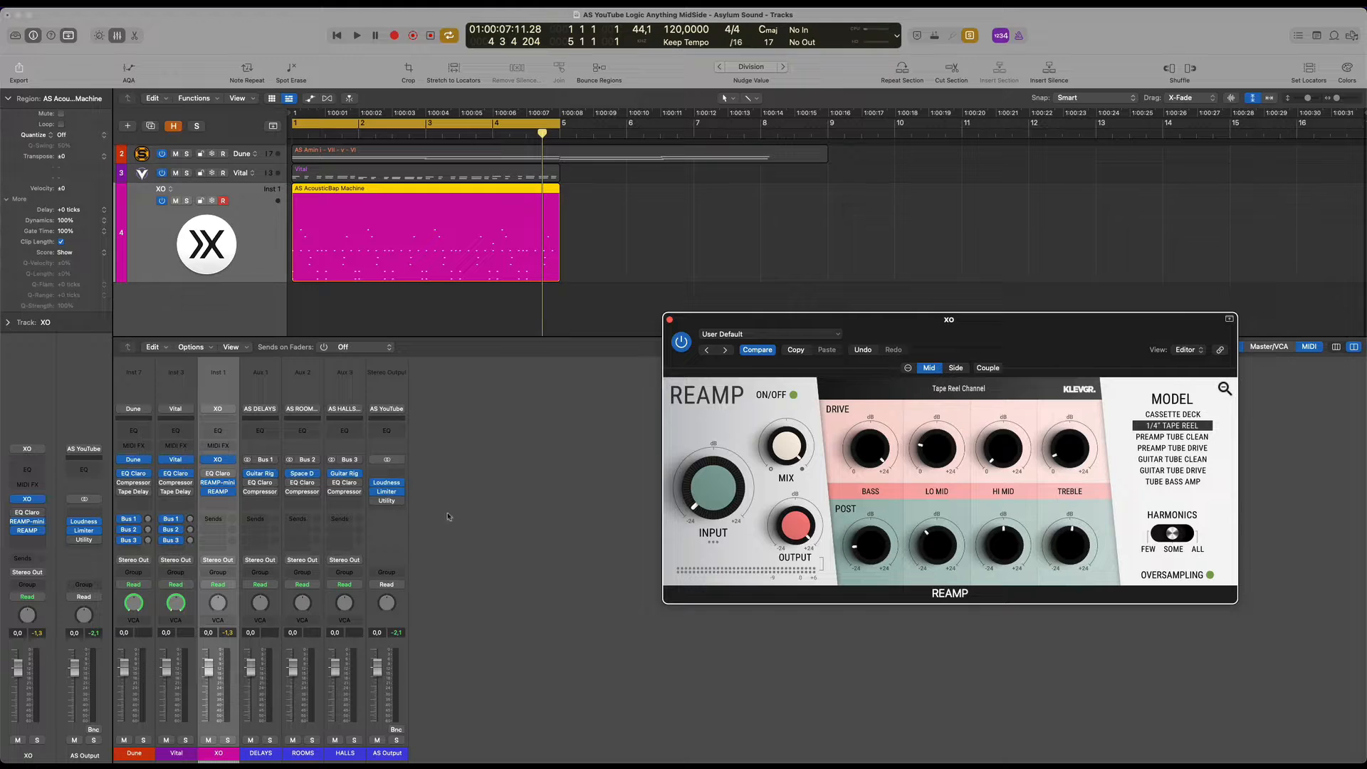
Check the XO channel's peak level during playback, first with REAMP active and again with it bypassed
{"action": "left_click_drag", "start_coordinate": [756, 325], "coordinate": [704, 347]}
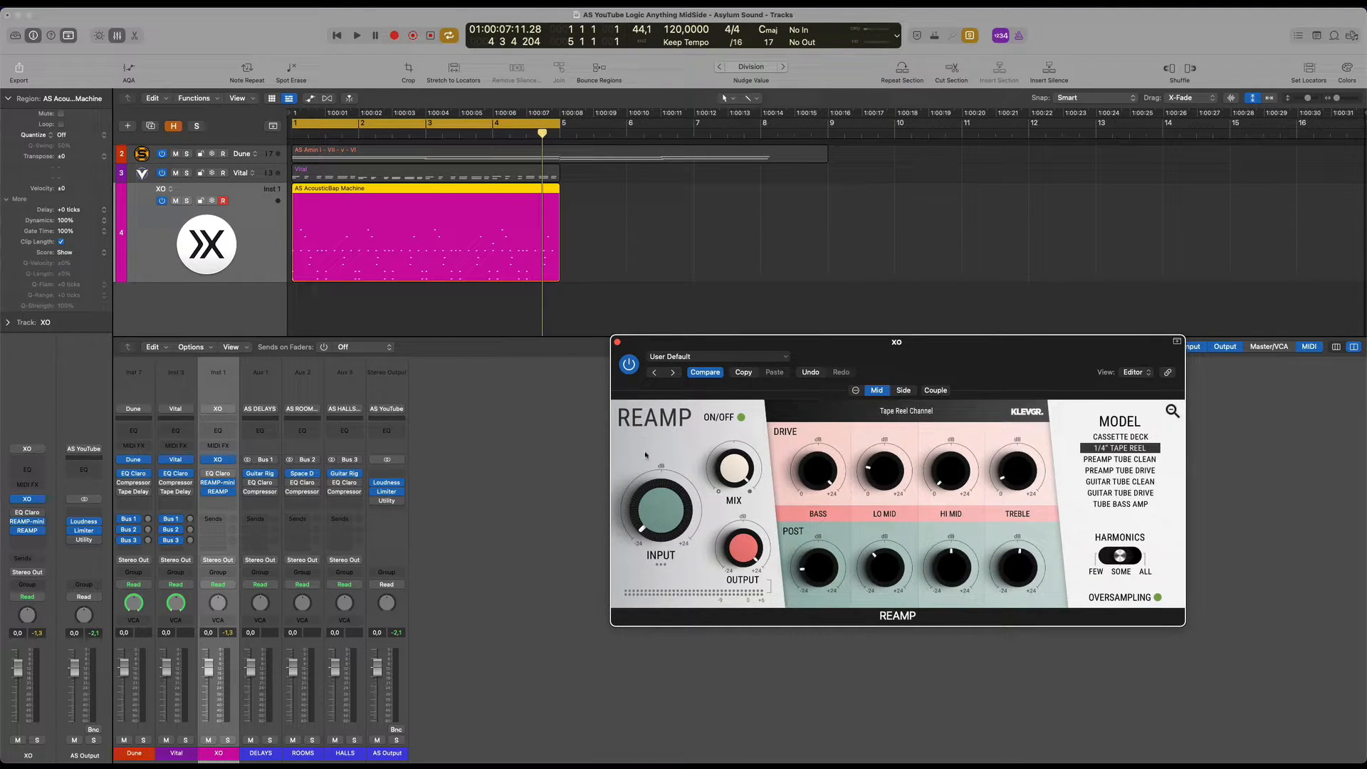
{"action": "left_click_drag", "start_coordinate": [898, 365], "coordinate": [831, 396]}
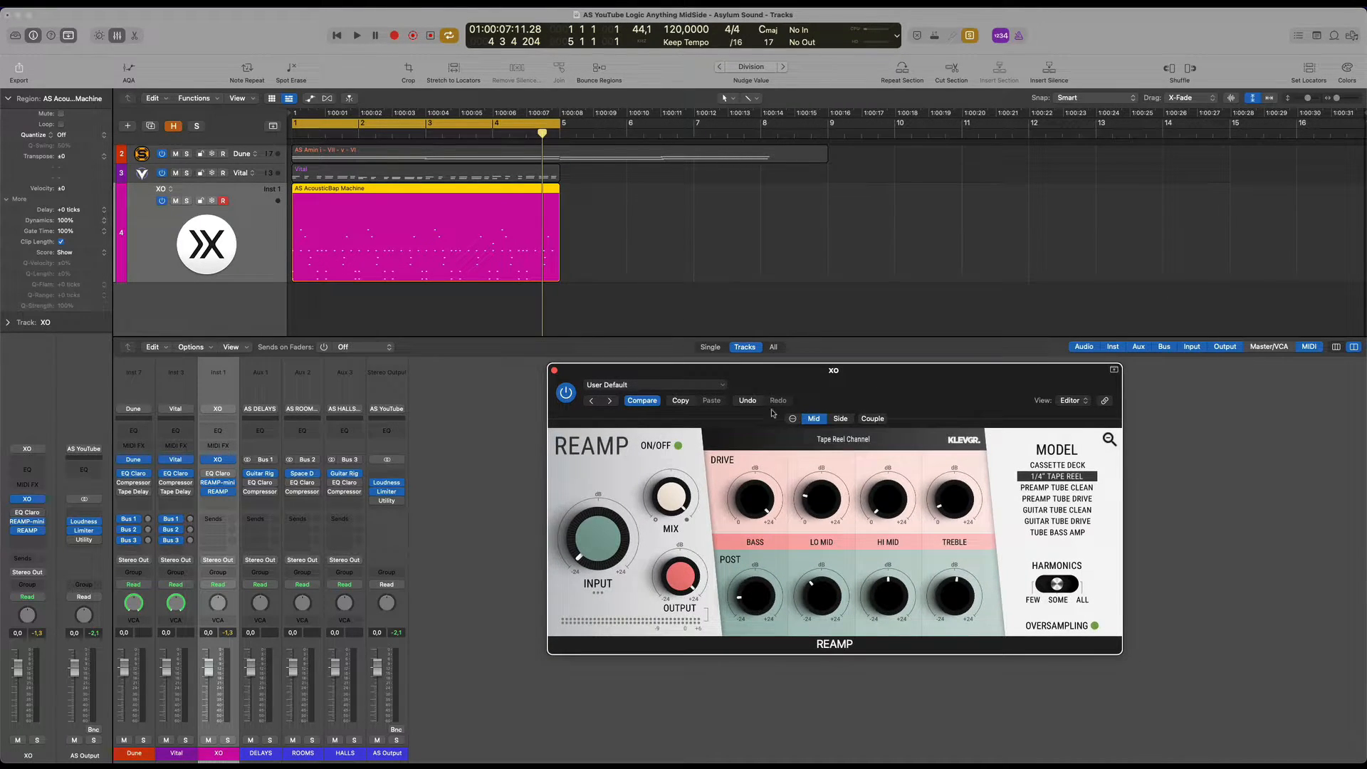
{"action": "key", "text": "space"}
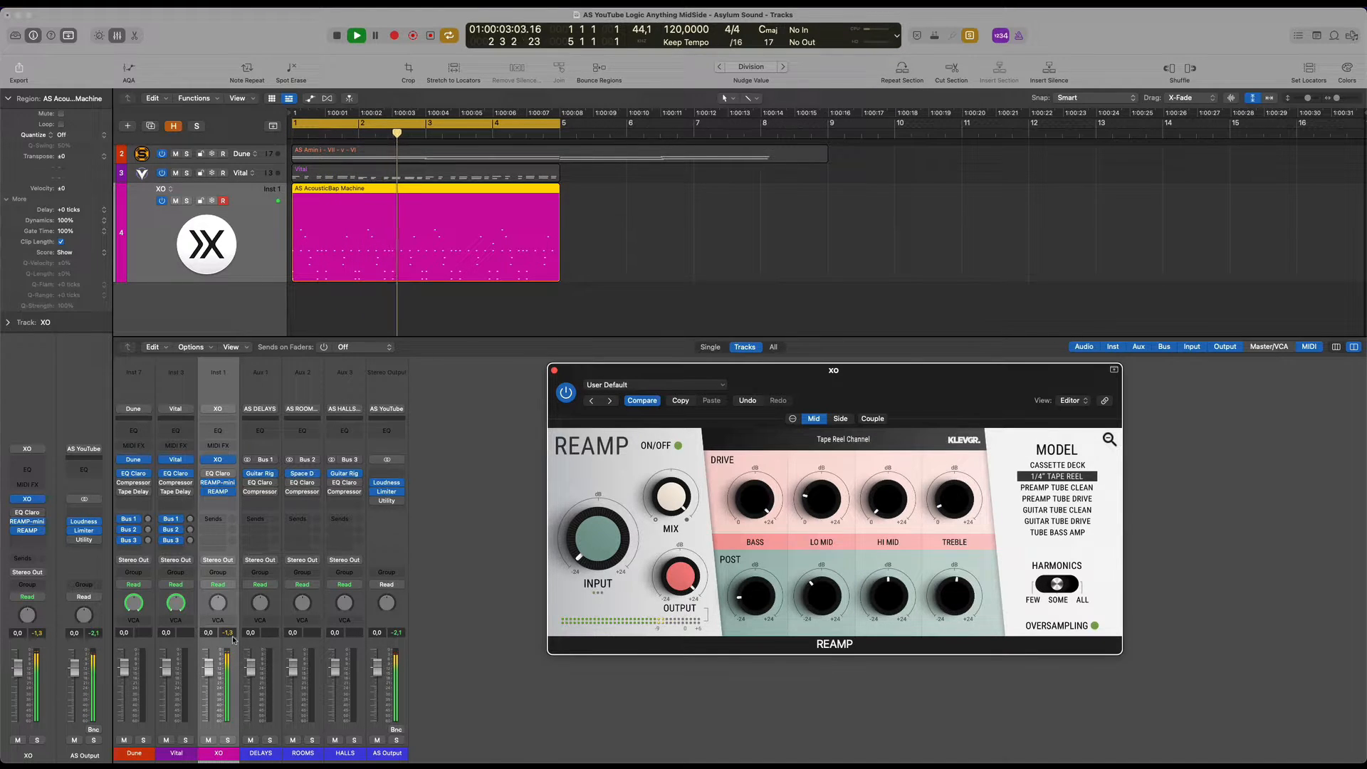
{"action": "key", "text": "space"}
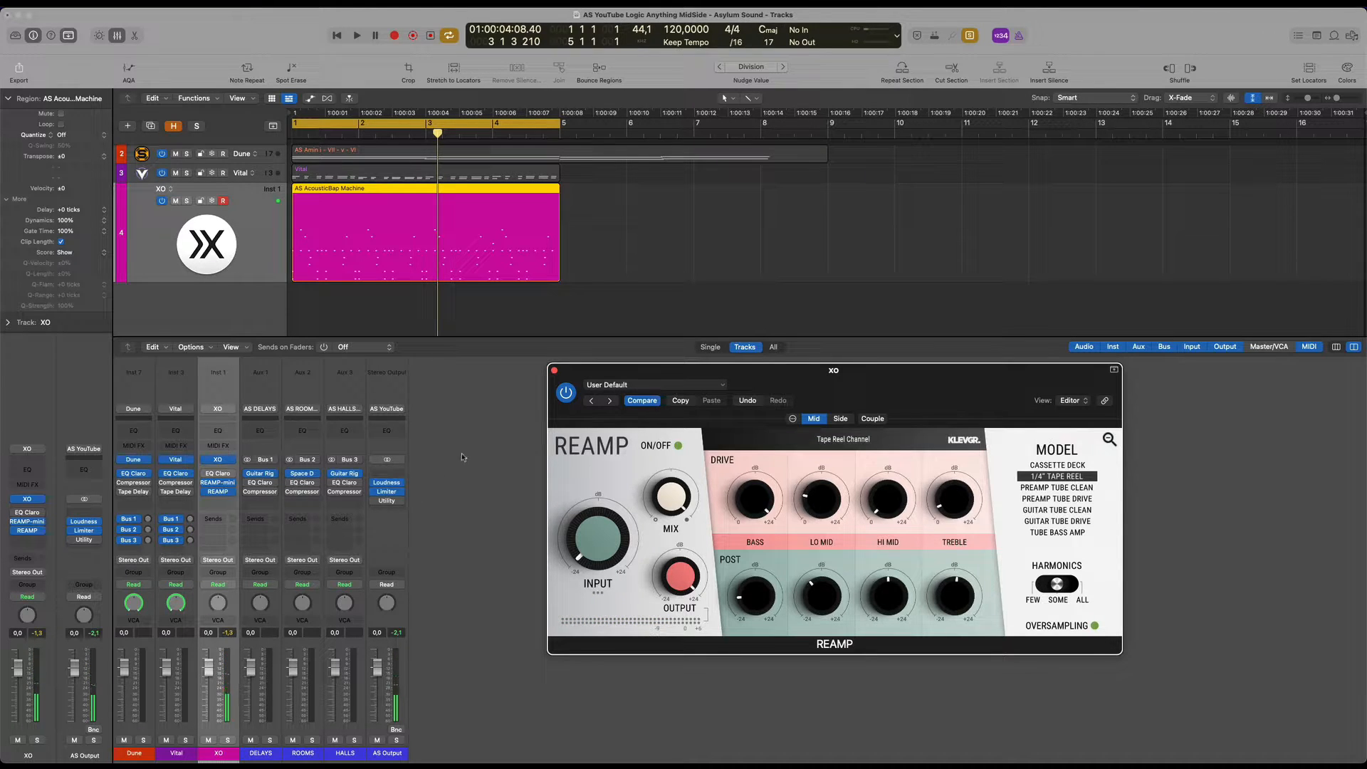
{"action": "key", "text": "space"}
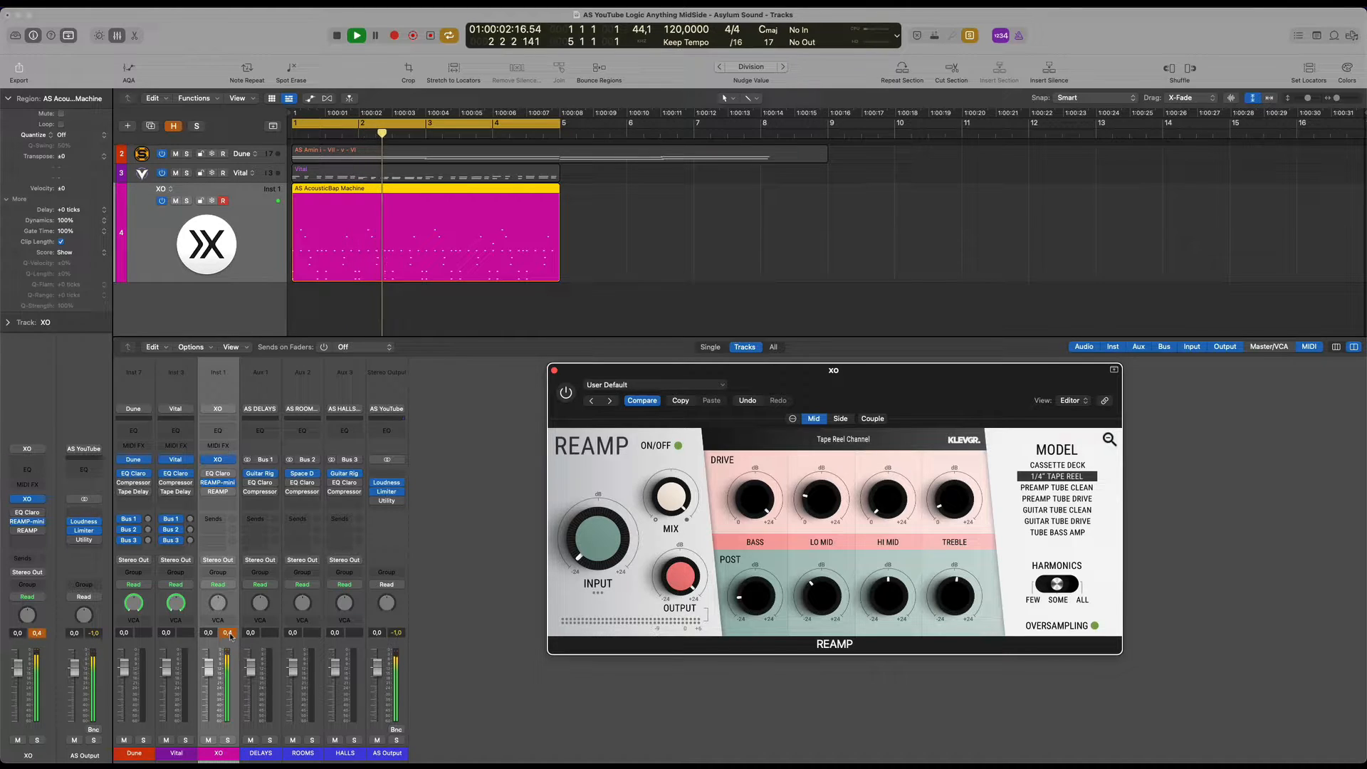
{"action": "key", "text": "space"}
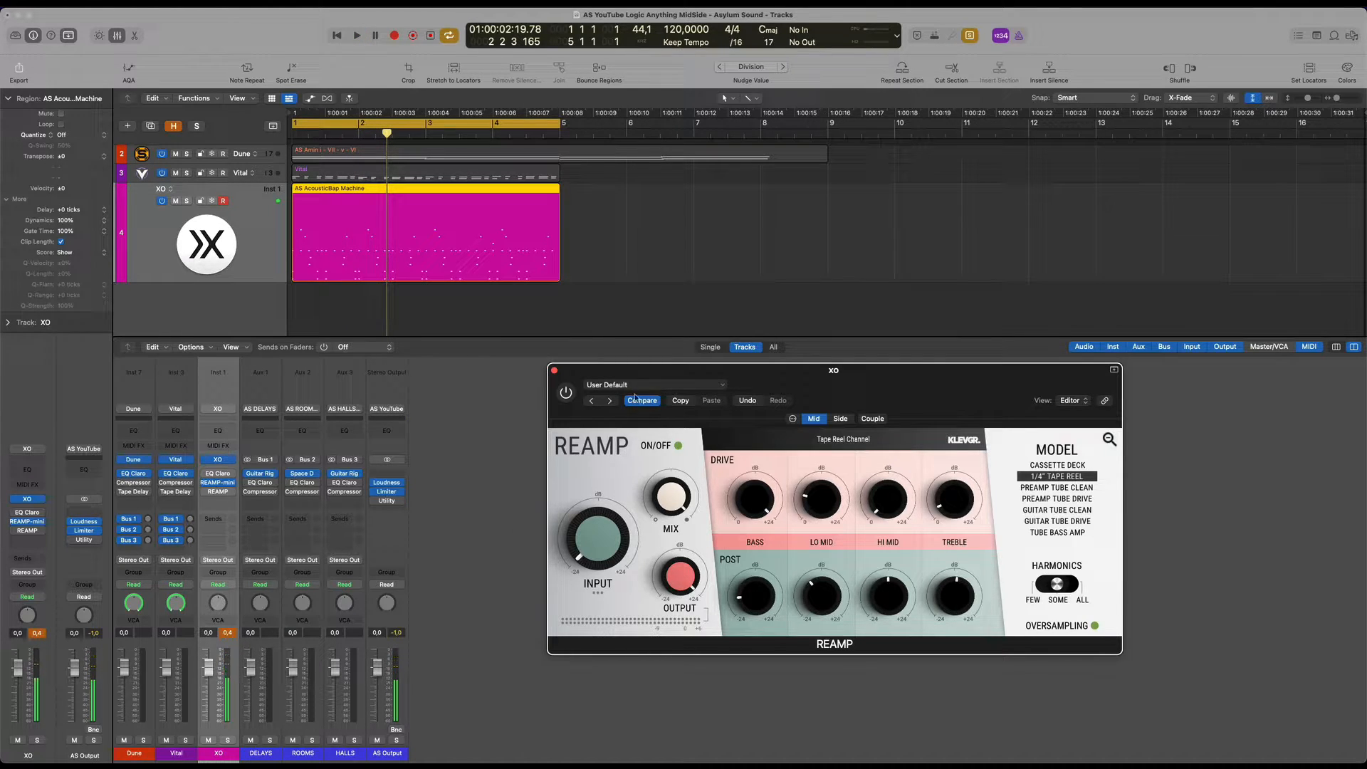
Close the REAMP window, select the Vital track and play its part to hear it
{"action": "left_click", "coordinate": [555, 371]}
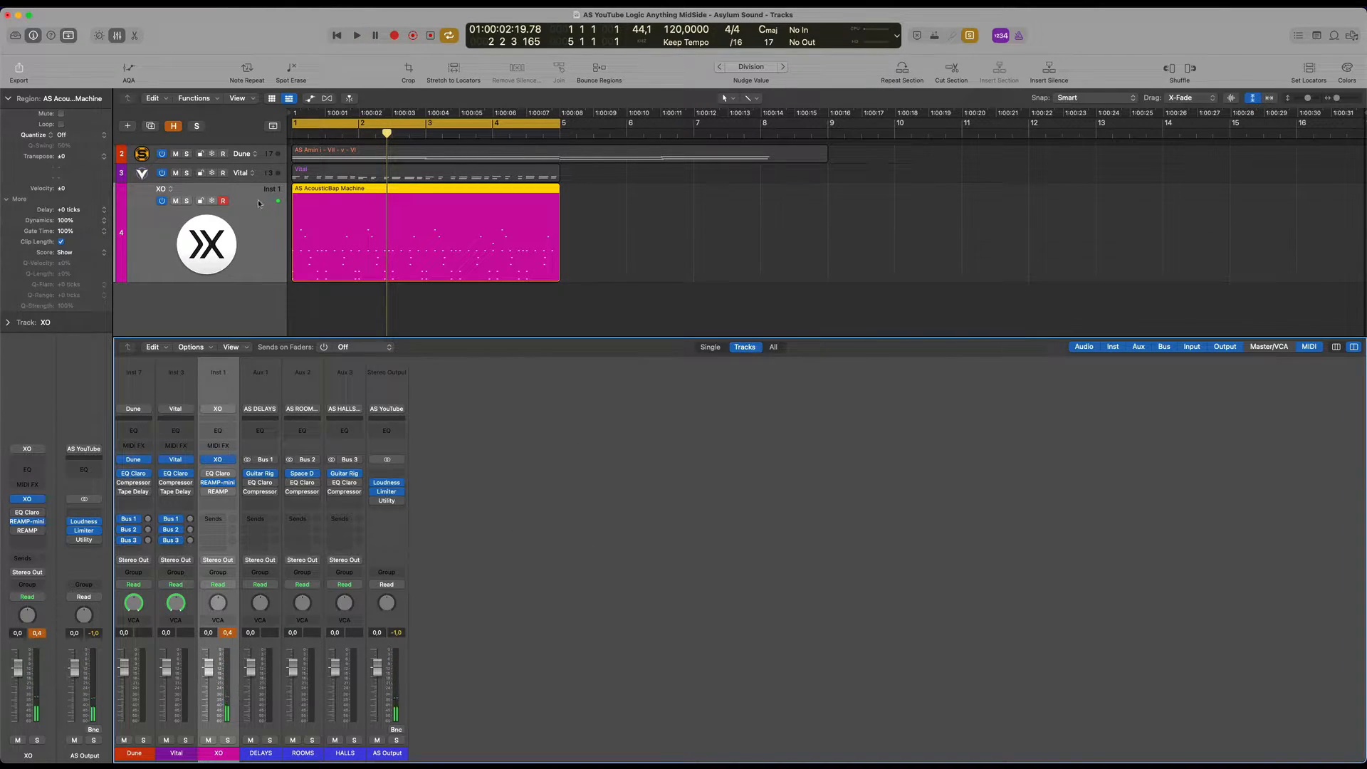
{"action": "left_click", "coordinate": [264, 178]}
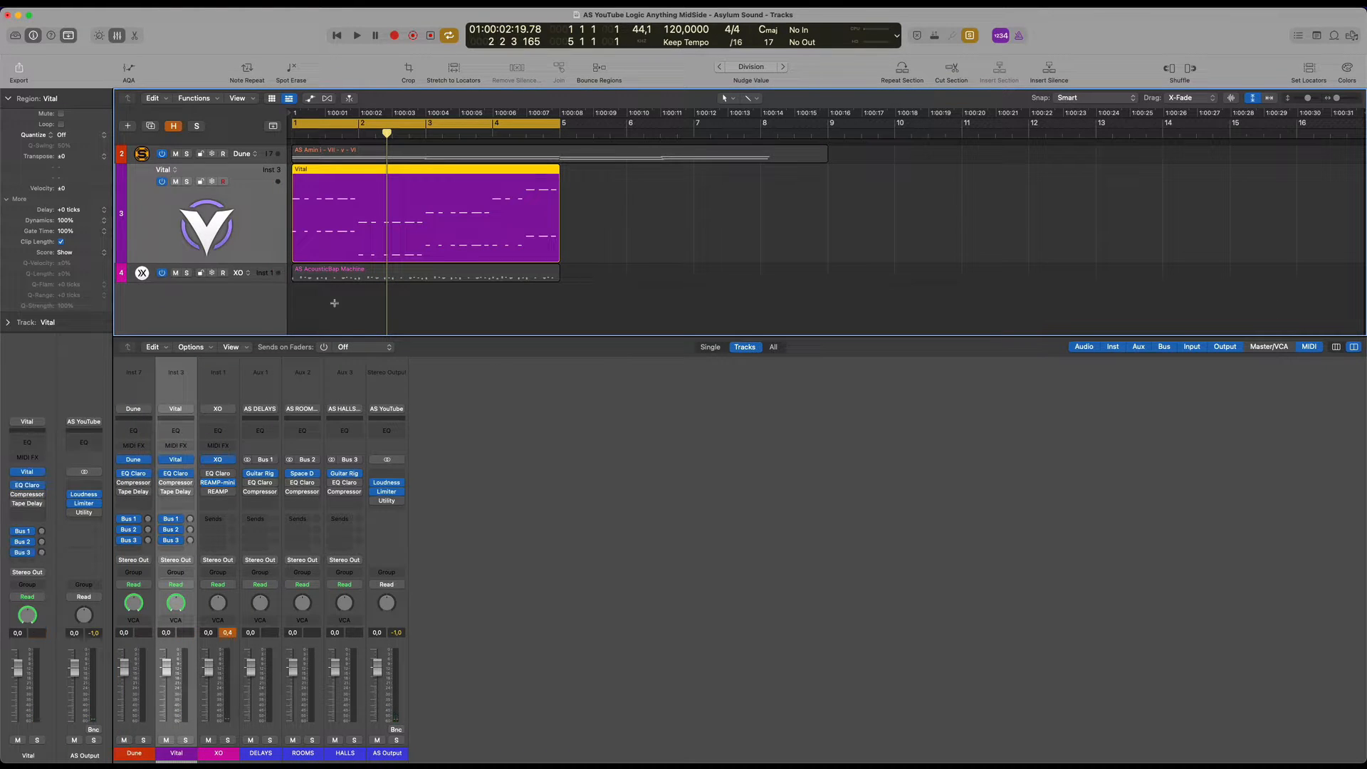
{"action": "key", "text": "space"}
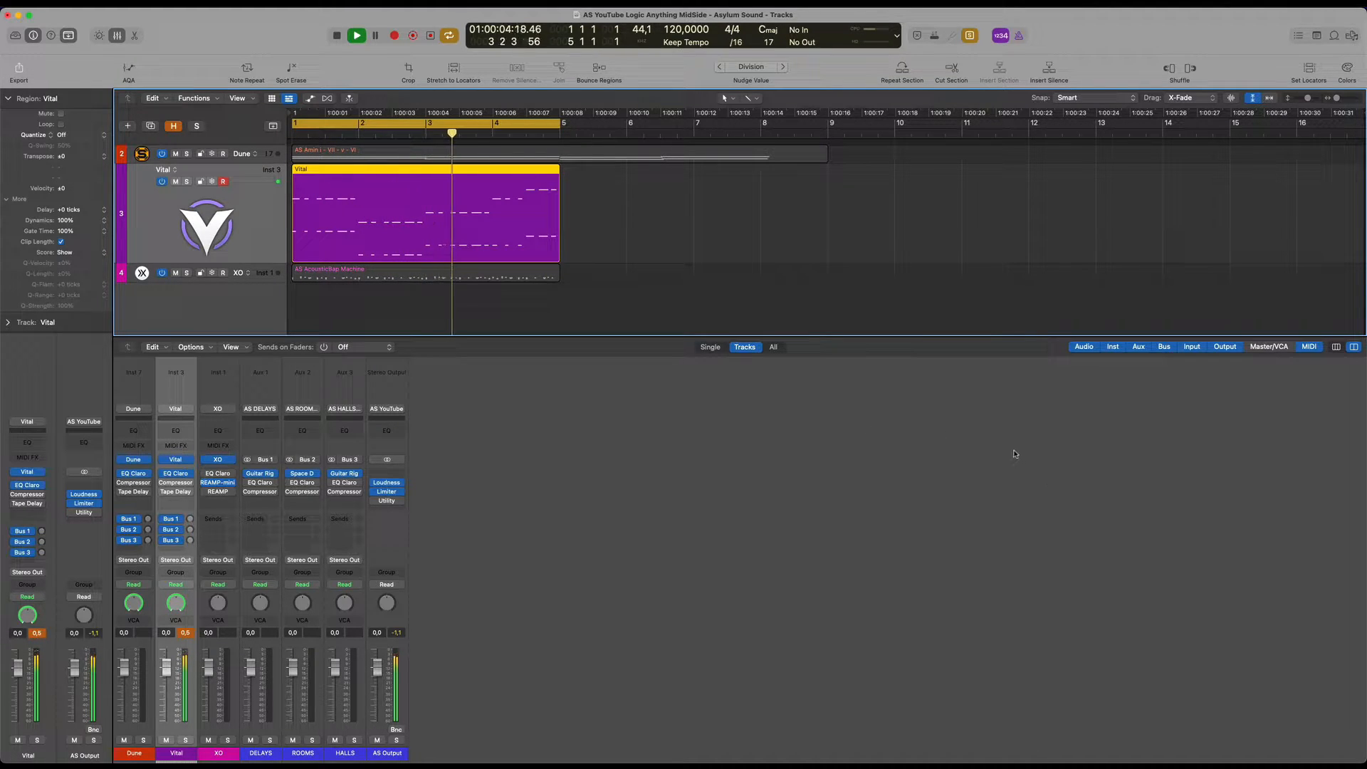
{"action": "key", "text": "space"}
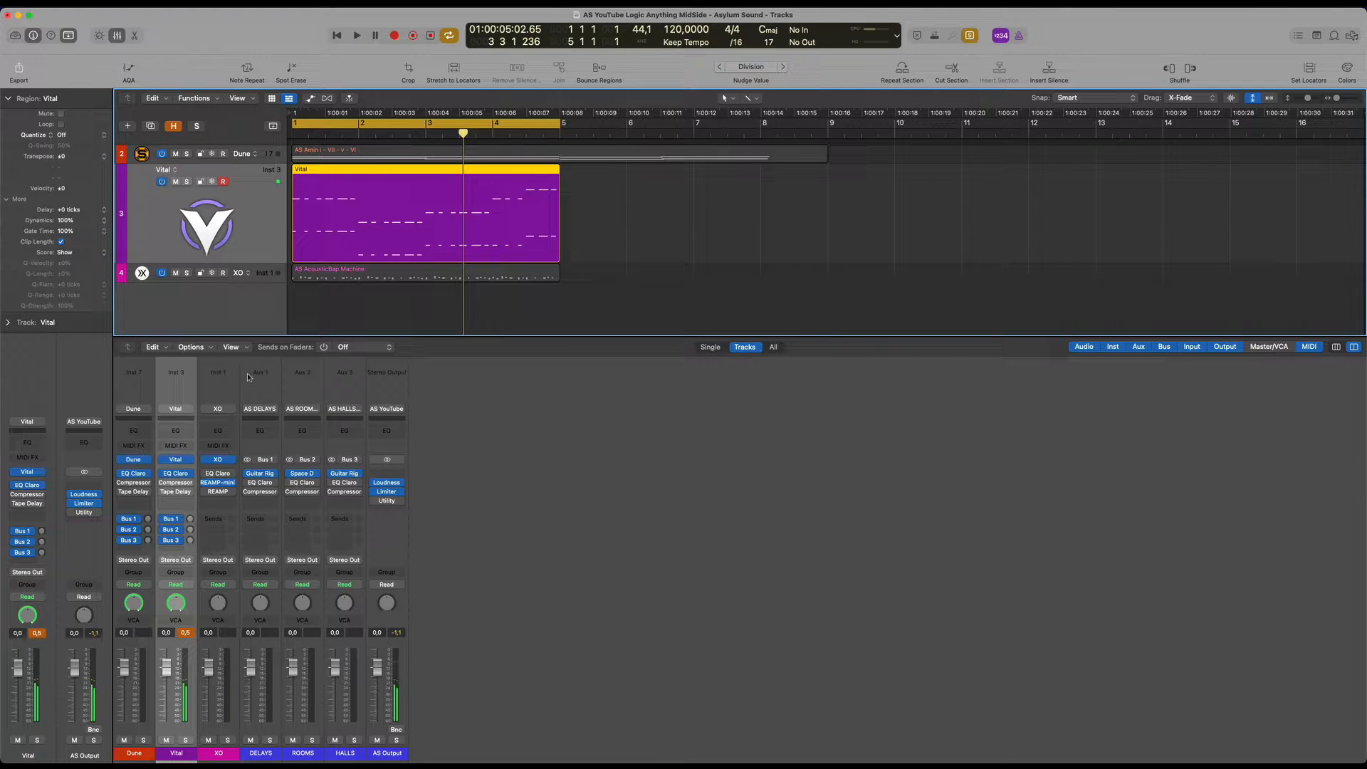
Inspect the Vital synth's AS Bells Crush patch, including its voice spread and its effects, and close the instrument window
{"action": "left_click", "coordinate": [180, 463]}
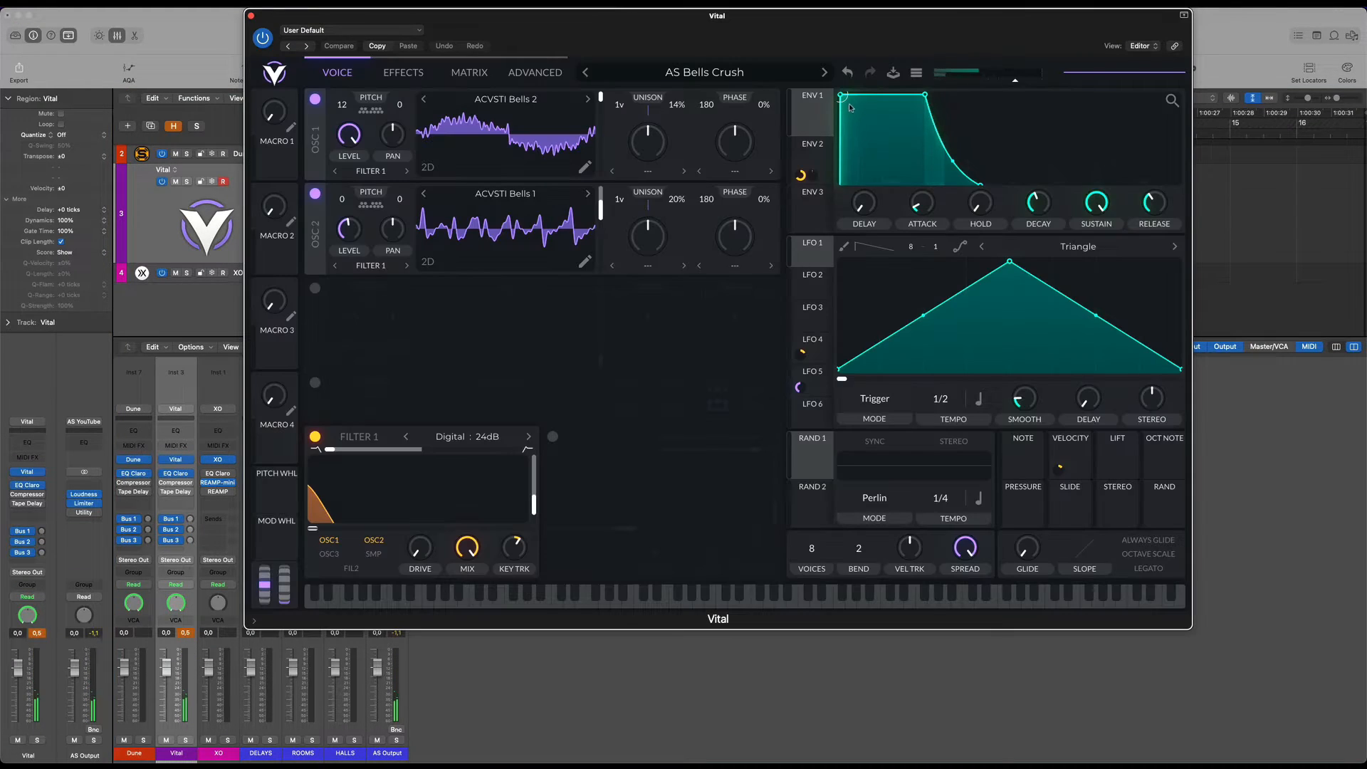
{"action": "left_click_drag", "start_coordinate": [851, 37], "coordinate": [924, 38]}
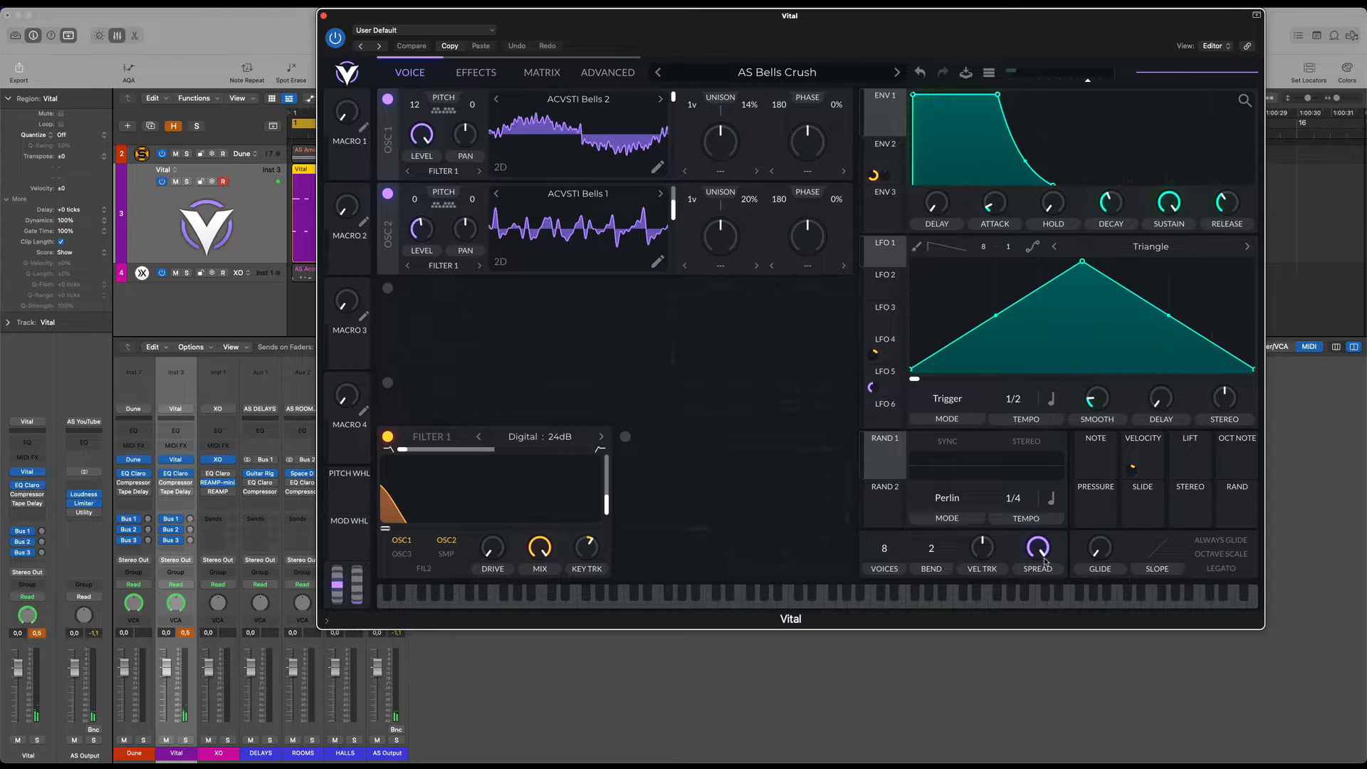
{"action": "left_click_drag", "start_coordinate": [1039, 557], "coordinate": [1038, 581]}
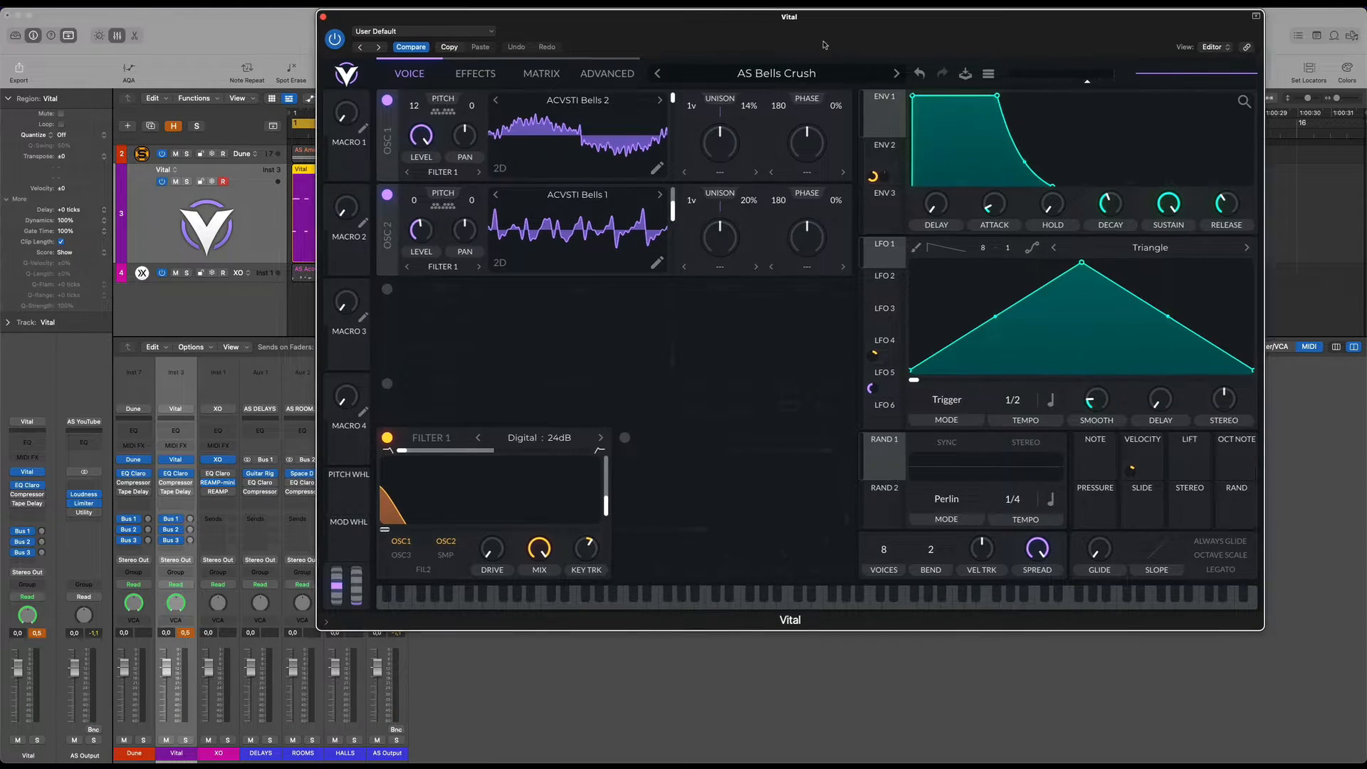
{"action": "left_click_drag", "start_coordinate": [826, 37], "coordinate": [843, 105]}
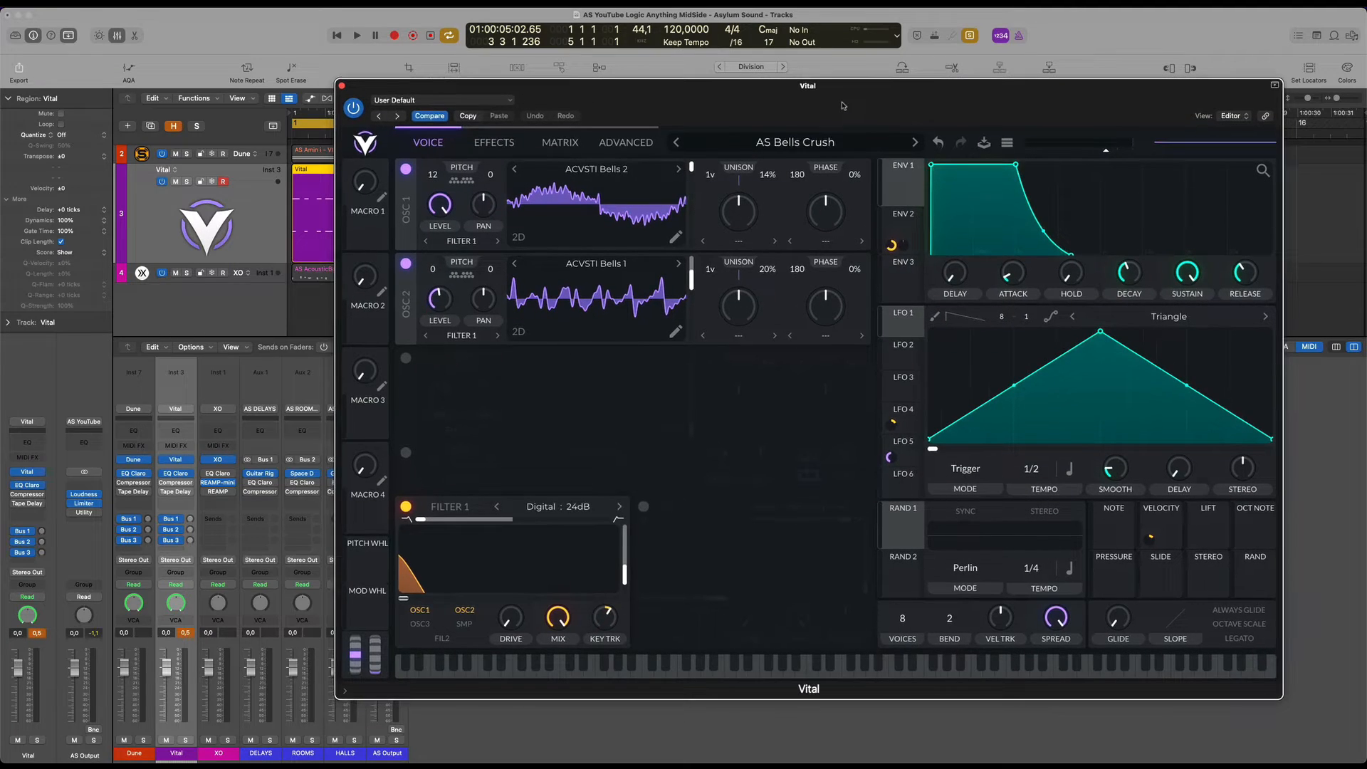
{"action": "left_click", "coordinate": [477, 140]}
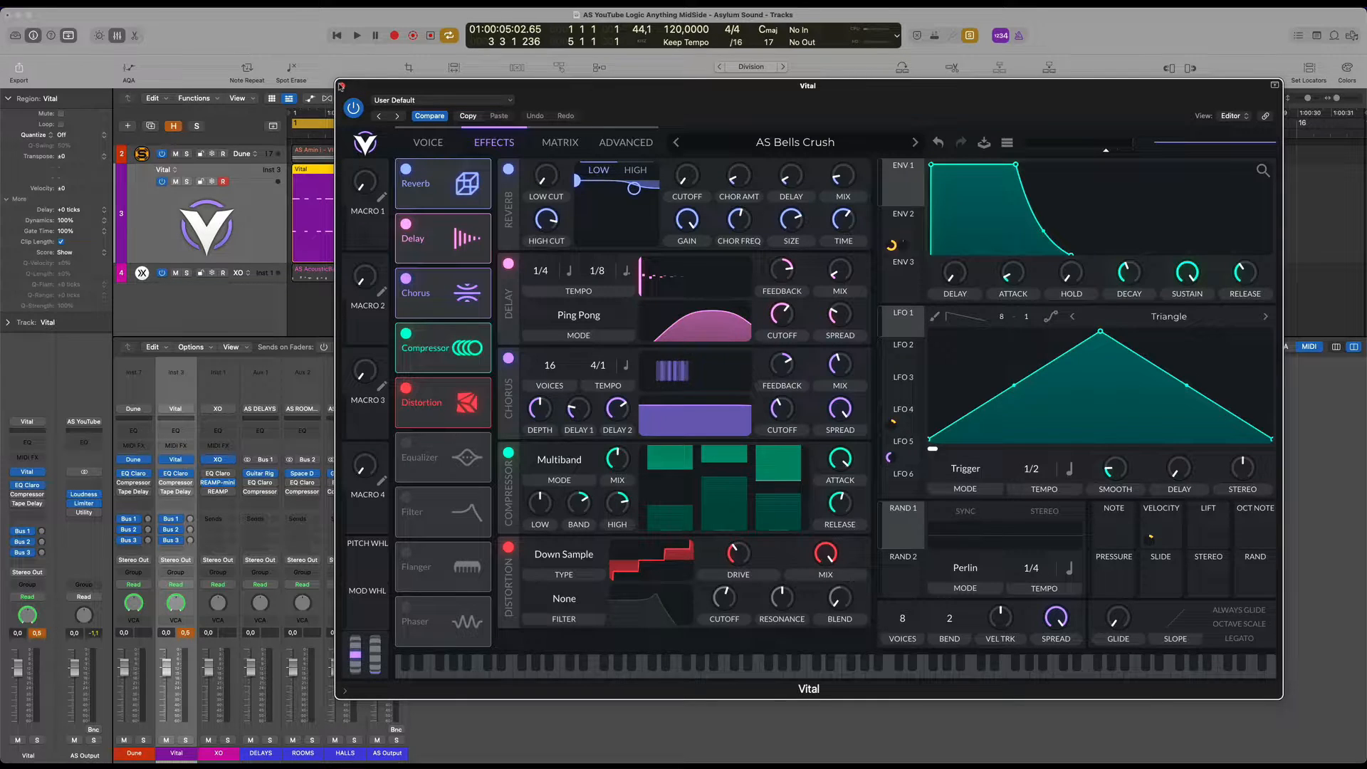
{"action": "left_click", "coordinate": [342, 86]}
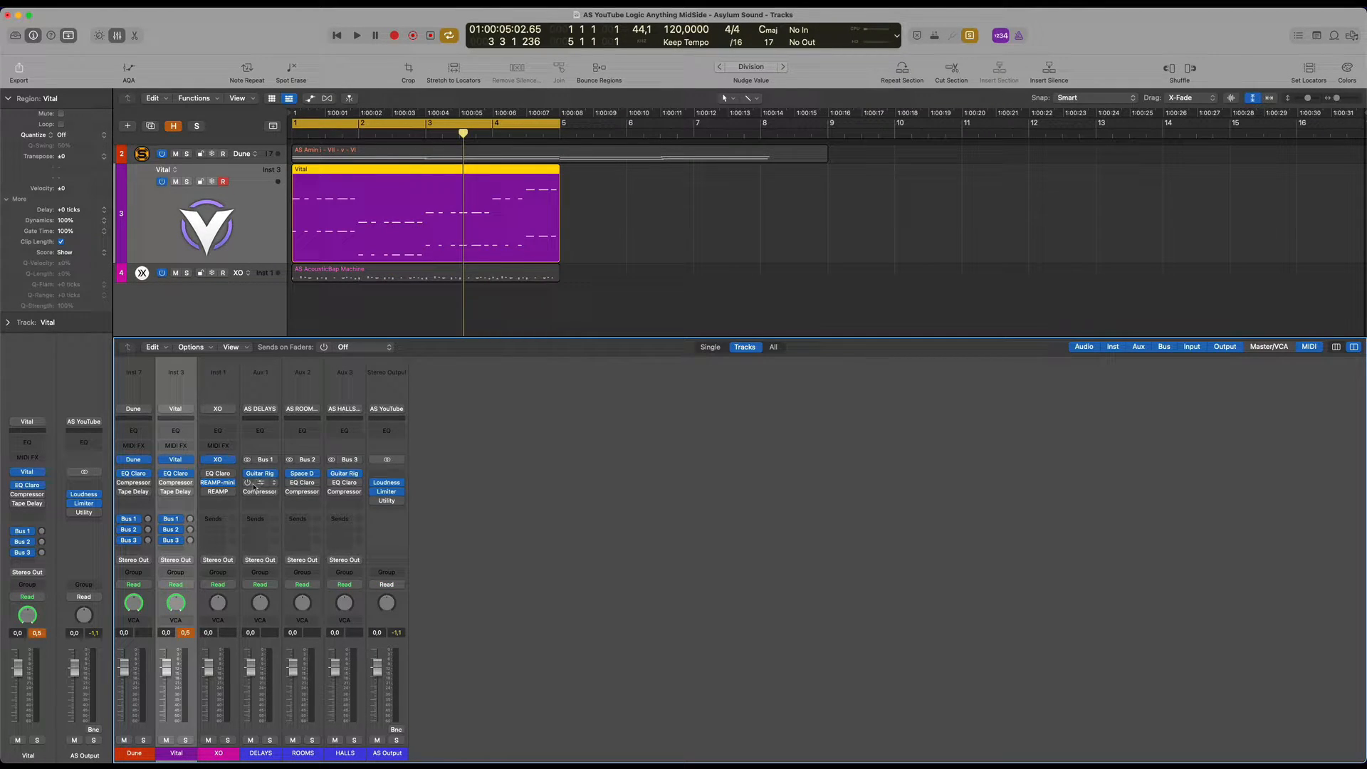
Insert EQ Tilt as a Dual Mono plug-in below Tape Delay on the Vital channel and place its window clear of the region
{"action": "left_click", "coordinate": [180, 502]}
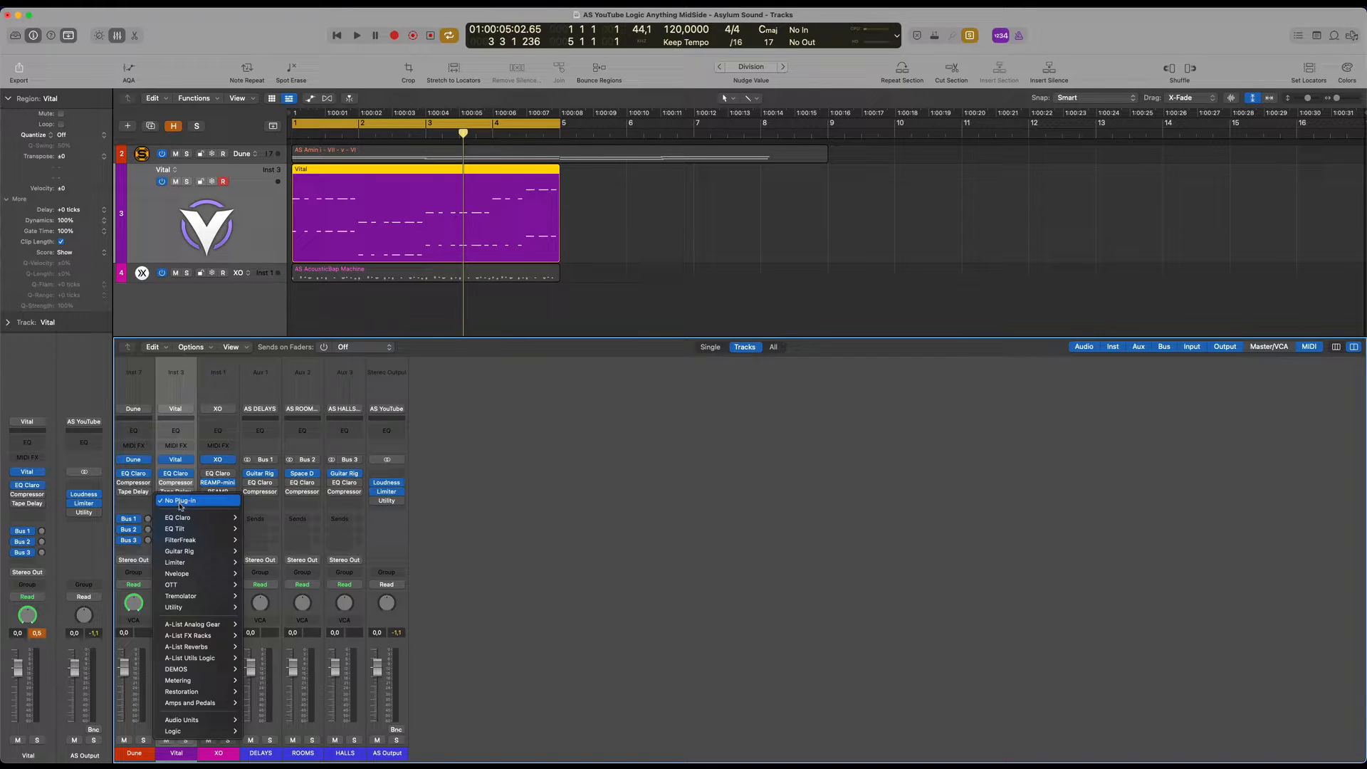
{"action": "mouse_move", "coordinate": [193, 586]}
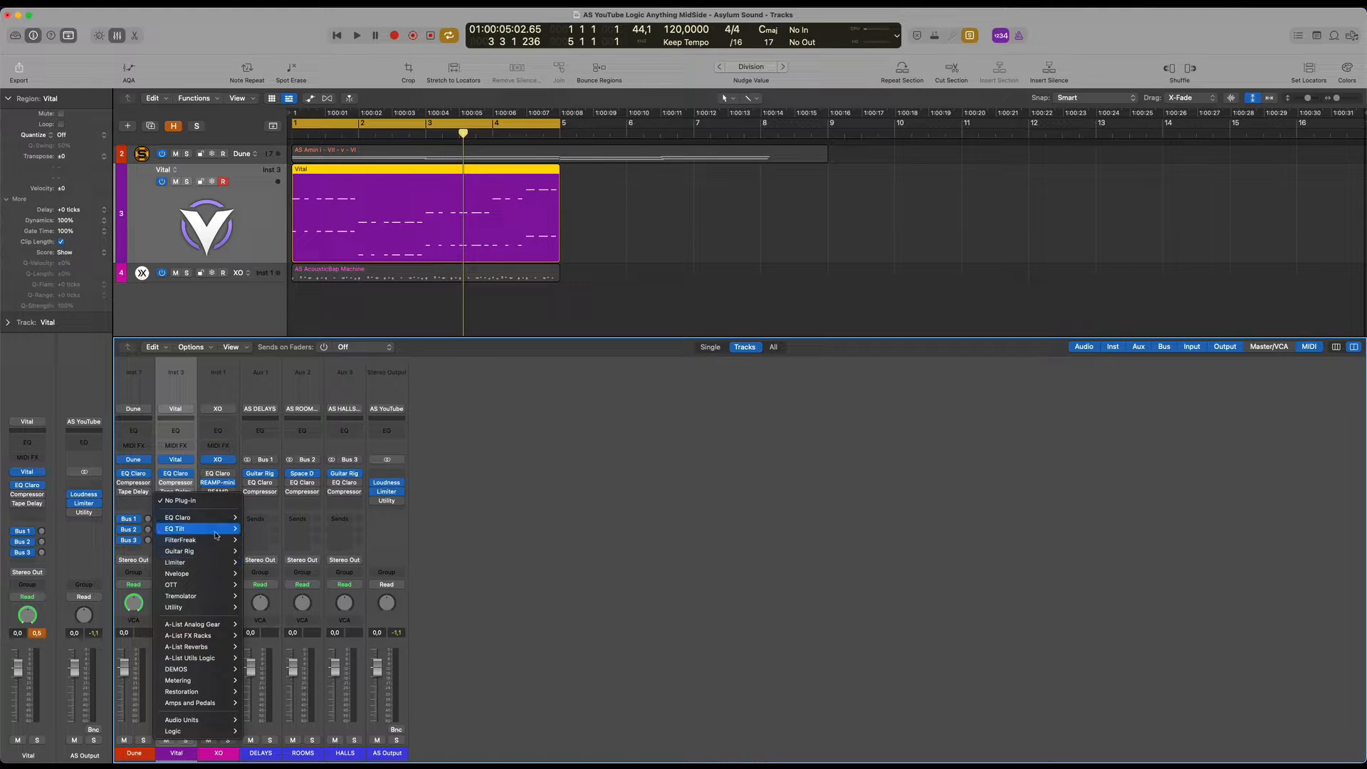
{"action": "mouse_move", "coordinate": [216, 536]}
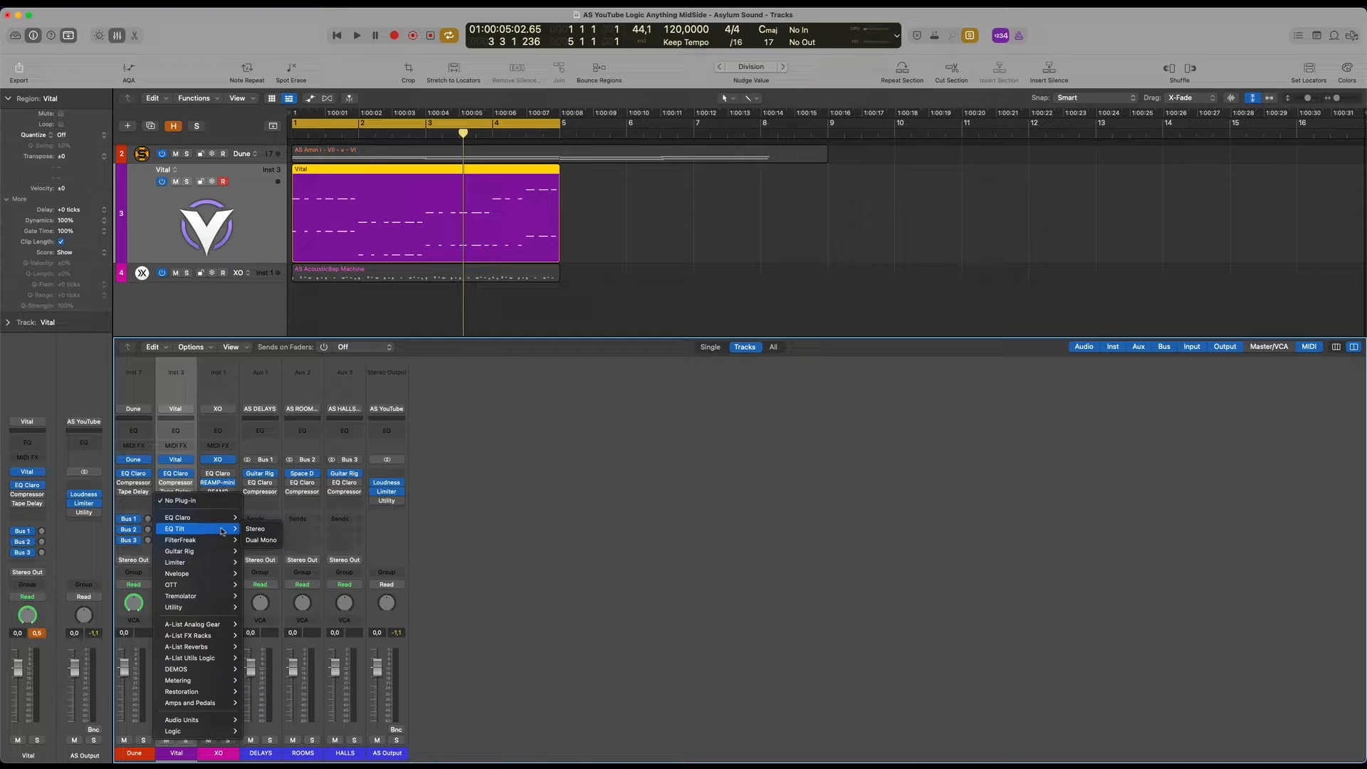
{"action": "left_click", "coordinate": [265, 541]}
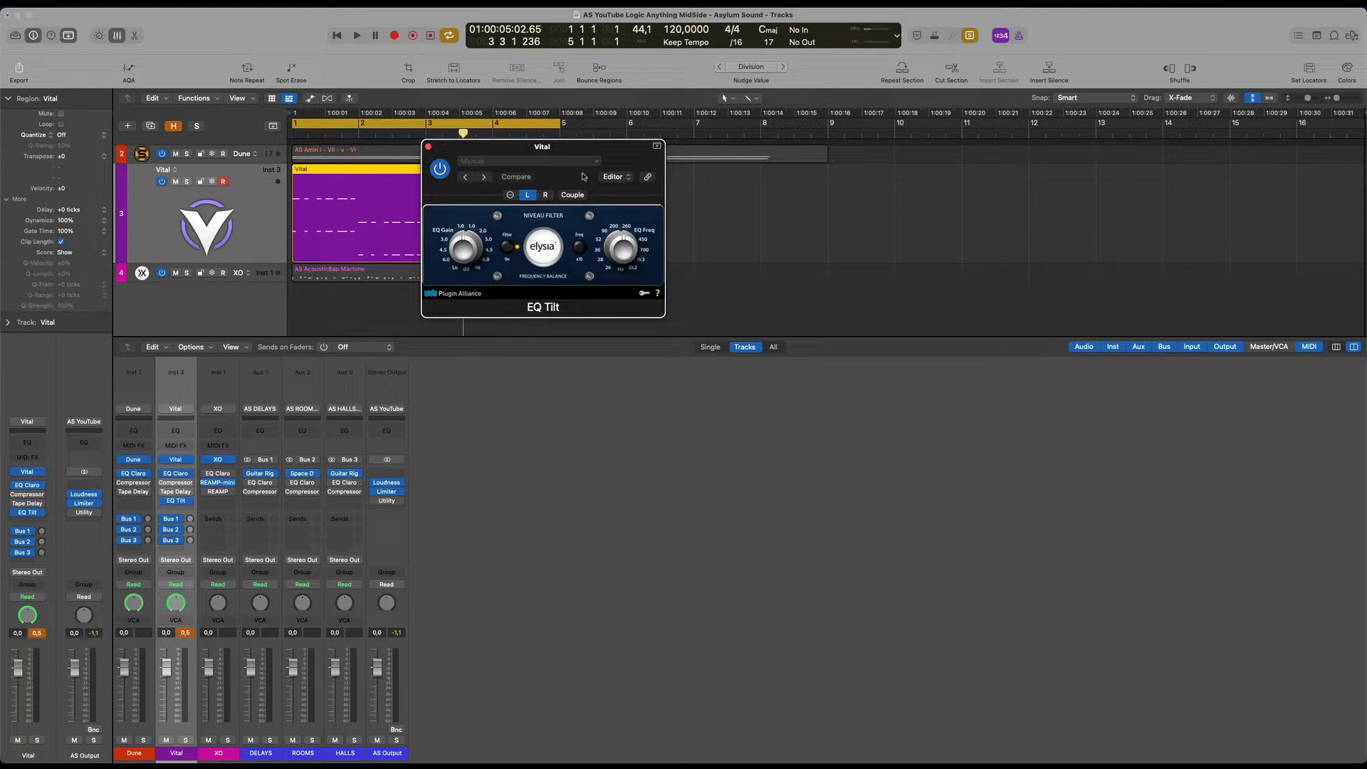
{"action": "left_click_drag", "start_coordinate": [583, 149], "coordinate": [760, 240]}
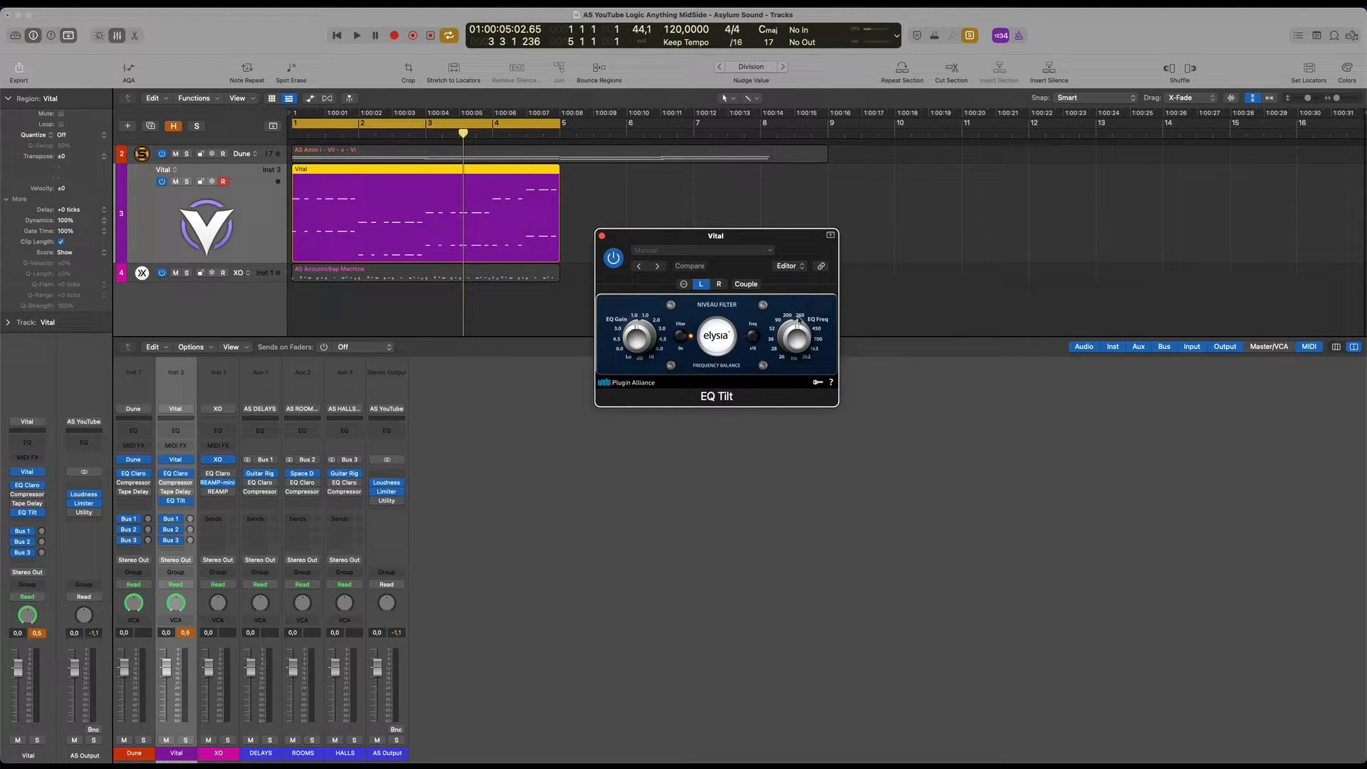
{"action": "left_click_drag", "start_coordinate": [787, 235], "coordinate": [825, 267]}
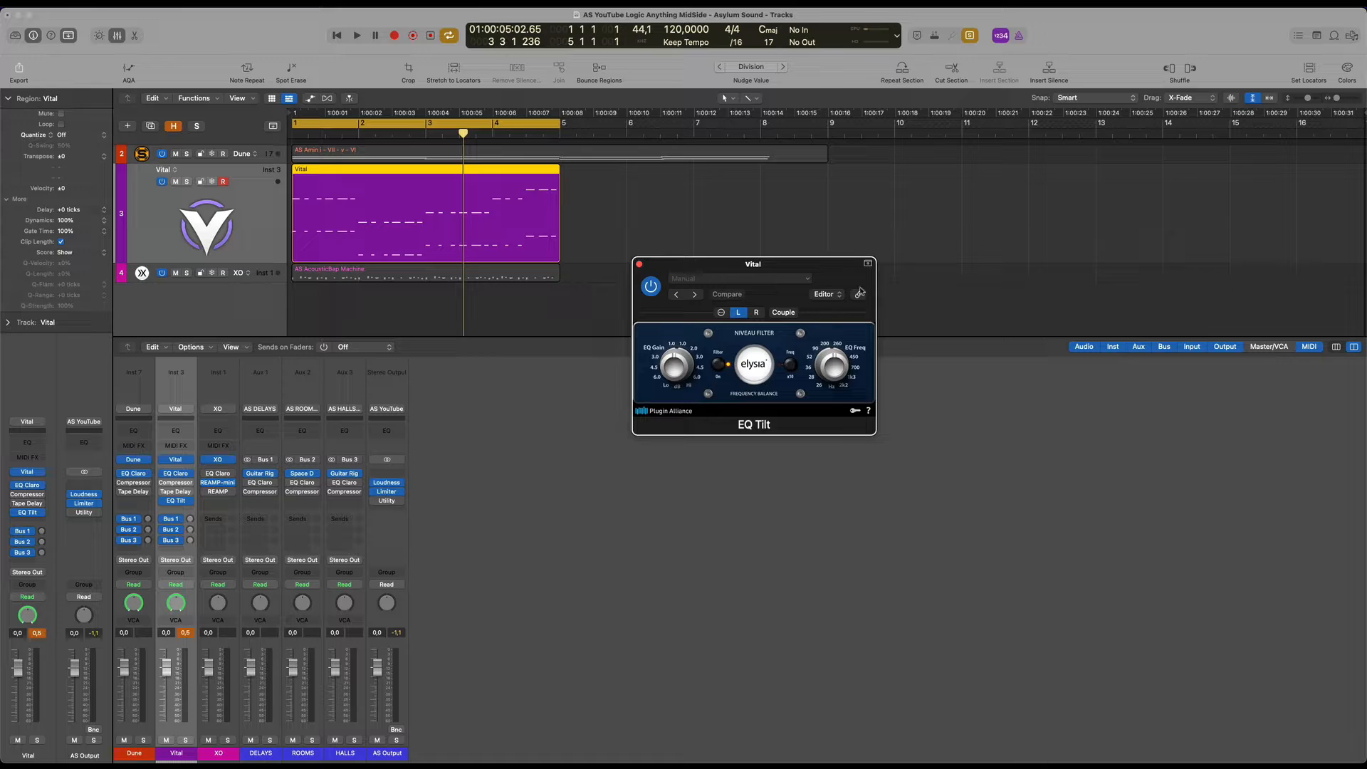
{"action": "left_click_drag", "start_coordinate": [835, 277], "coordinate": [838, 294]}
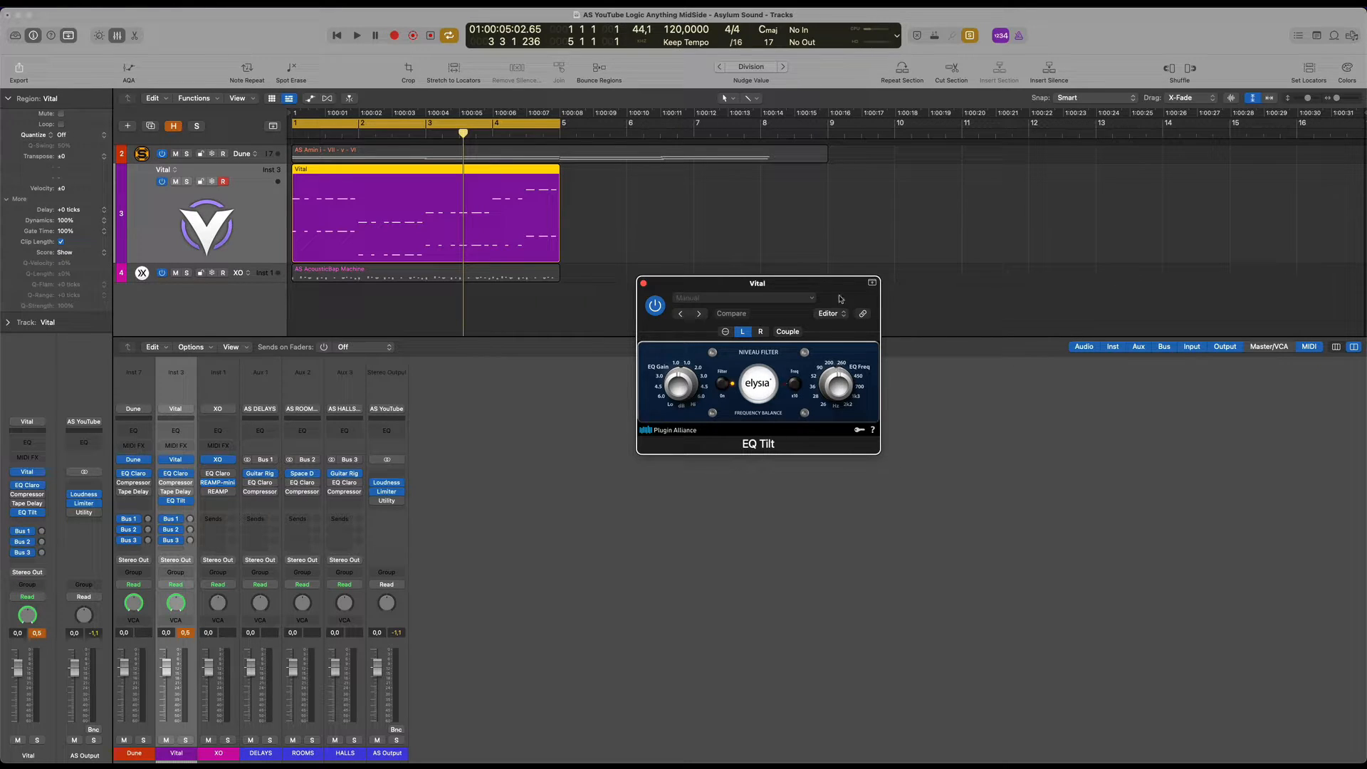
{"action": "left_click_drag", "start_coordinate": [838, 289], "coordinate": [845, 309]}
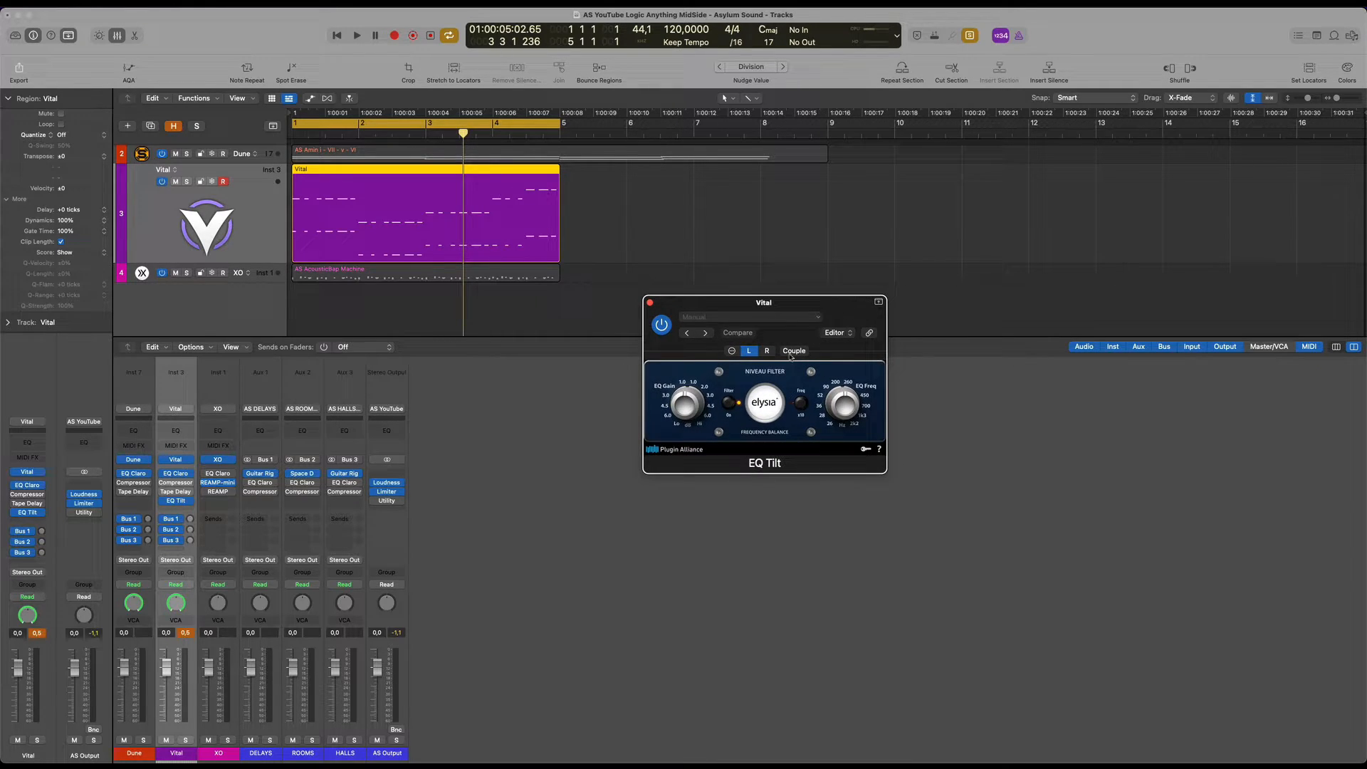
Switch the Vital channel's dual-mono EQ Tilt from Stereo to Mid/Side processing
{"action": "left_click", "coordinate": [731, 351]}
{"action": "left_click", "coordinate": [695, 474]}
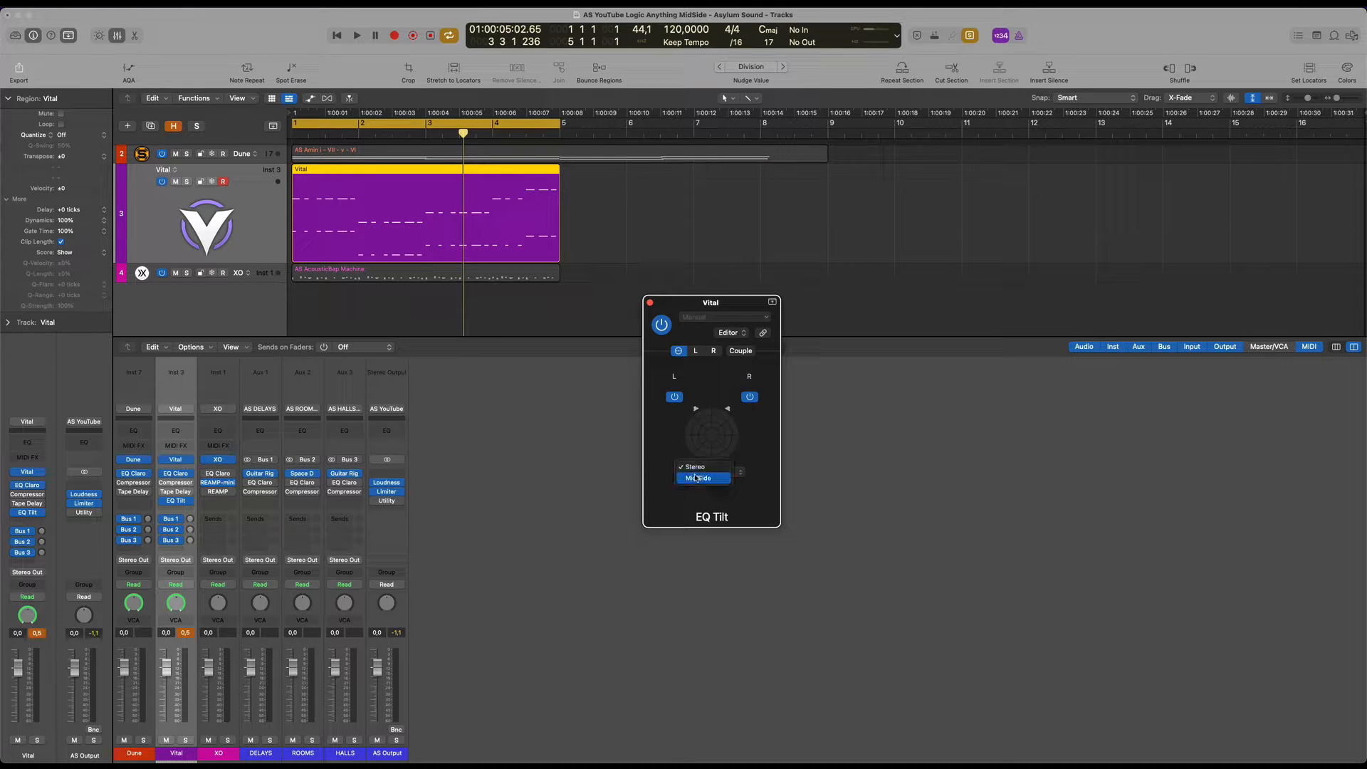
{"action": "left_click", "coordinate": [699, 479]}
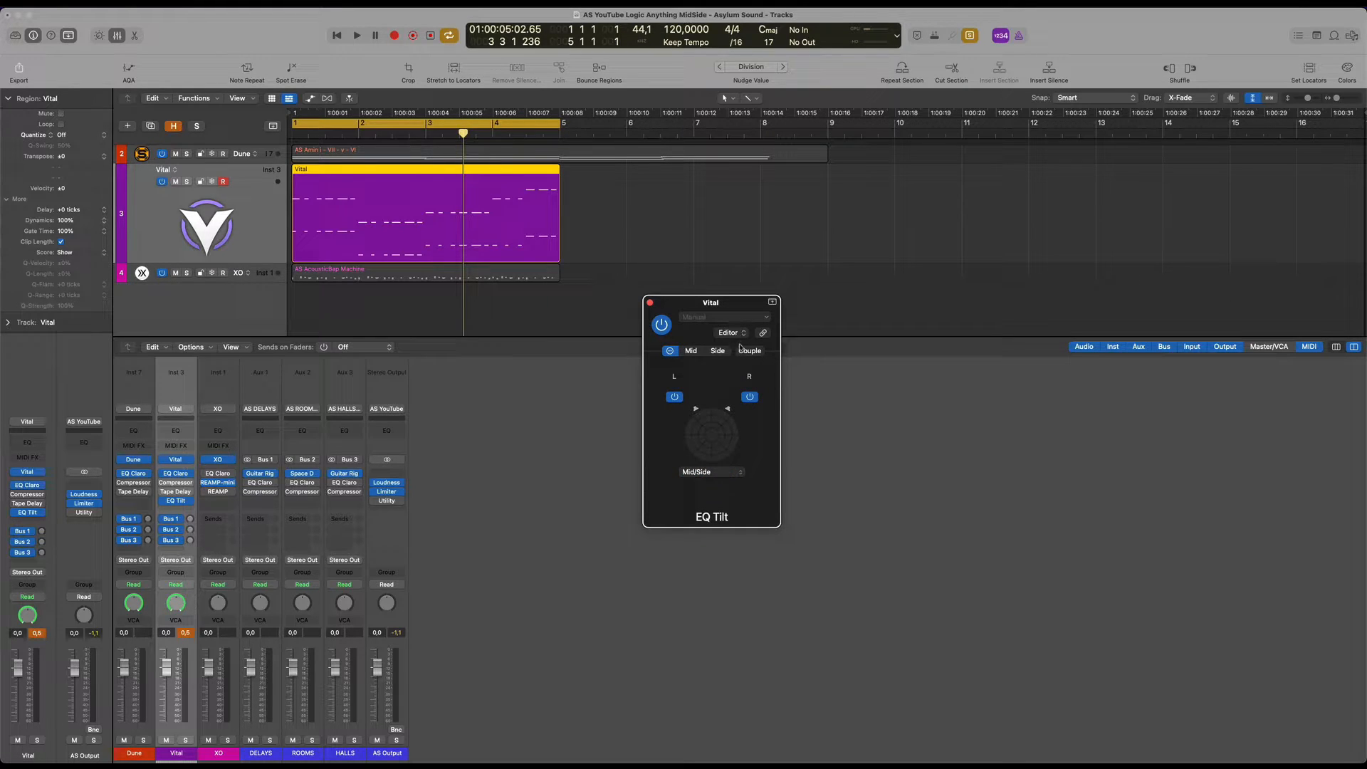
Show EQ Tilt's Mid channel and lower its EQ Gain while the Vital part plays
{"action": "left_click", "coordinate": [691, 351]}
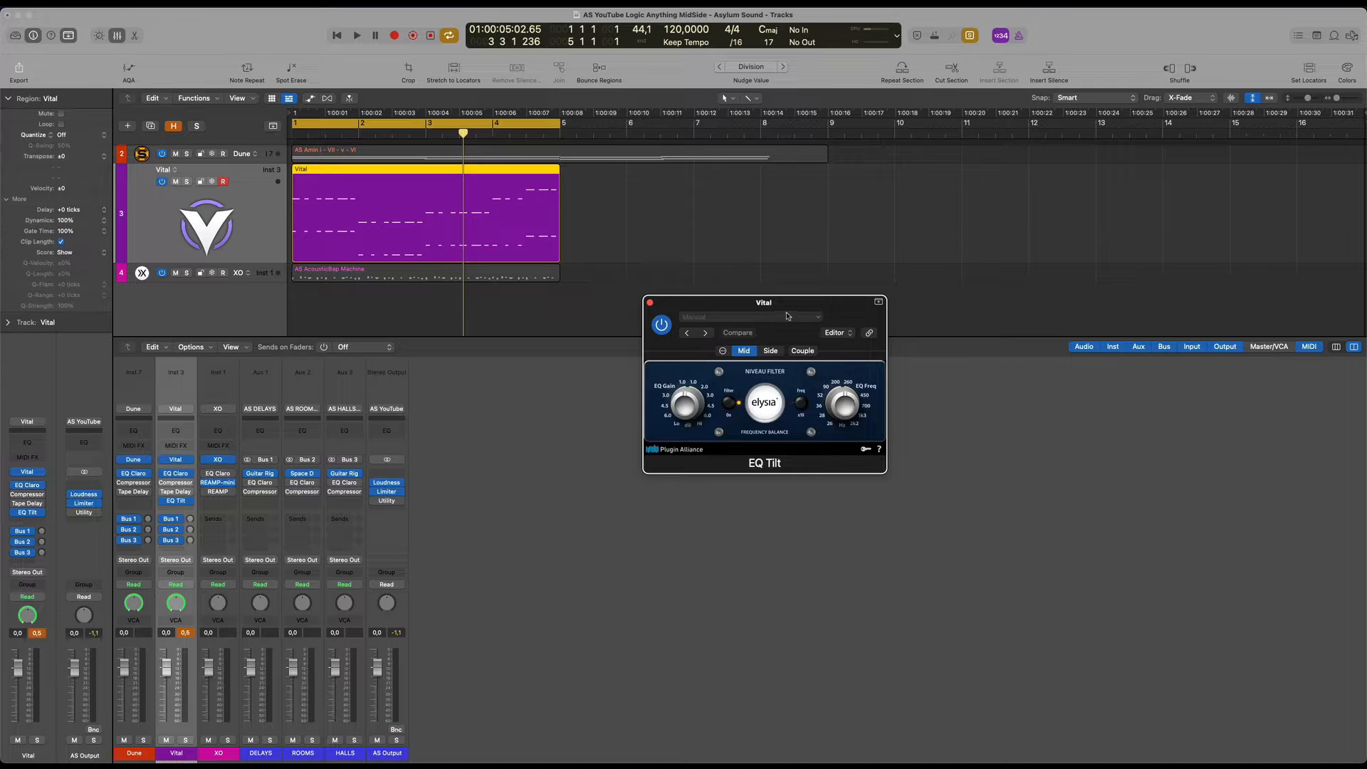
{"action": "mouse_move", "coordinate": [787, 316]}
{"action": "left_mouse_down"}
{"action": "mouse_move", "coordinate": [796, 296]}
{"action": "mouse_move", "coordinate": [805, 308]}
{"action": "left_mouse_up"}
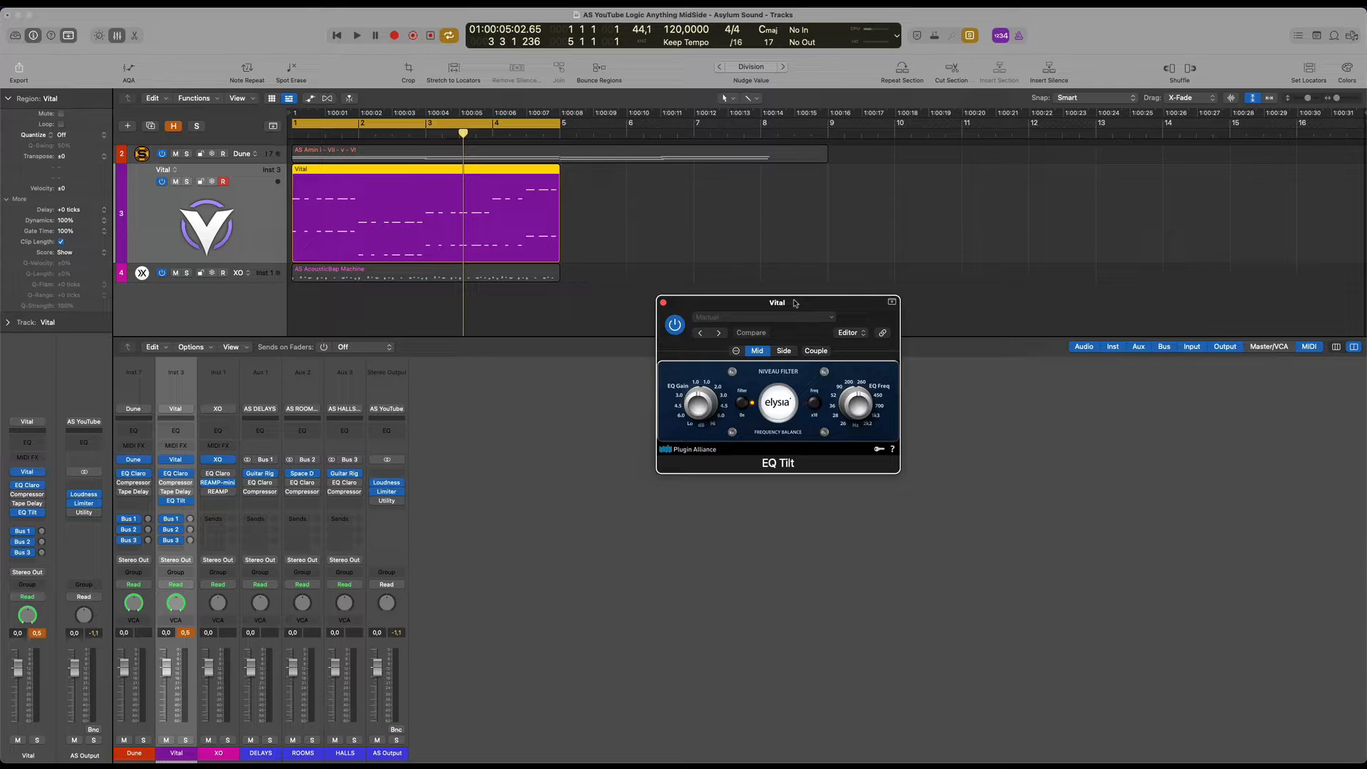
{"action": "key", "text": "space"}
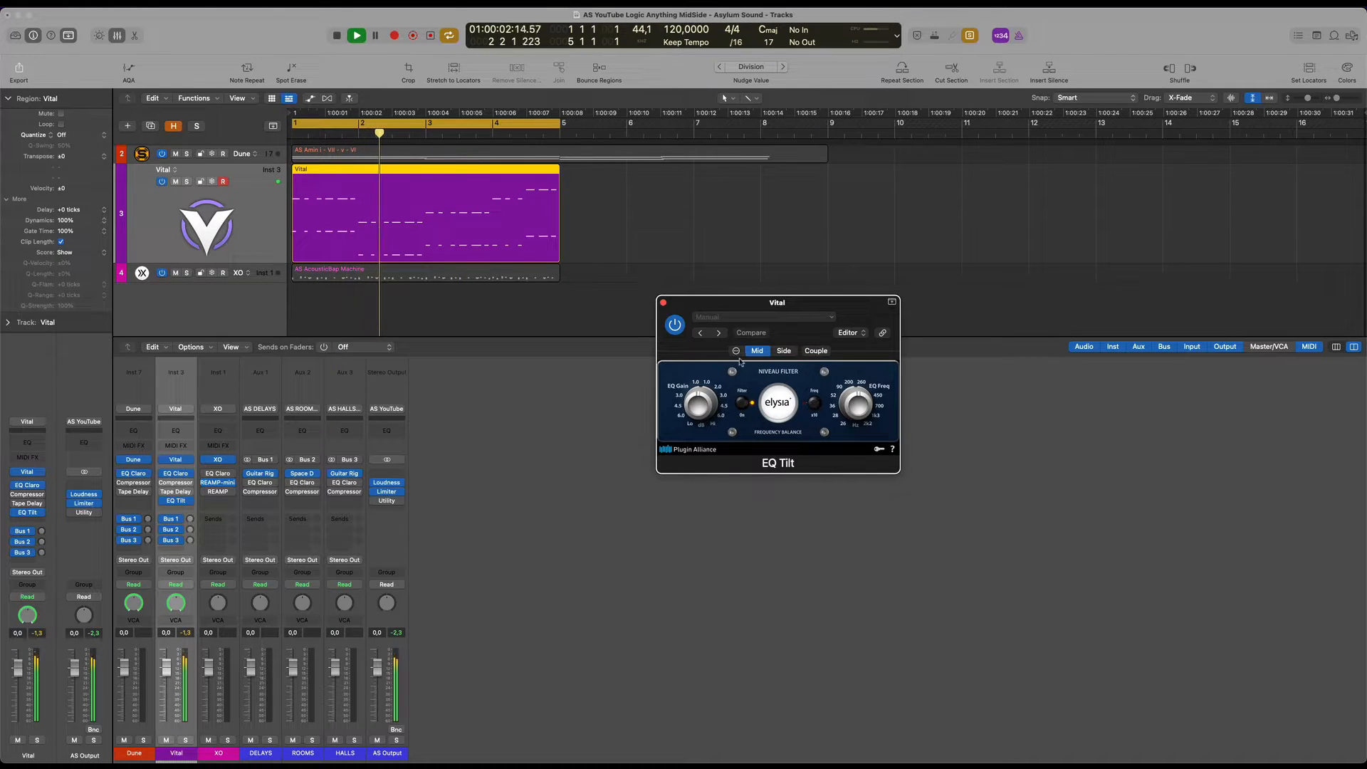
{"action": "left_click_drag", "start_coordinate": [709, 403], "coordinate": [709, 442]}
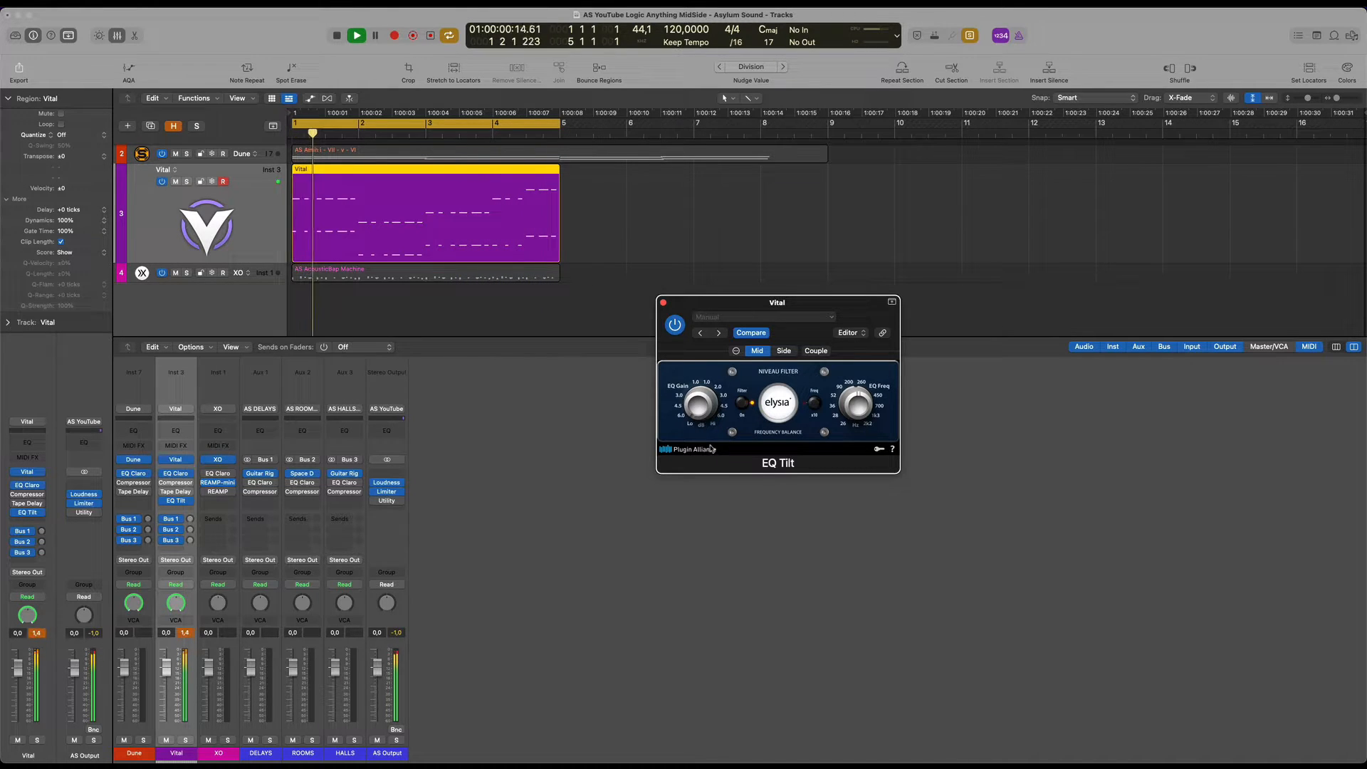
Raise the EQ Gain and slightly raise the EQ Freq of EQ Tilt's Side channel during playback
{"action": "left_click", "coordinate": [784, 351]}
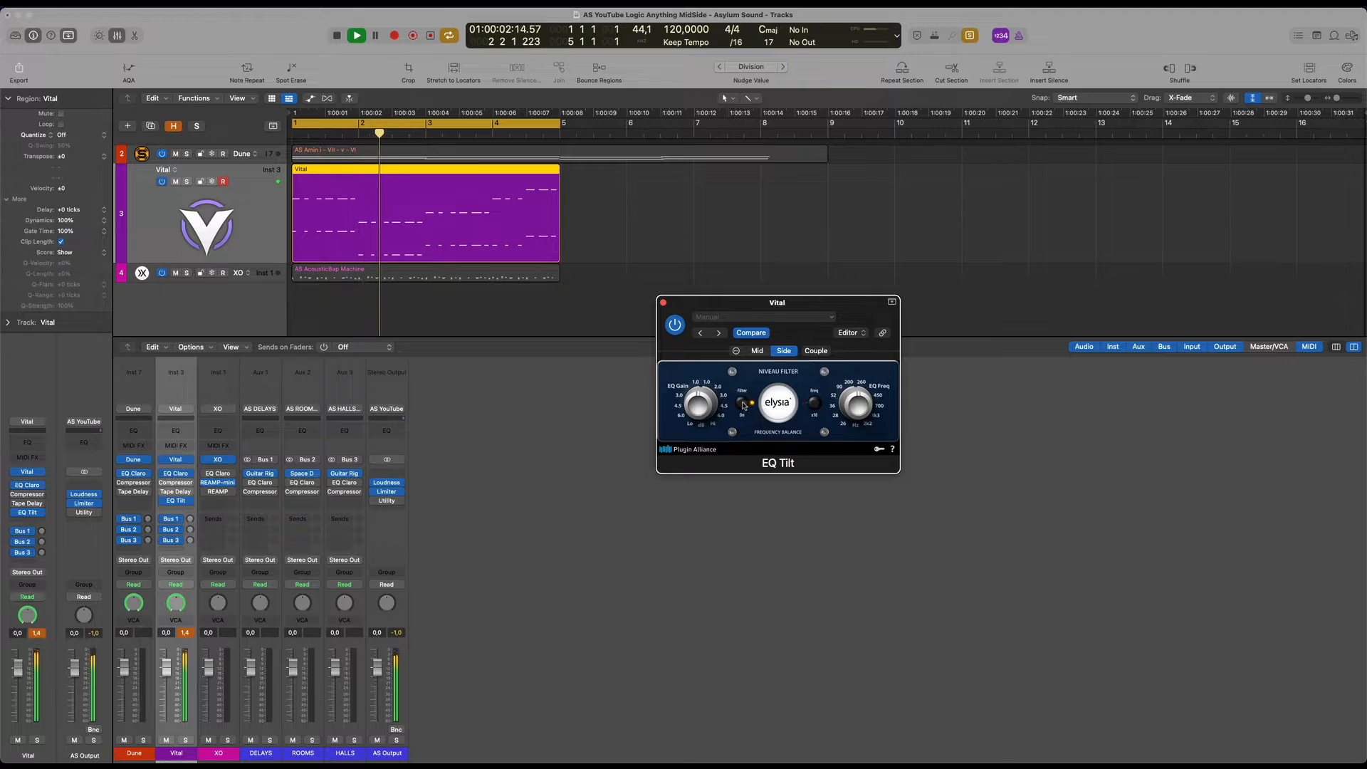
{"action": "mouse_move", "coordinate": [716, 406]}
{"action": "left_click_drag", "start_coordinate": [716, 406], "coordinate": [722, 392]}
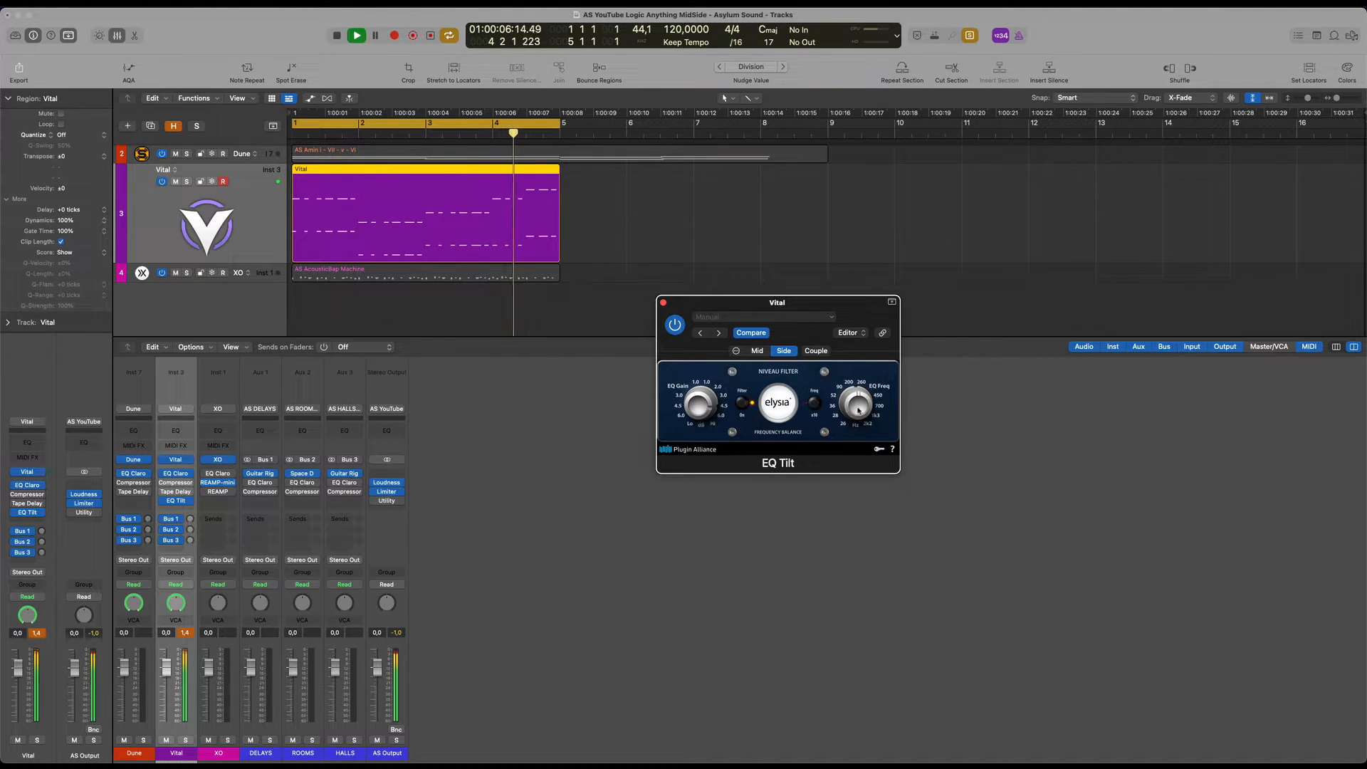
{"action": "left_click_drag", "start_coordinate": [859, 401], "coordinate": [862, 393]}
{"action": "left_click_drag", "start_coordinate": [837, 305], "coordinate": [822, 295]}
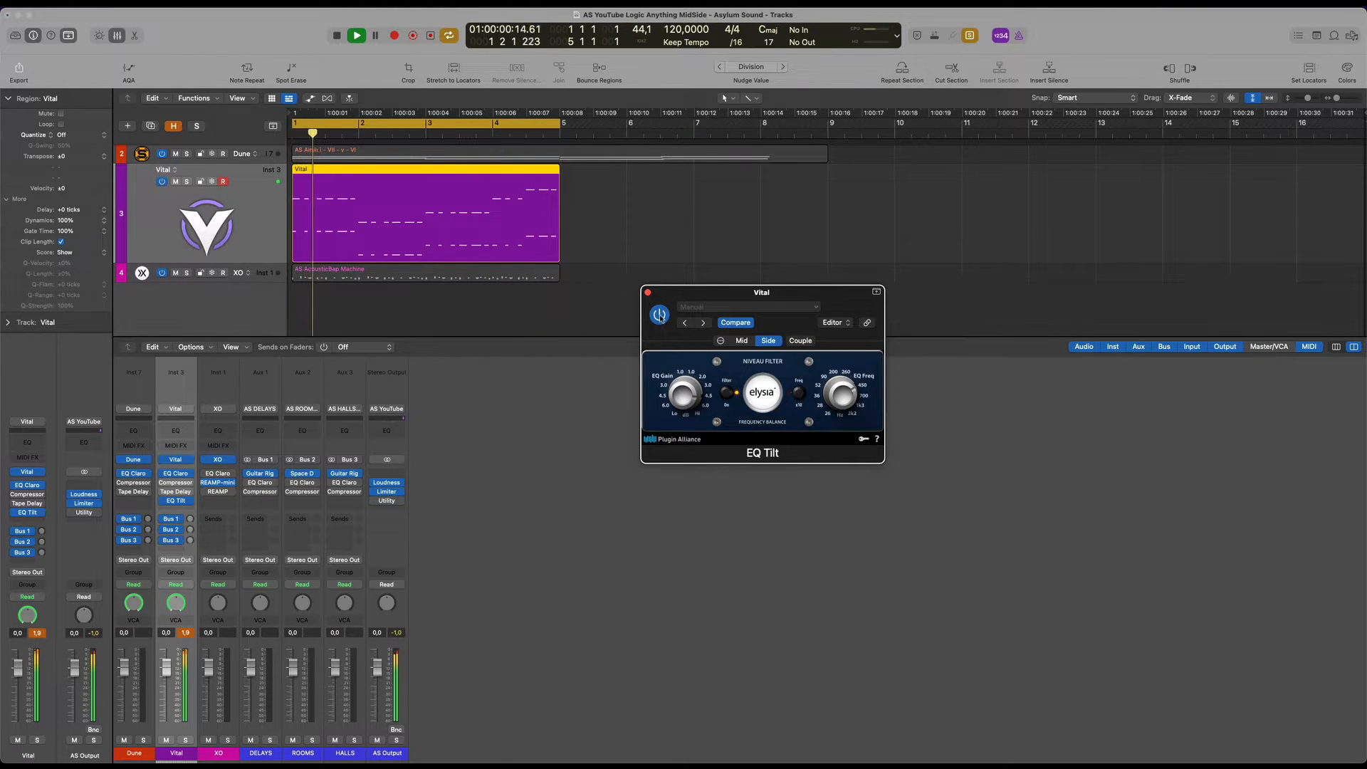
Play the Vital part with EQ Tilt bypassed and again with it active to compare the Mid/Side tilt
{"action": "key", "text": "space"}
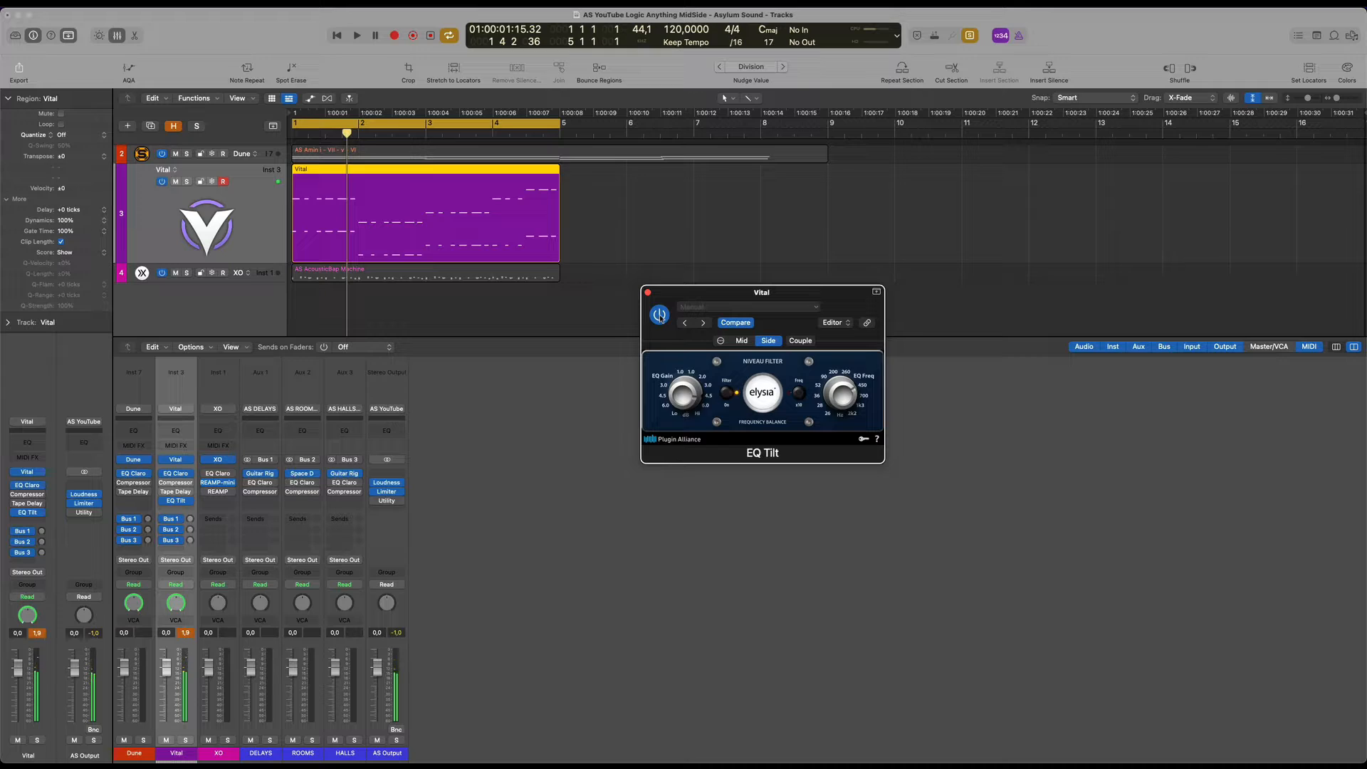
{"action": "left_click", "coordinate": [660, 315]}
{"action": "key", "text": "space"}
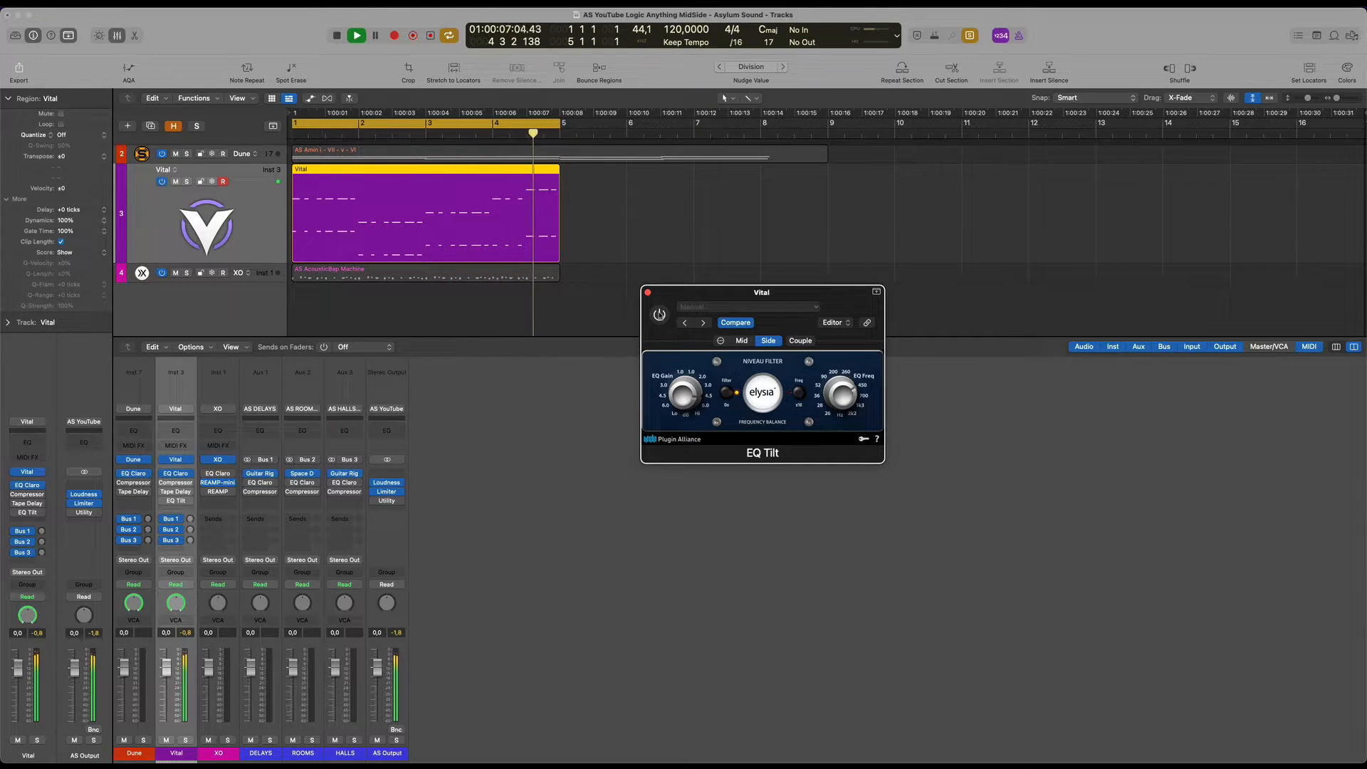
{"action": "key", "text": "space"}
{"action": "left_click", "coordinate": [659, 314]}
{"action": "key", "text": "space"}
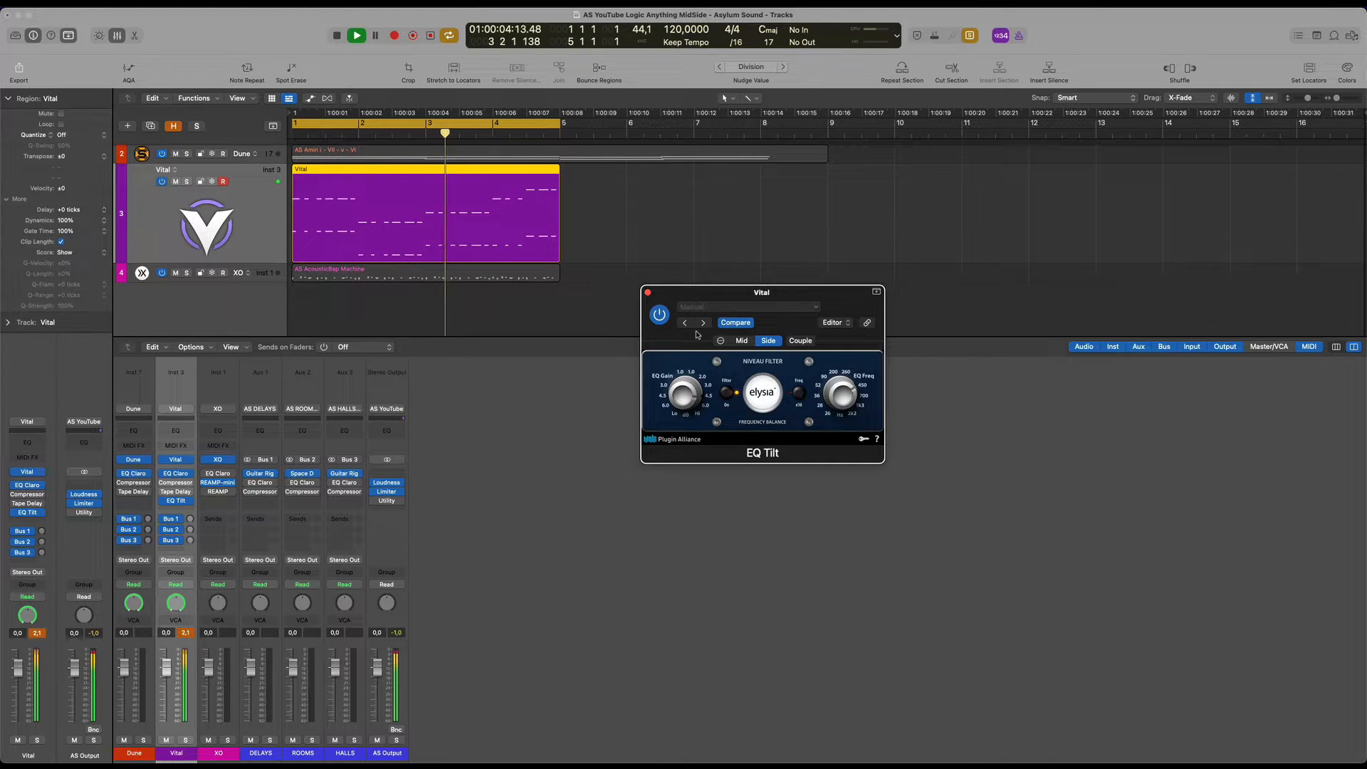
{"action": "key", "text": "space"}
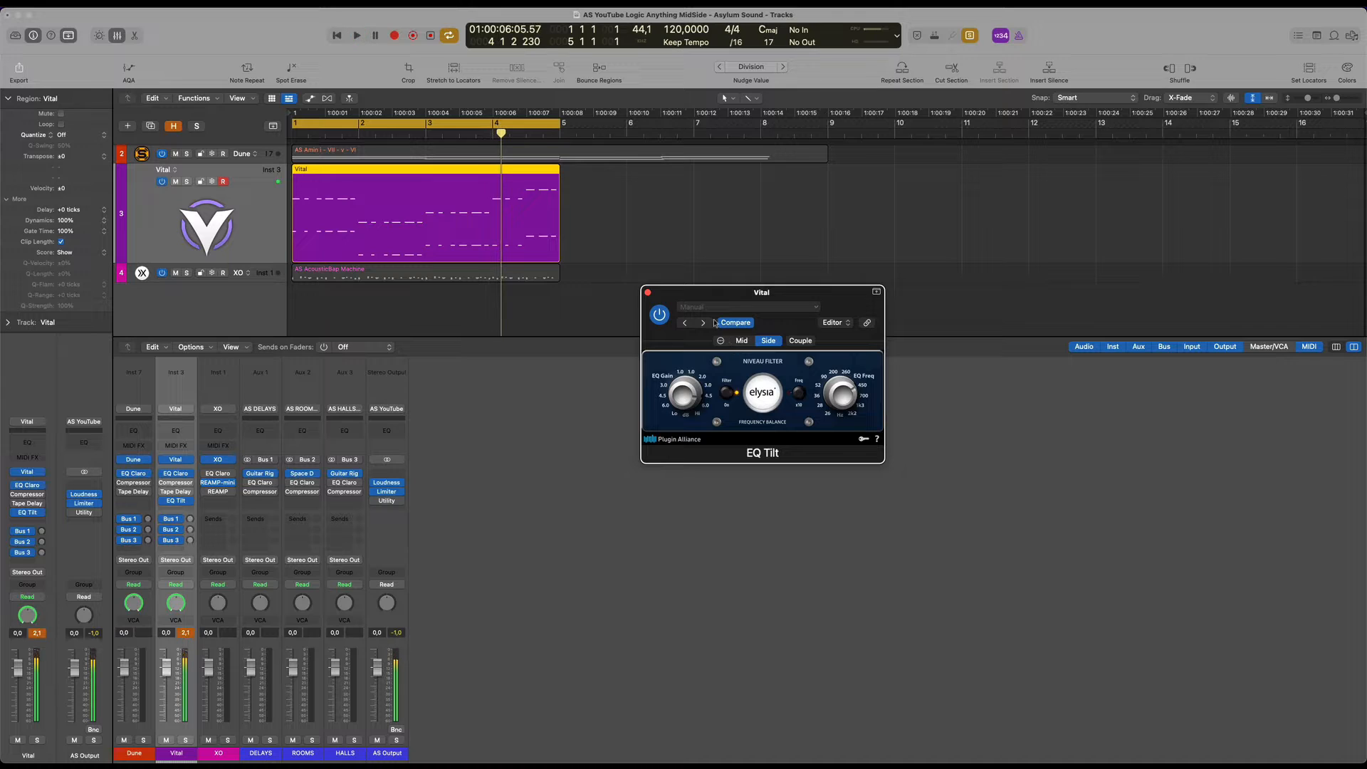
Close the dual-mono EQ Tilt and insert a second EQ Tilt in Stereo mode in the Vital channel's next free slot
{"action": "left_click", "coordinate": [648, 293]}
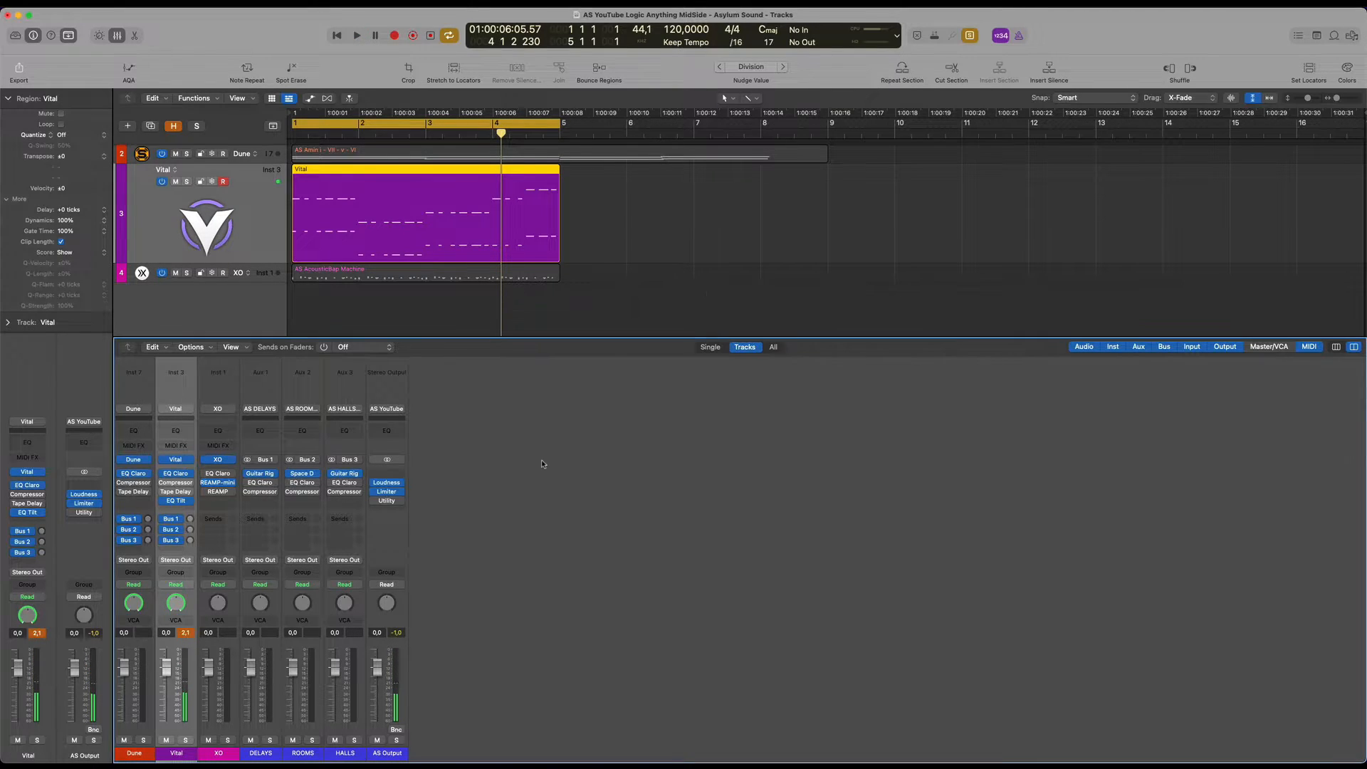
{"action": "left_click", "coordinate": [178, 508]}
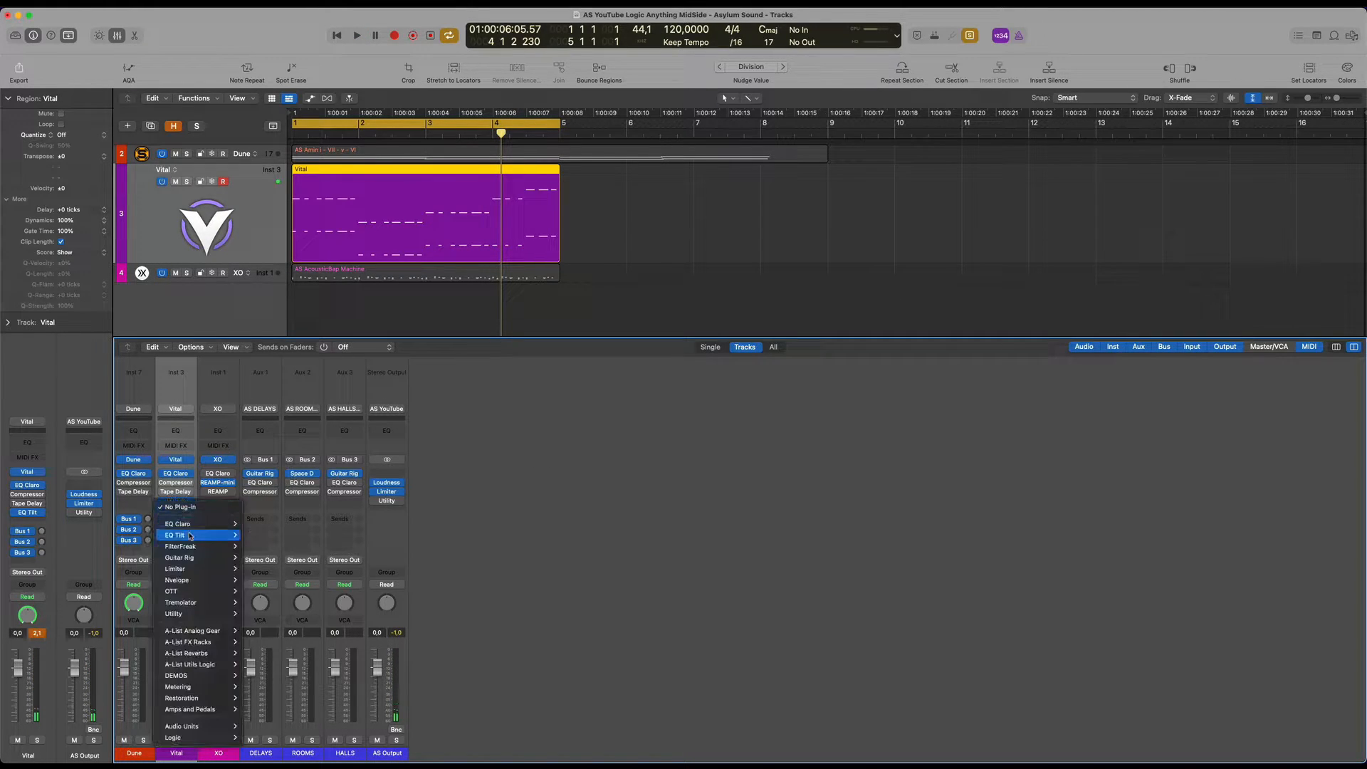
{"action": "mouse_move", "coordinate": [228, 534]}
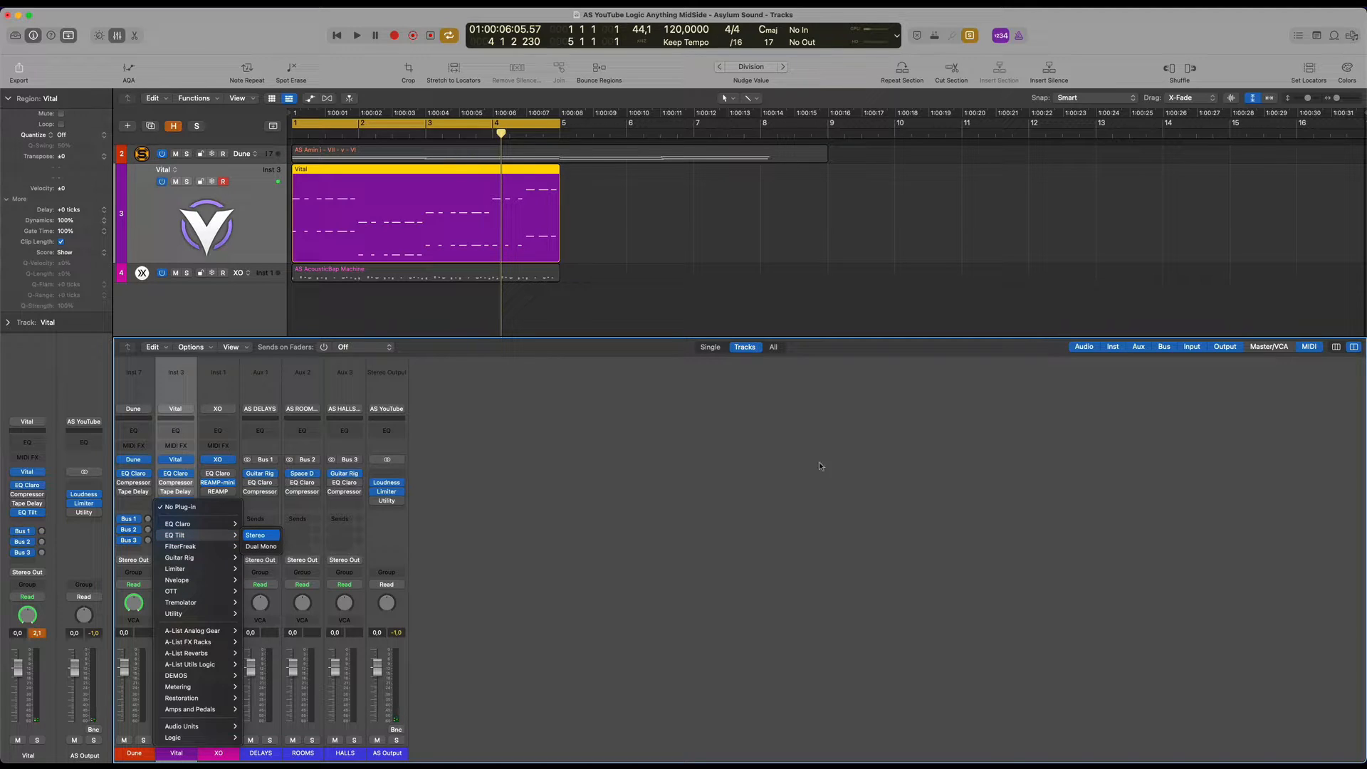
{"action": "key", "text": "Return"}
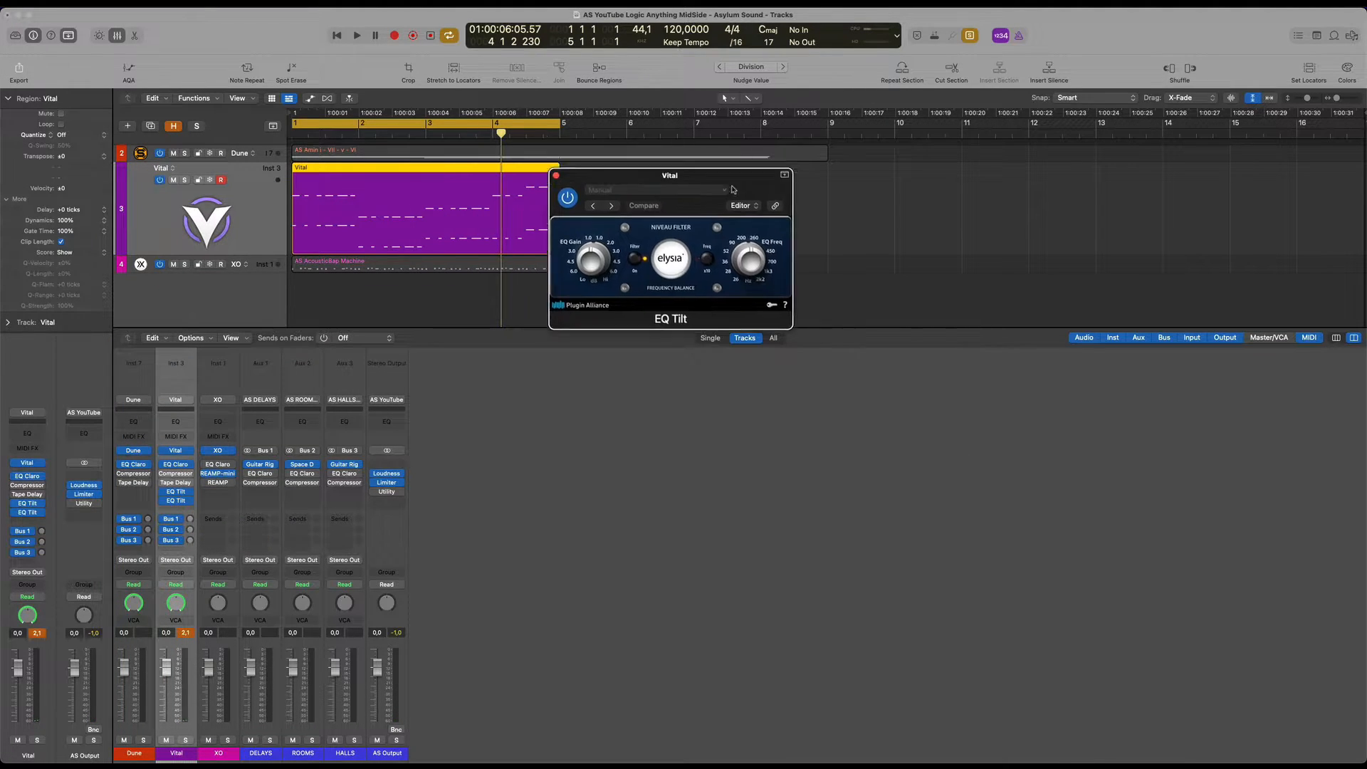
{"action": "left_click_drag", "start_coordinate": [664, 180], "coordinate": [800, 404]}
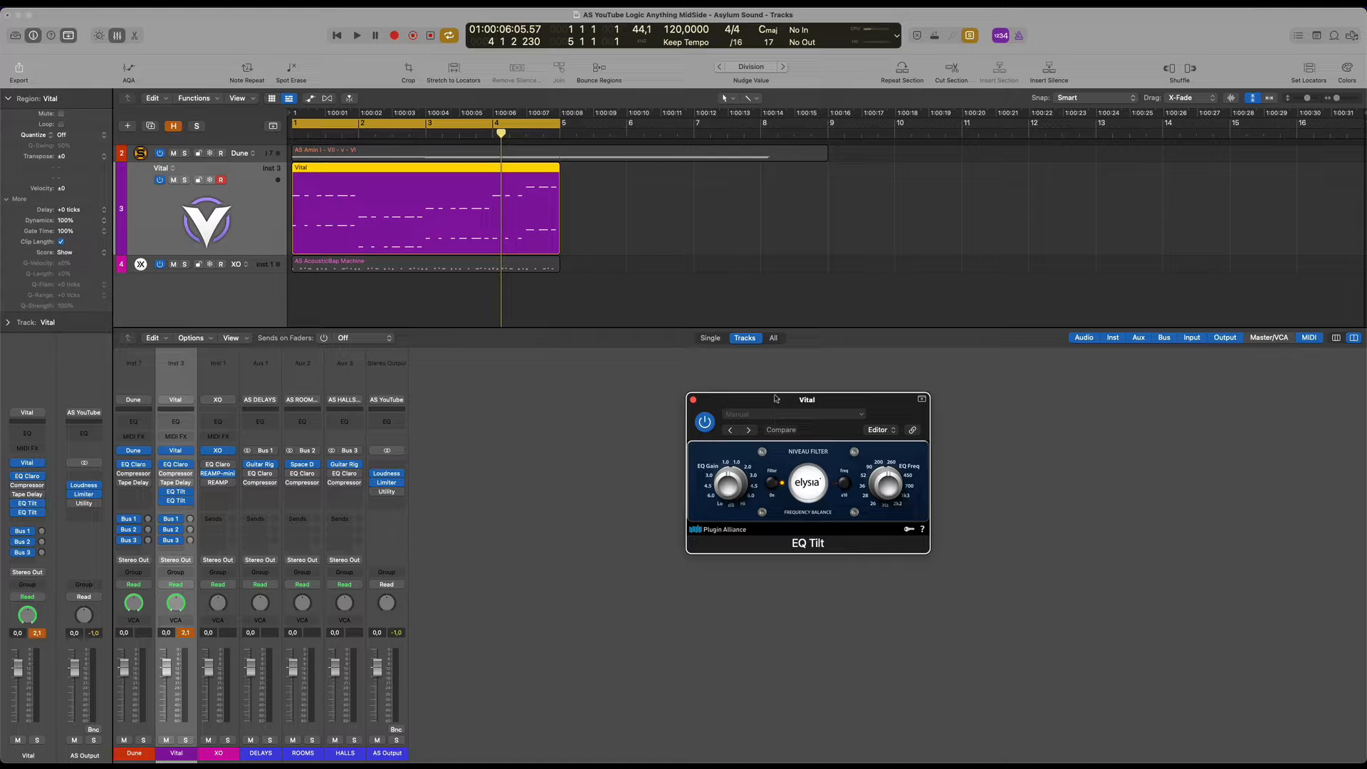
{"action": "left_click_drag", "start_coordinate": [769, 402], "coordinate": [754, 393]}
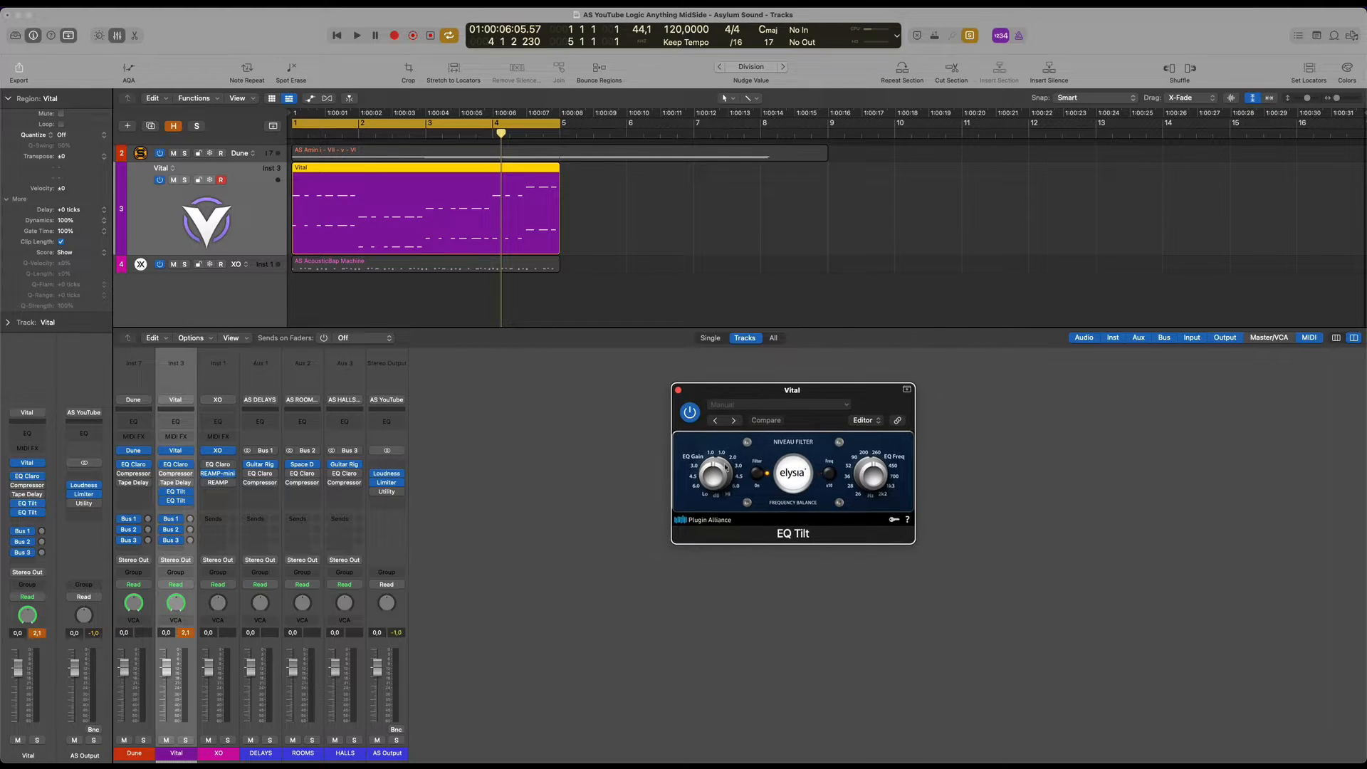
Slightly lower the EQ Gain of the stereo EQ Tilt and play the Vital part through it
{"action": "left_click_drag", "start_coordinate": [726, 470], "coordinate": [727, 479]}
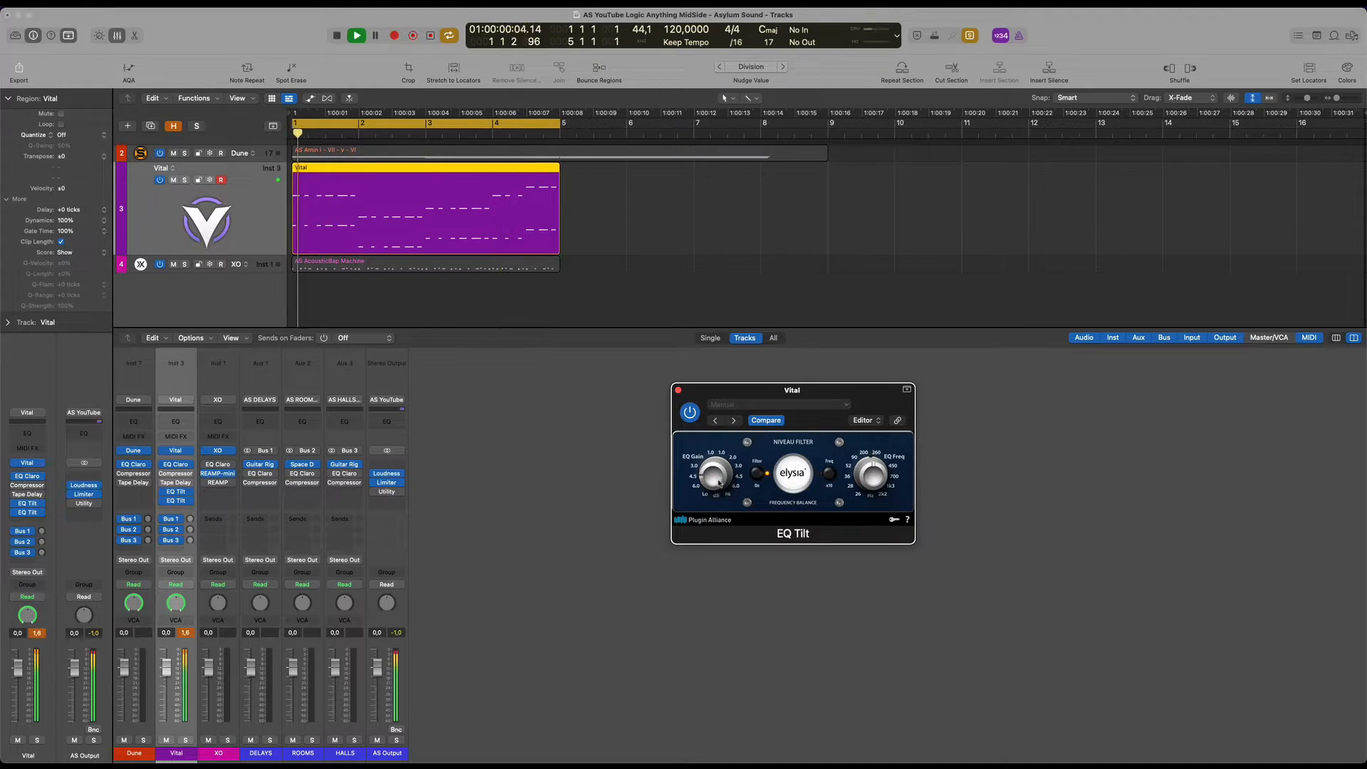
{"action": "key", "text": "space"}
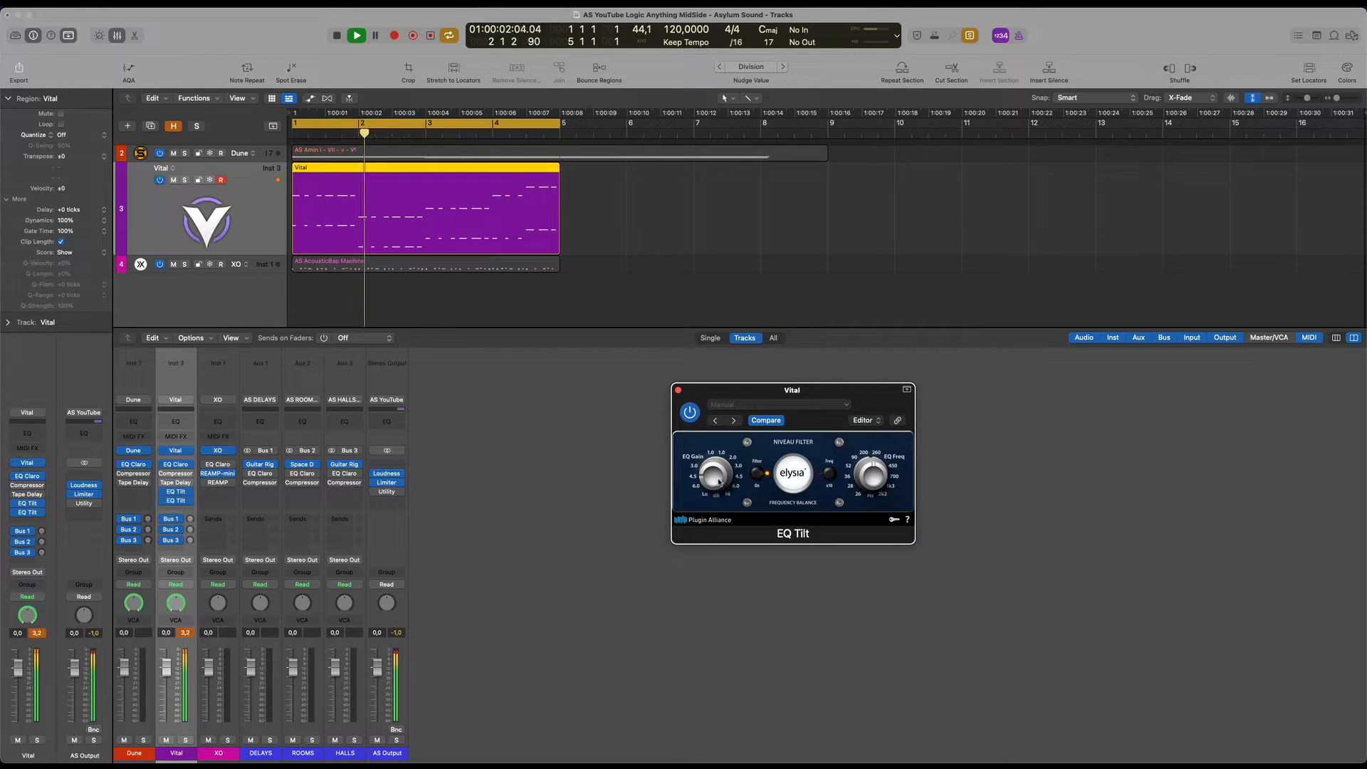
{"action": "key", "text": "space"}
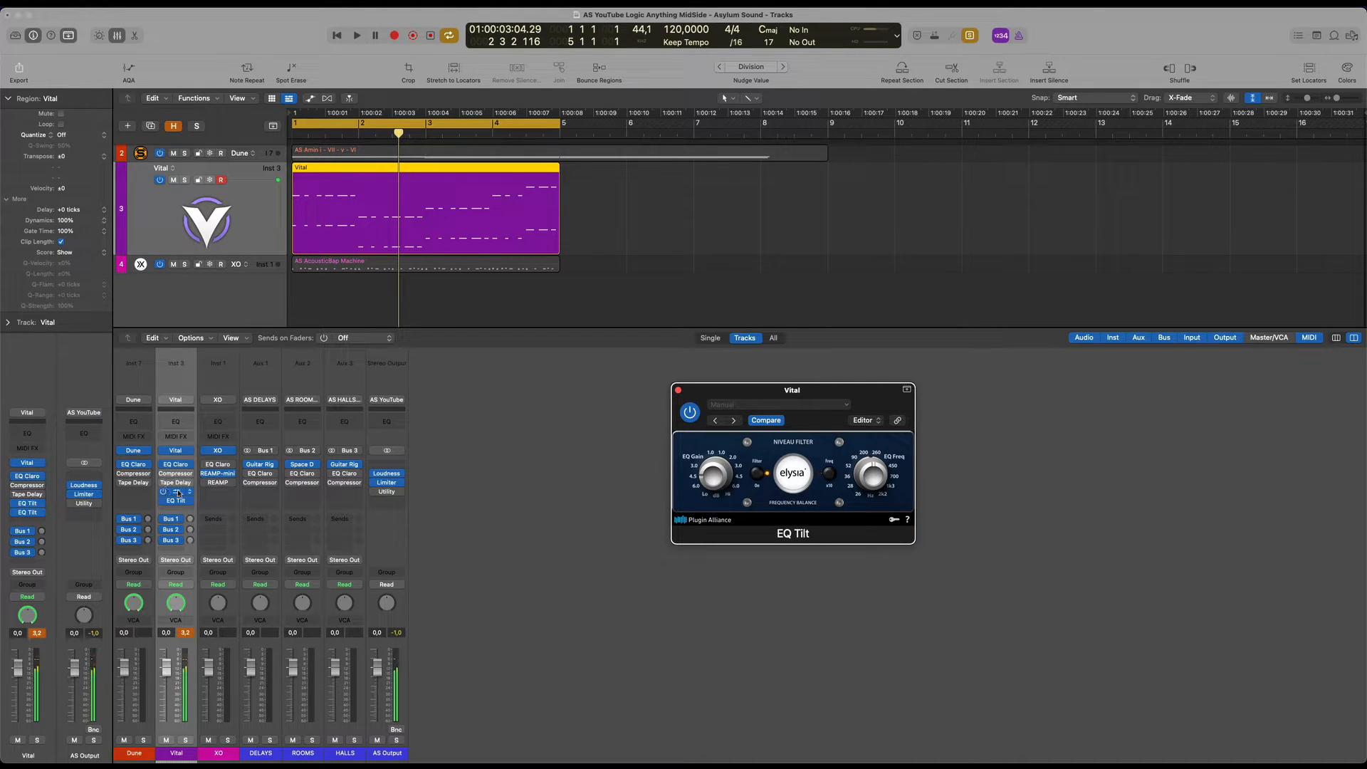
Play the Vital part with both EQ Tilts bypassed, and switch the stereo one back on during playback to compare
{"action": "left_click", "coordinate": [178, 493]}
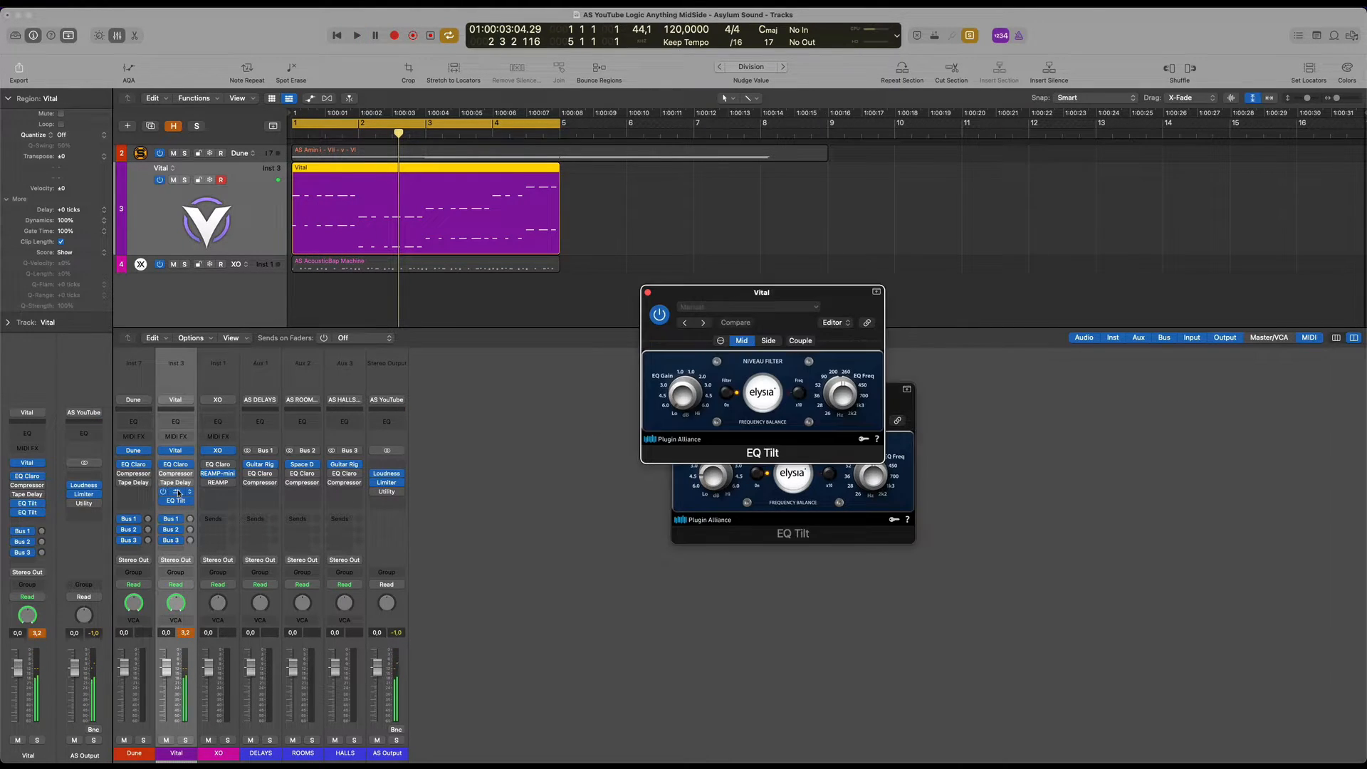
{"action": "left_click", "coordinate": [648, 292]}
{"action": "left_click", "coordinate": [690, 413]}
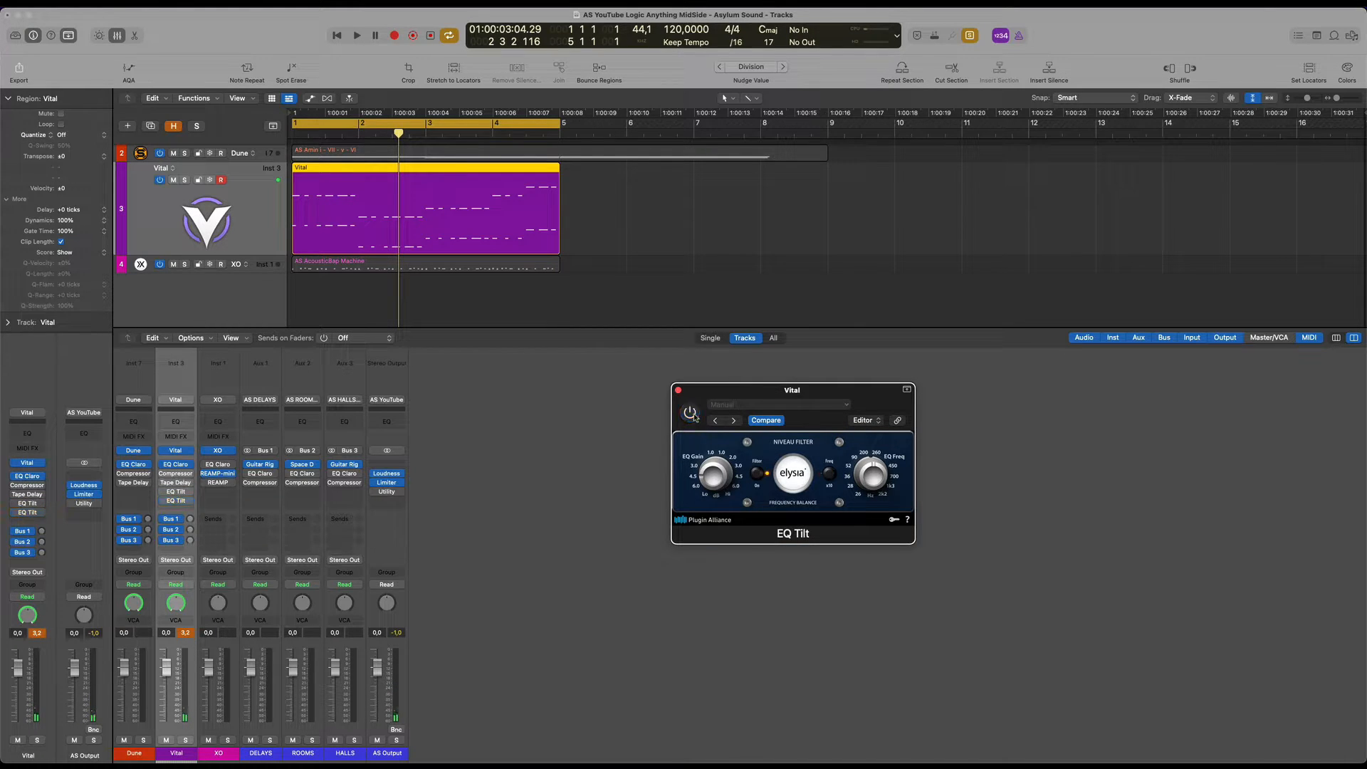
{"action": "key", "text": "space"}
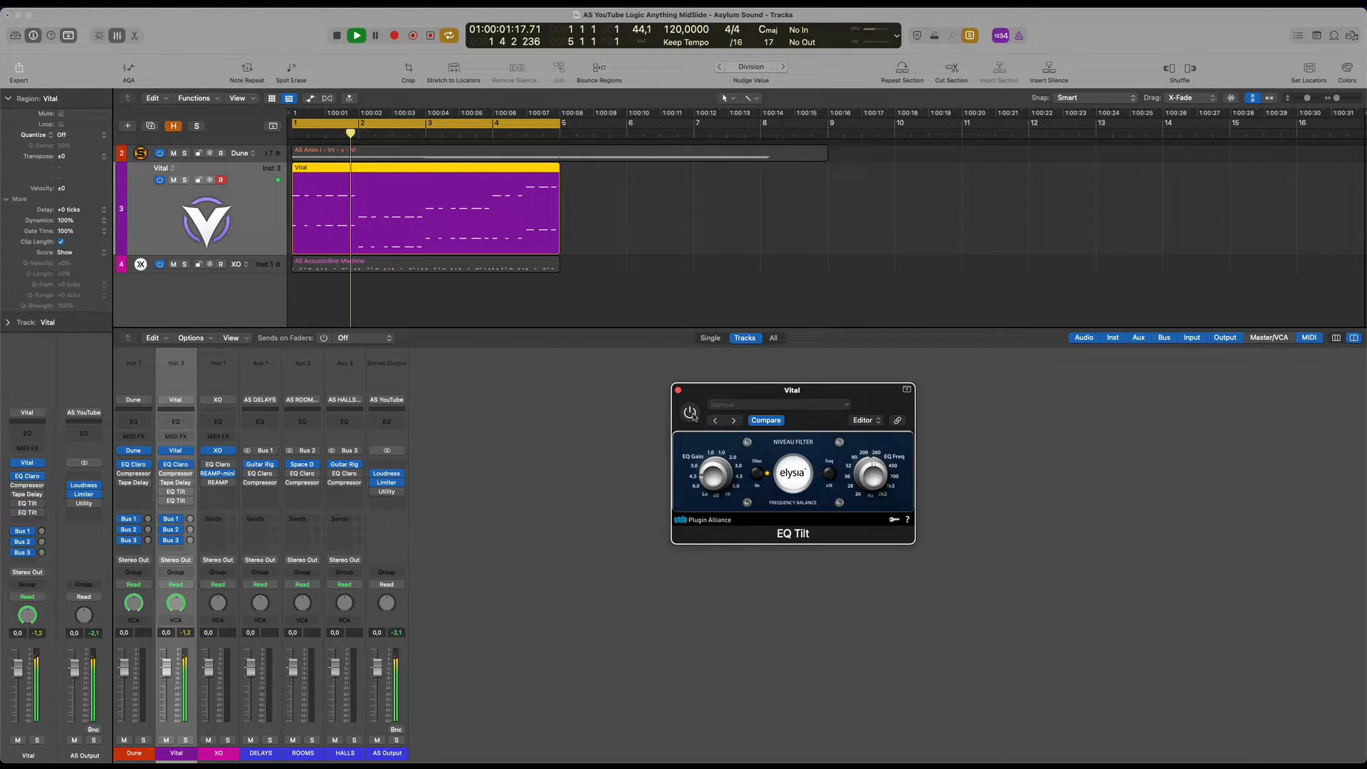
{"action": "left_click", "coordinate": [690, 412]}
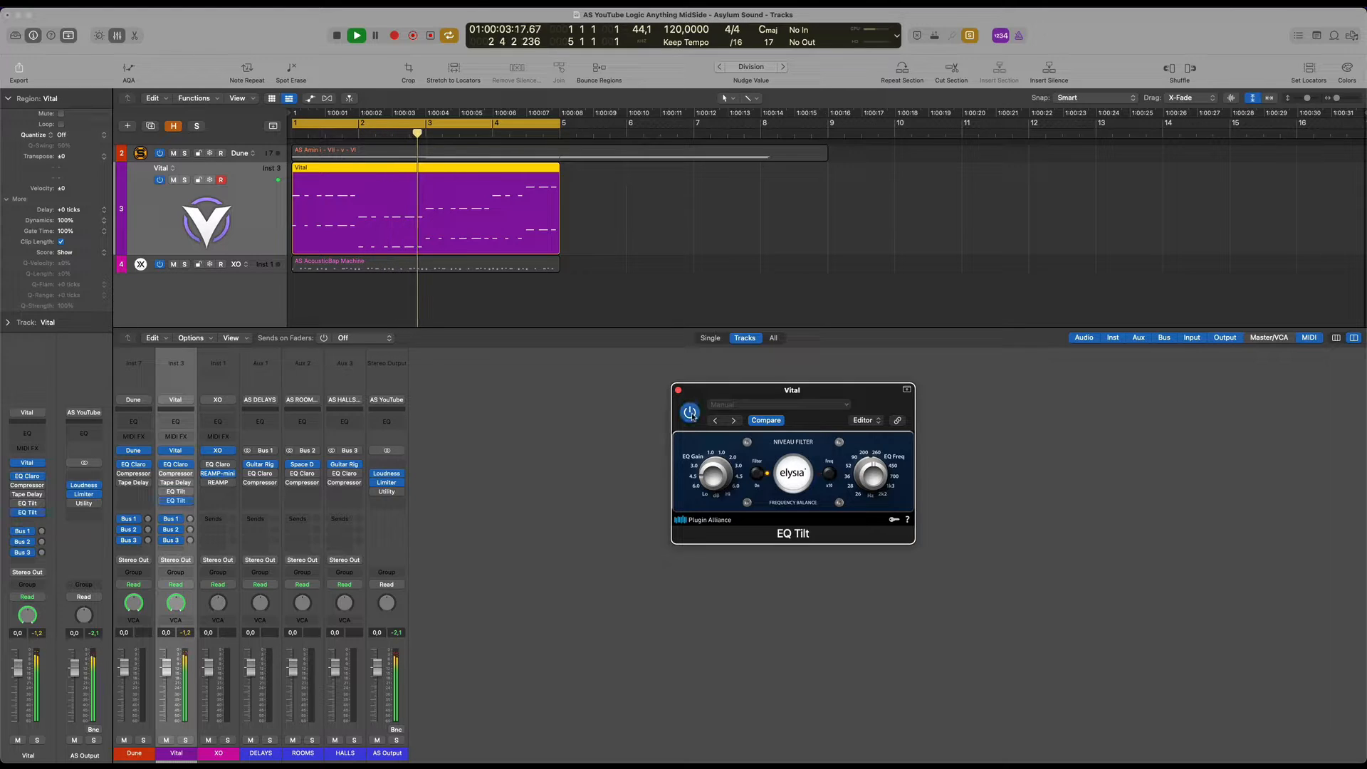
{"action": "mouse_move", "coordinate": [713, 467]}
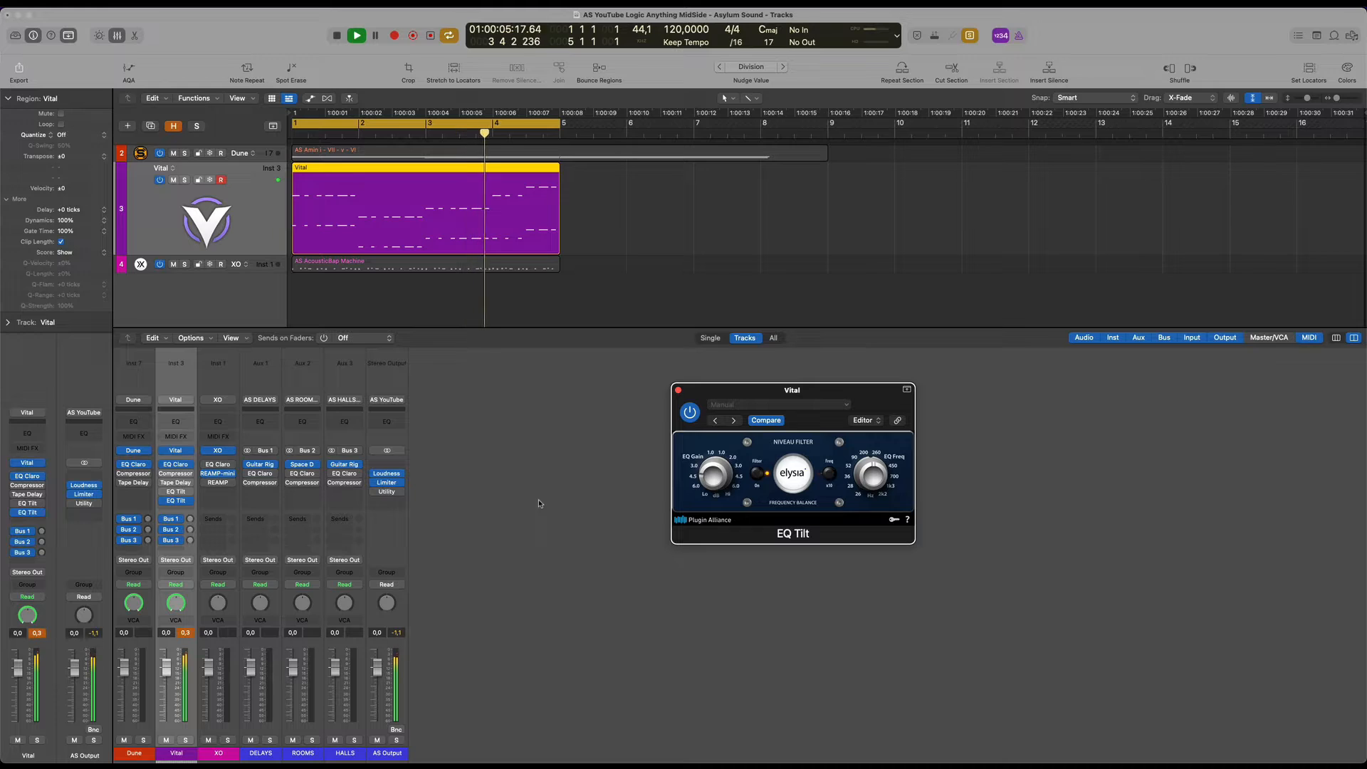
{"action": "key", "text": "space"}
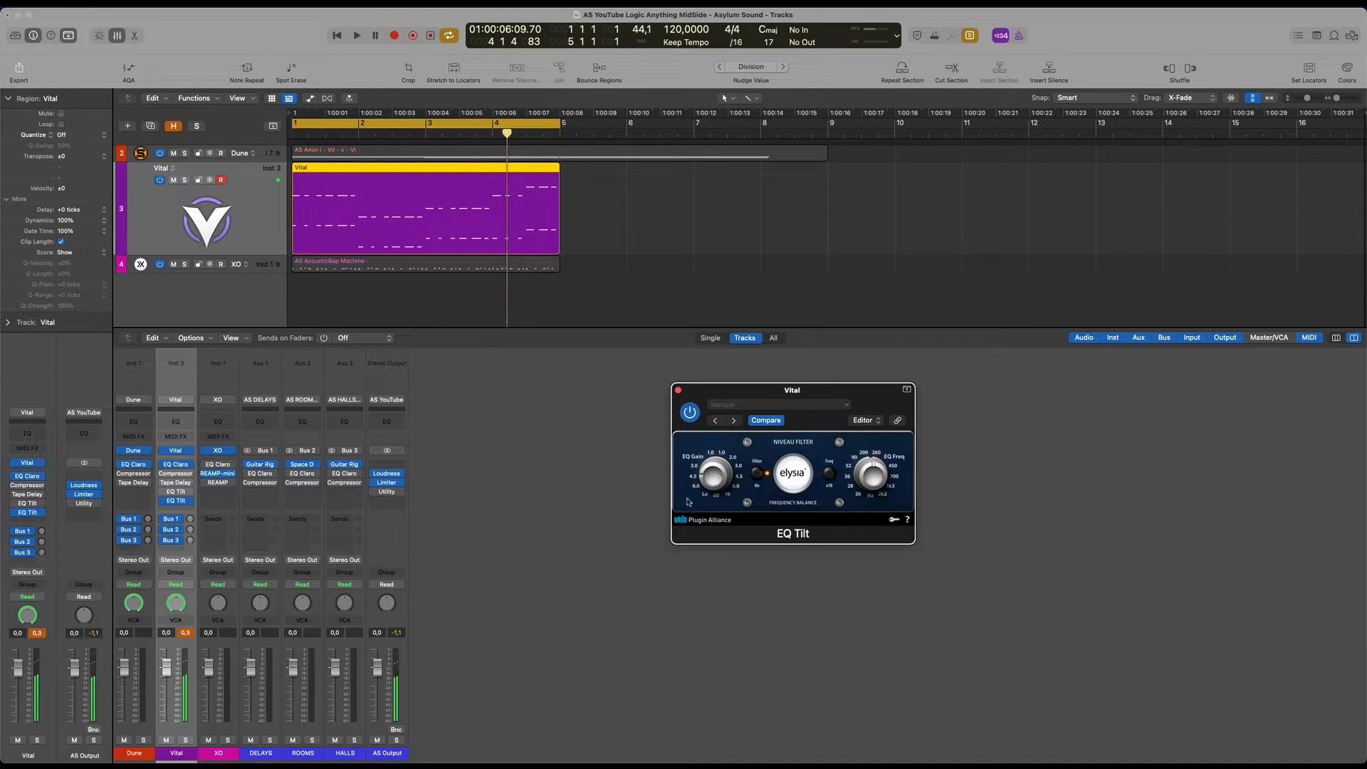
Bypass the stereo EQ Tilt, play the Vital part through only the dual-mono one, and close both plug-in windows
{"action": "left_click", "coordinate": [164, 502]}
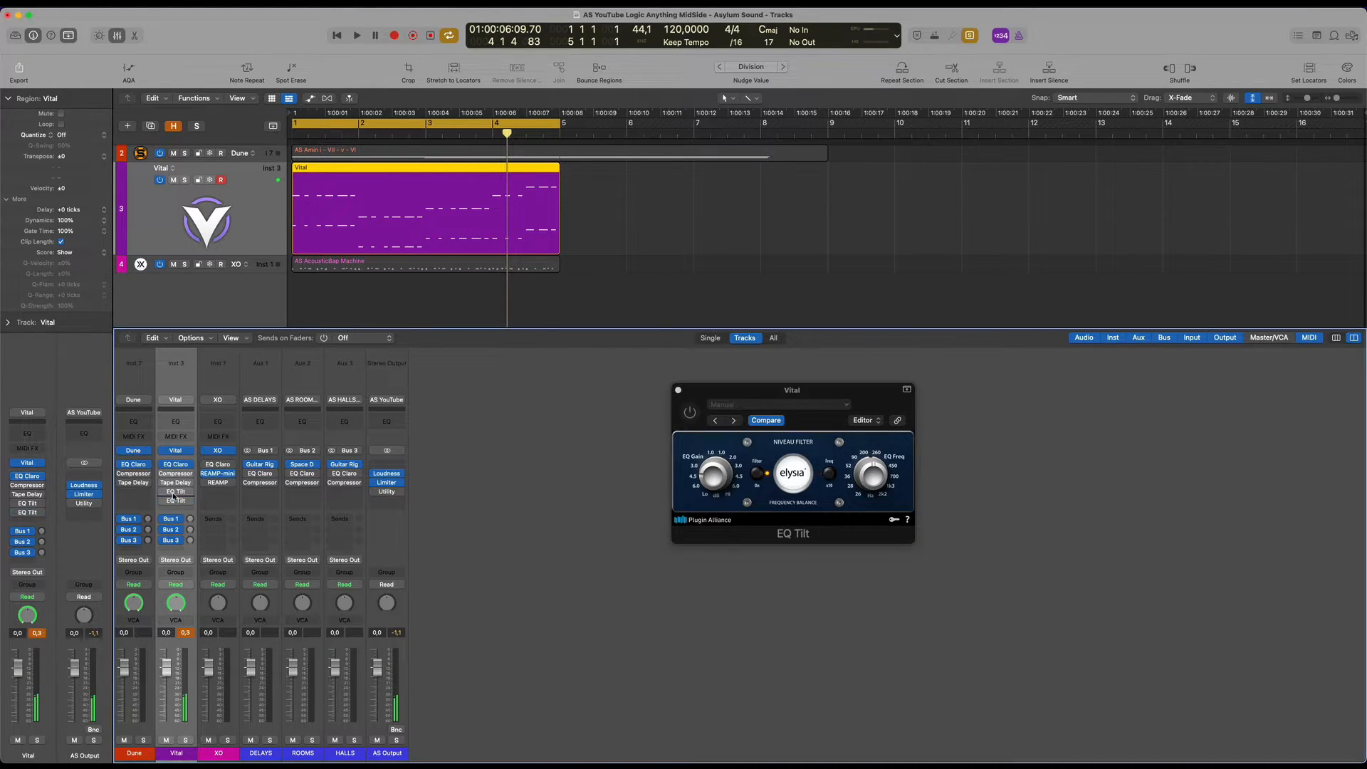
{"action": "left_click", "coordinate": [184, 493]}
{"action": "left_click", "coordinate": [173, 492]}
{"action": "left_click", "coordinate": [171, 493]}
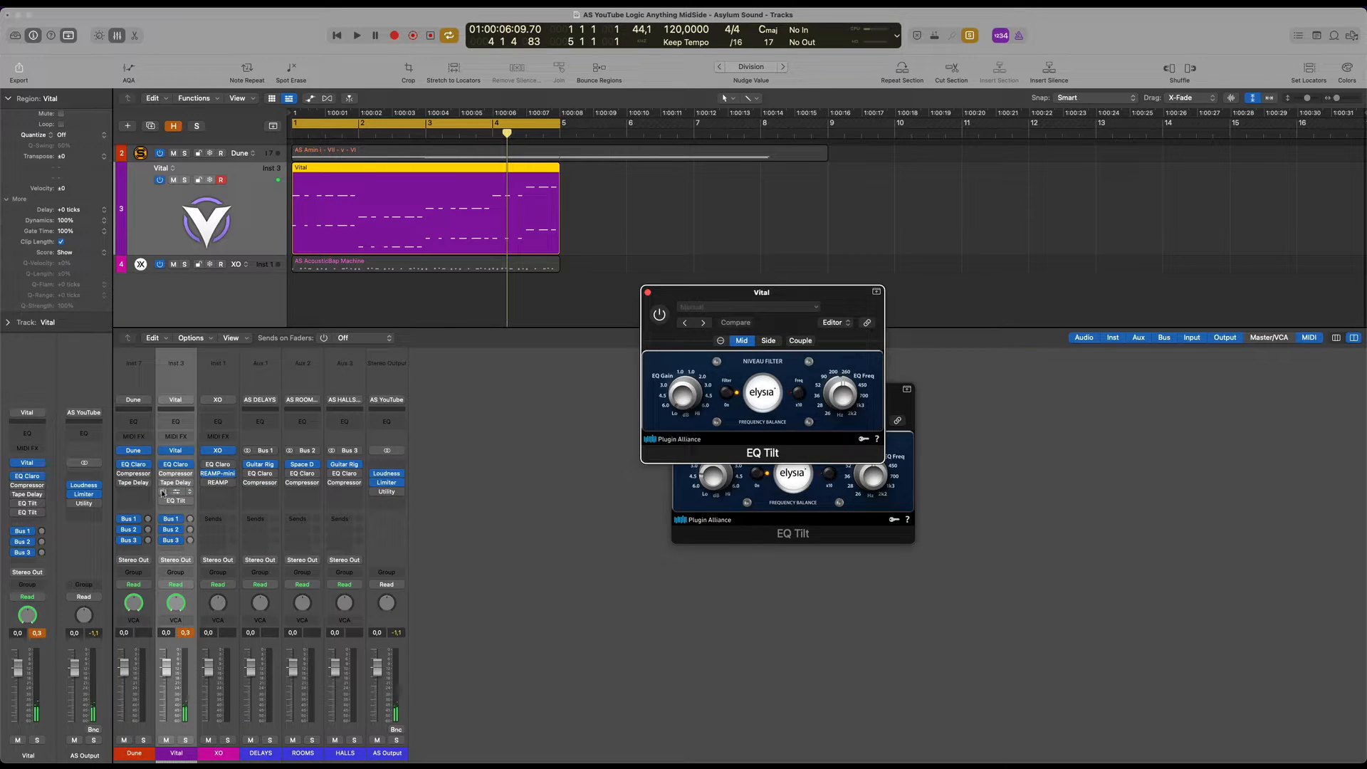
{"action": "left_click", "coordinate": [164, 492]}
{"action": "key", "text": "space"}
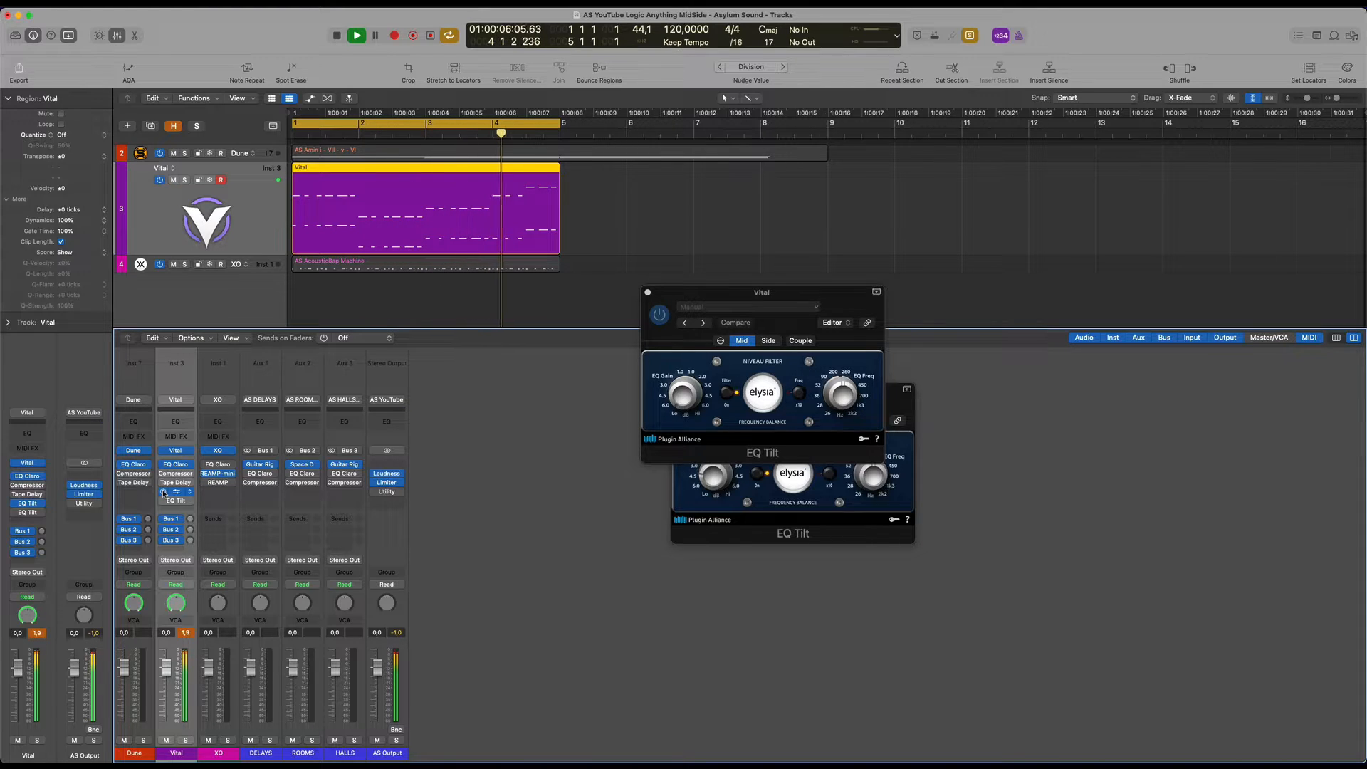
{"action": "key", "text": "space"}
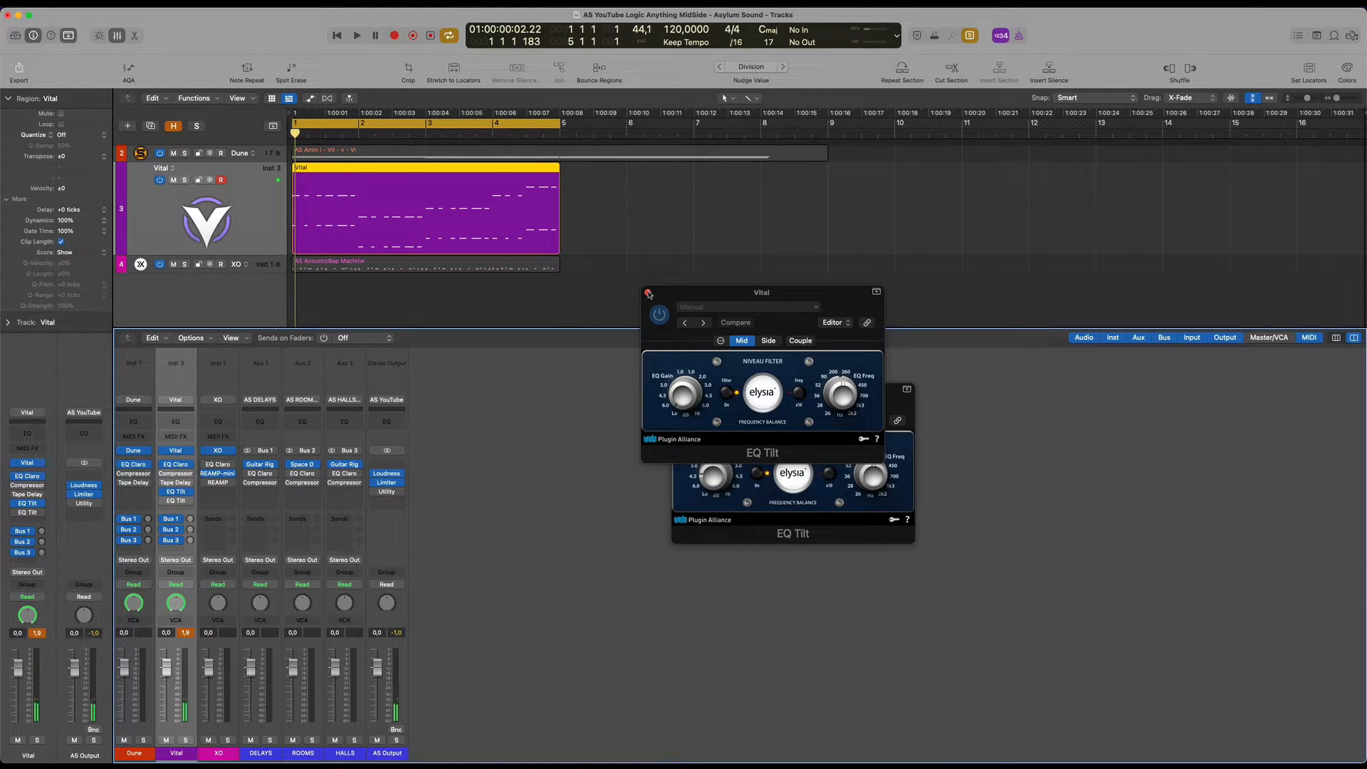
{"action": "left_click", "coordinate": [648, 293]}
{"action": "left_click", "coordinate": [678, 391]}
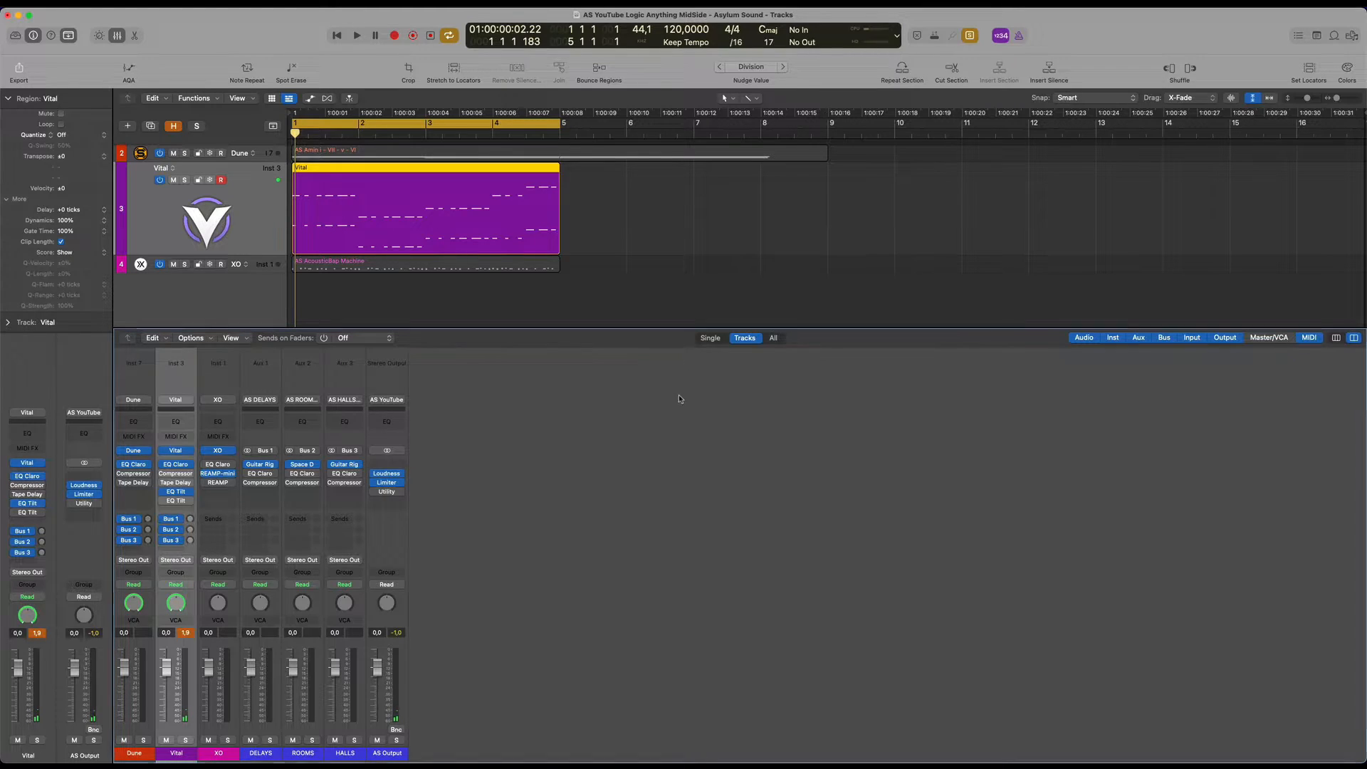
Insert a Stereo MultiMeter above the Loudness meter on the AS Output channel and play the Vital part to watch its correlation
{"action": "left_click", "coordinate": [388, 465]}
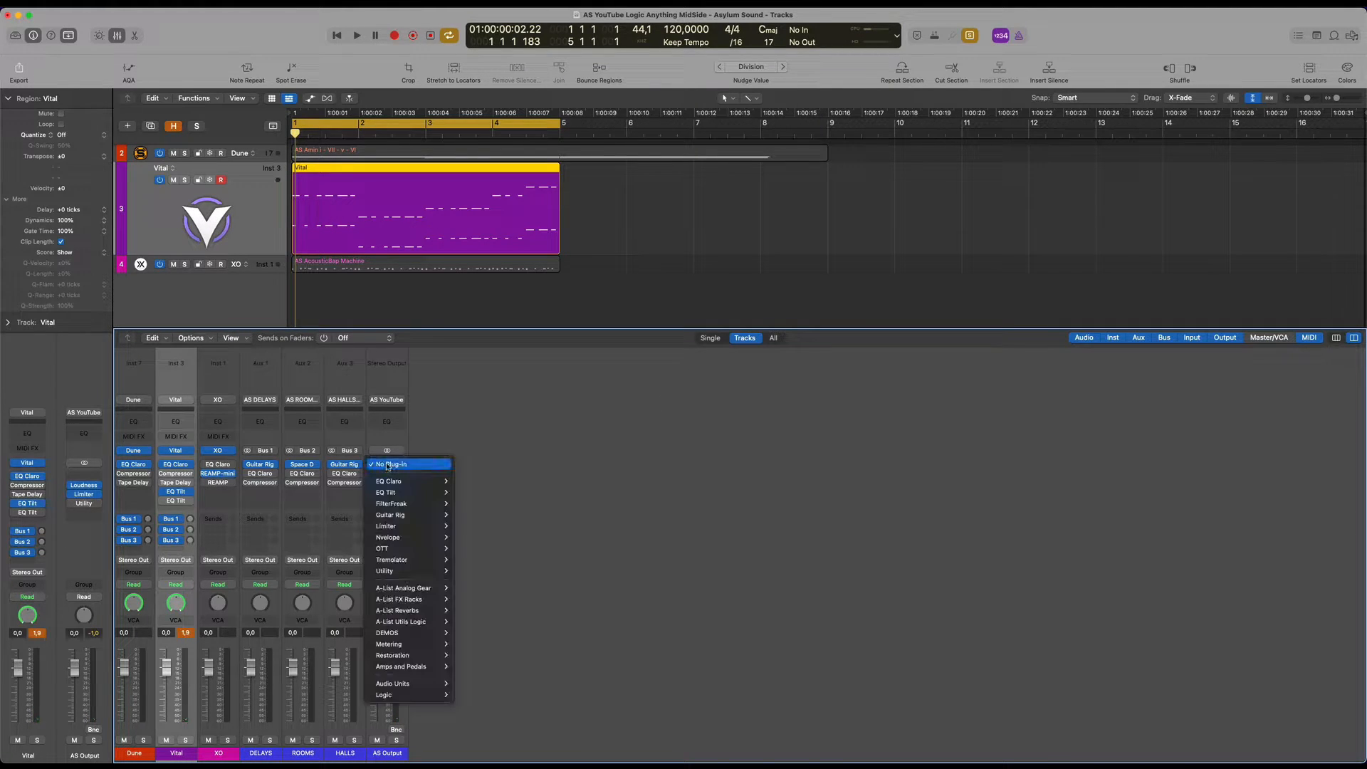
{"action": "mouse_move", "coordinate": [431, 656]}
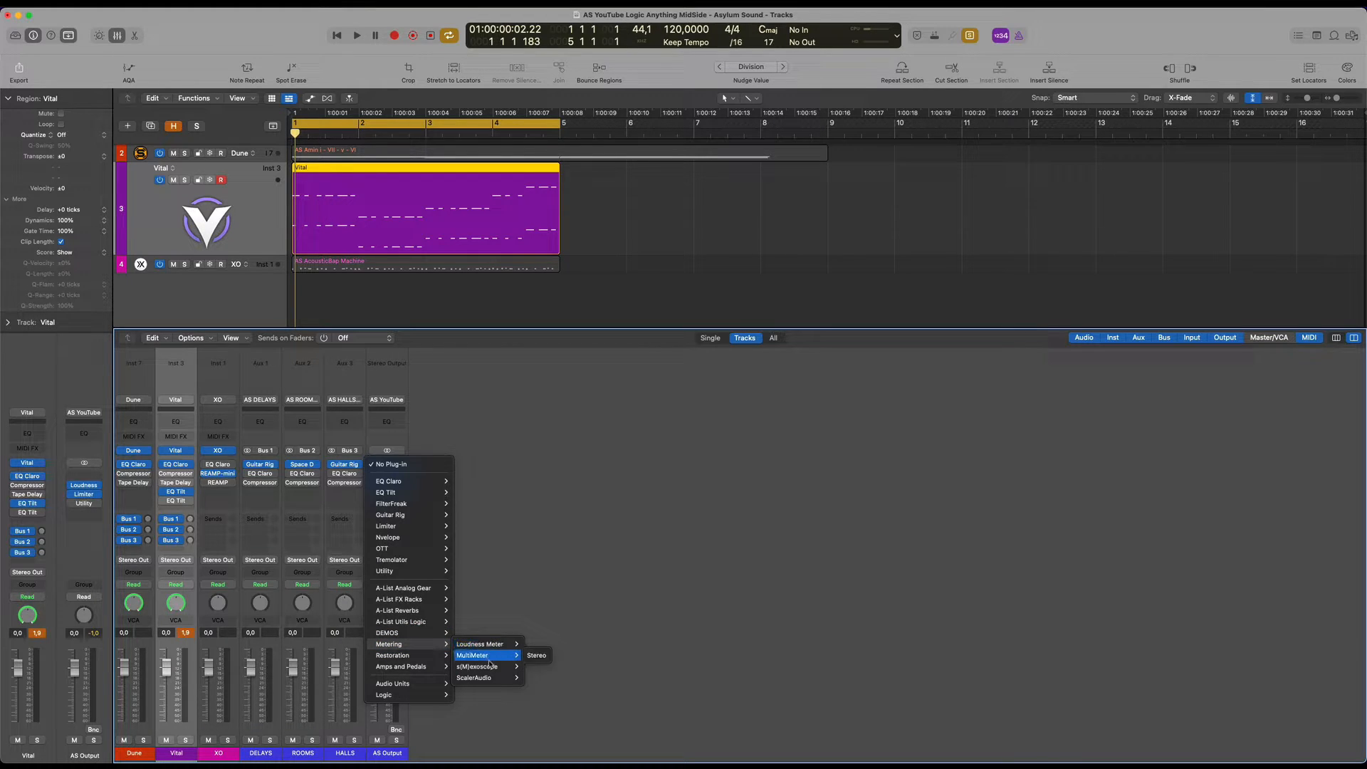
{"action": "left_click", "coordinate": [543, 655]}
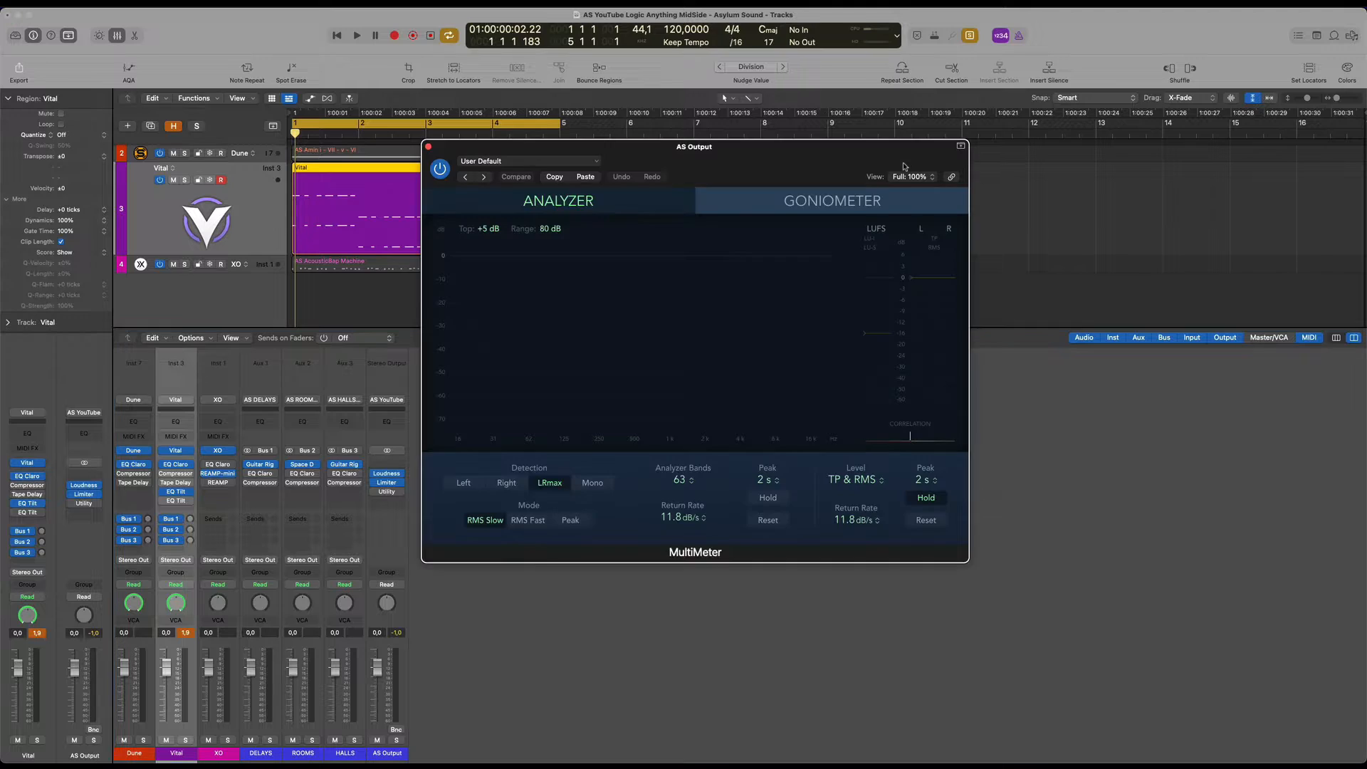
{"action": "left_click_drag", "start_coordinate": [824, 140], "coordinate": [938, 136]}
{"action": "key", "text": "space"}
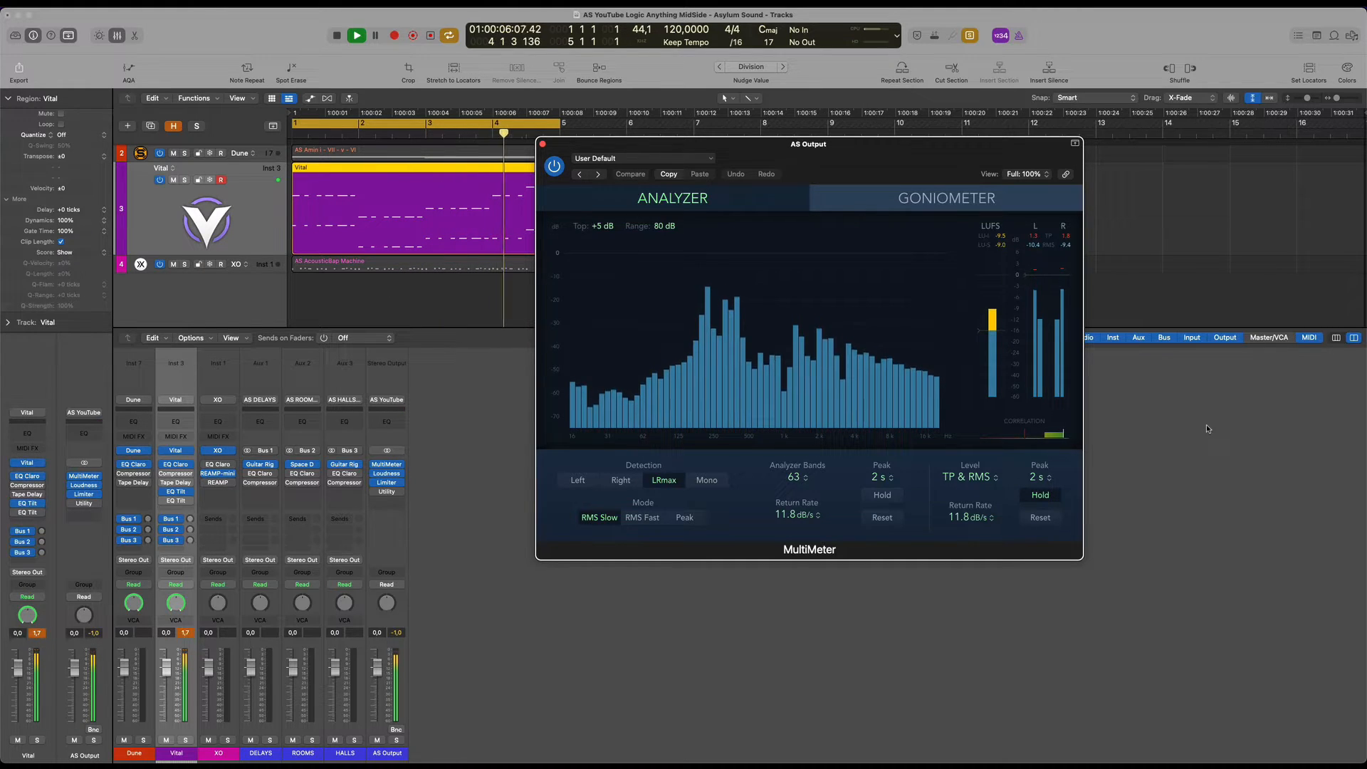
{"action": "left_click_drag", "start_coordinate": [907, 167], "coordinate": [953, 163]}
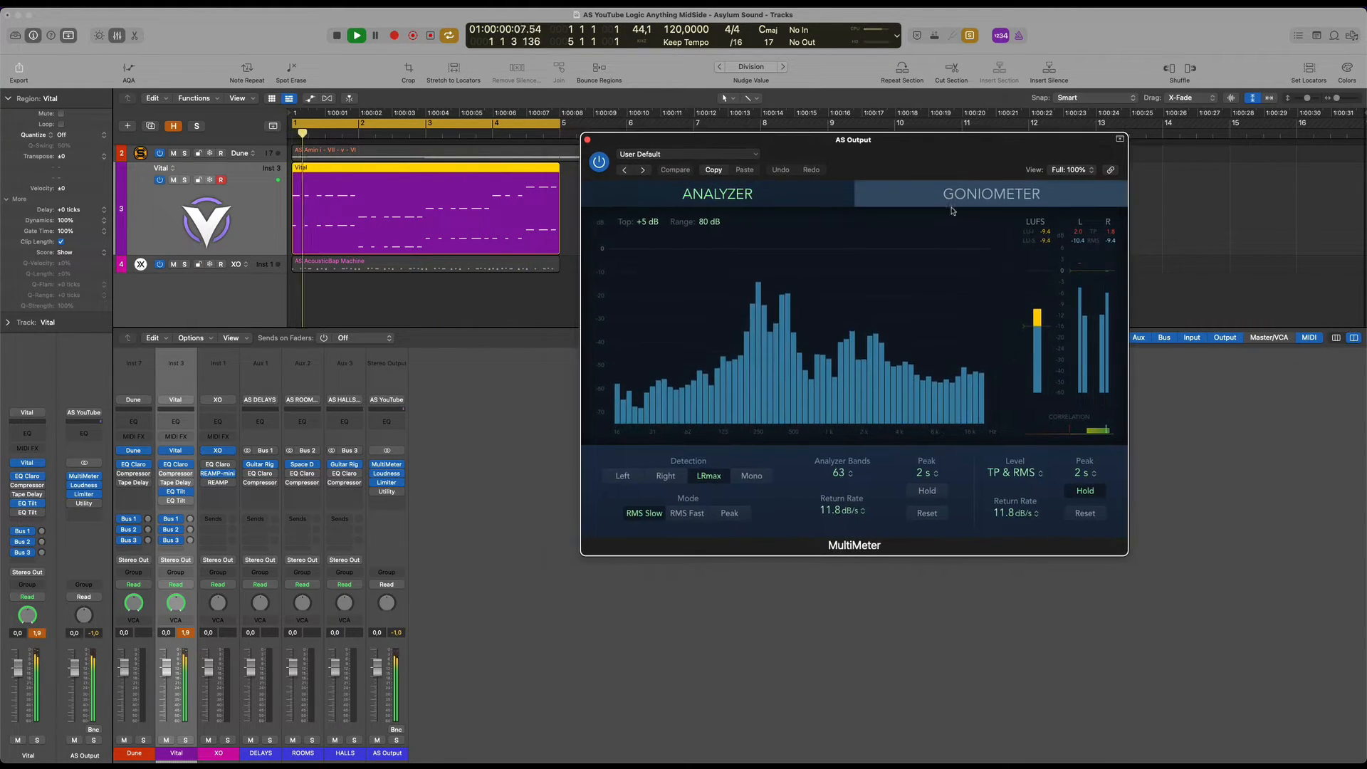
{"action": "key", "text": "space"}
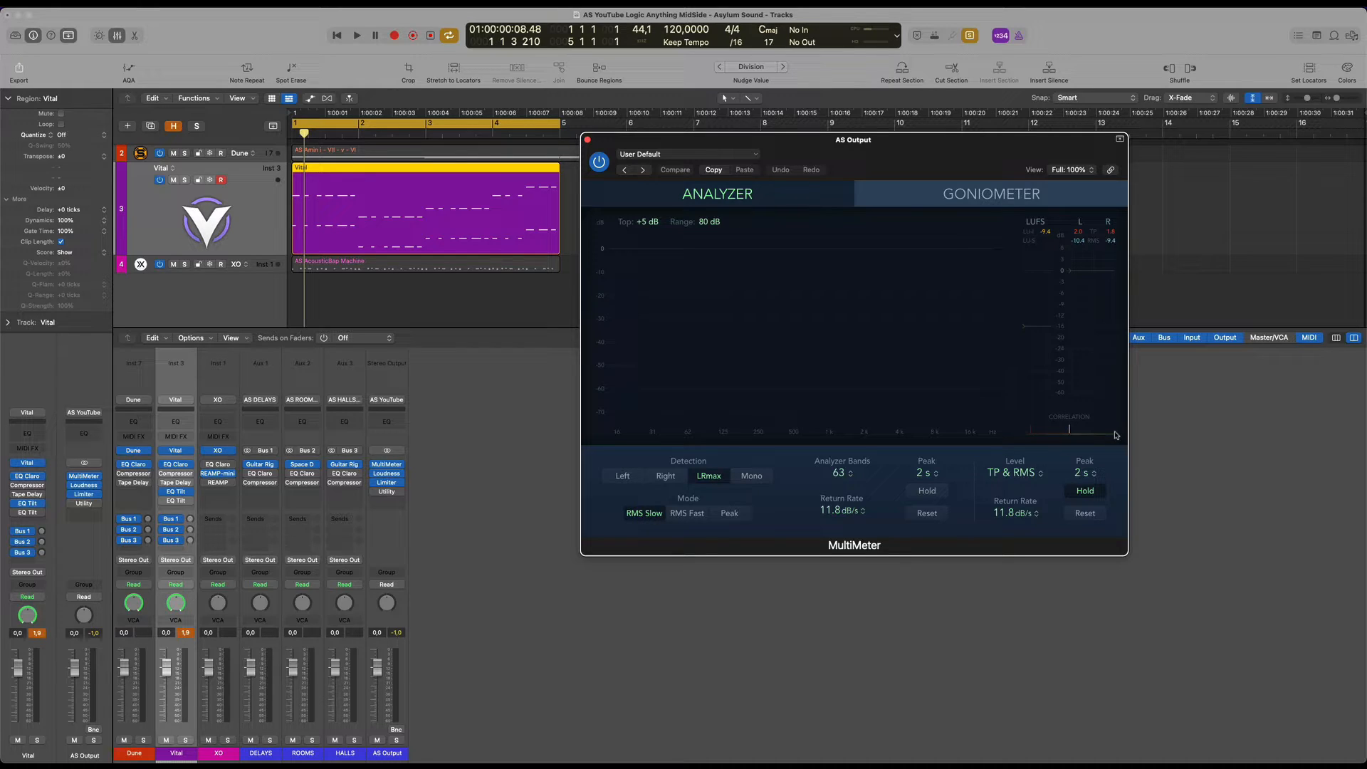
Show the Side channel of Vital's dual-mono EQ Tilt beside the MultiMeter, check the correlation during playback, and close both windows
{"action": "left_click", "coordinate": [176, 493]}
{"action": "left_click_drag", "start_coordinate": [819, 296], "coordinate": [582, 347]}
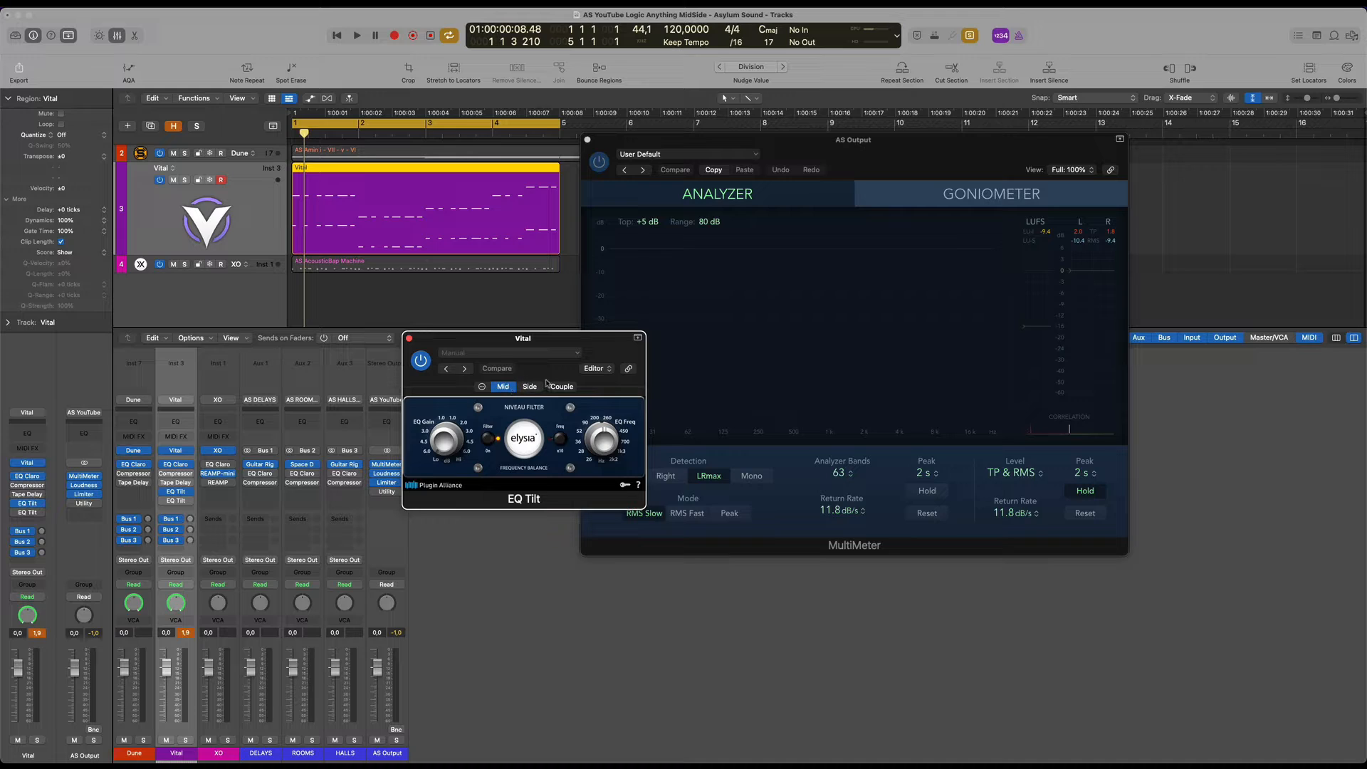
{"action": "left_click_drag", "start_coordinate": [596, 340], "coordinate": [601, 318]}
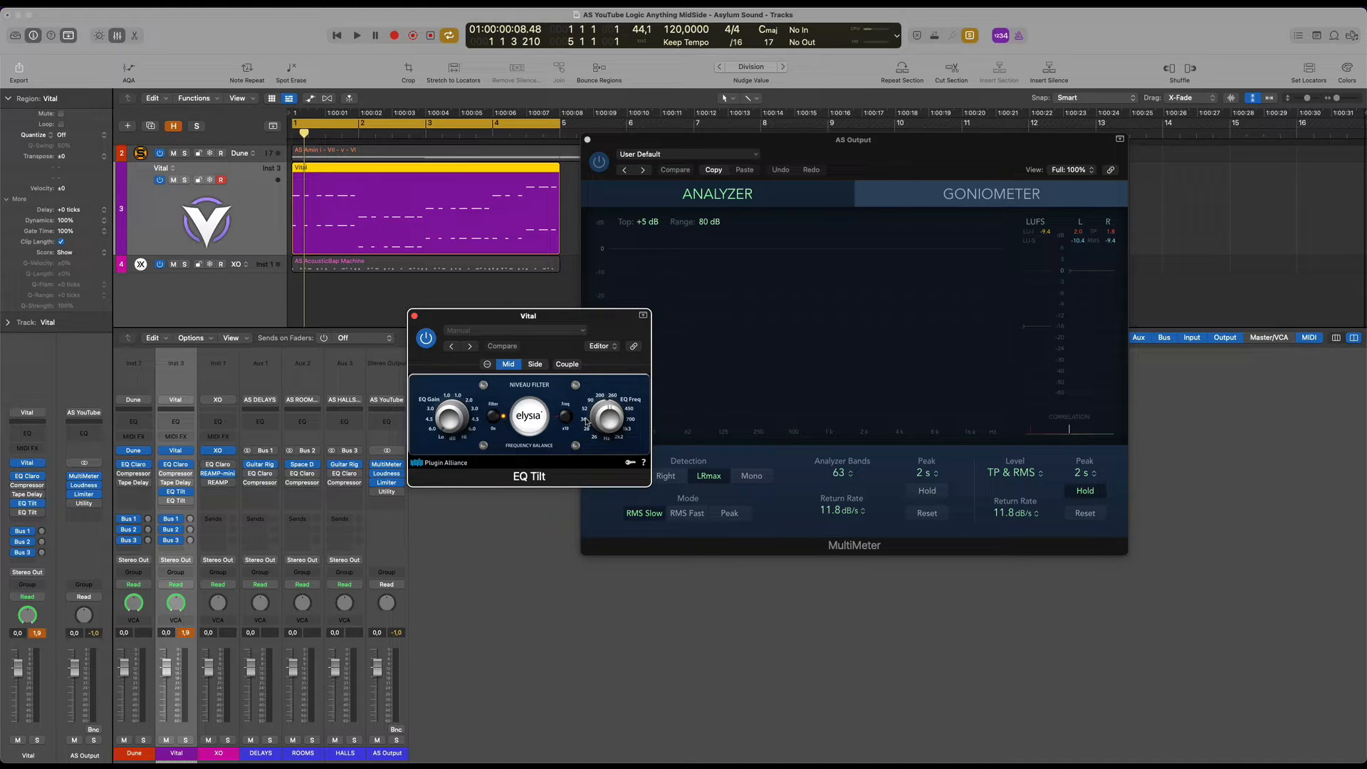
{"action": "left_click", "coordinate": [535, 365]}
{"action": "left_click_drag", "start_coordinate": [607, 318], "coordinate": [518, 320]}
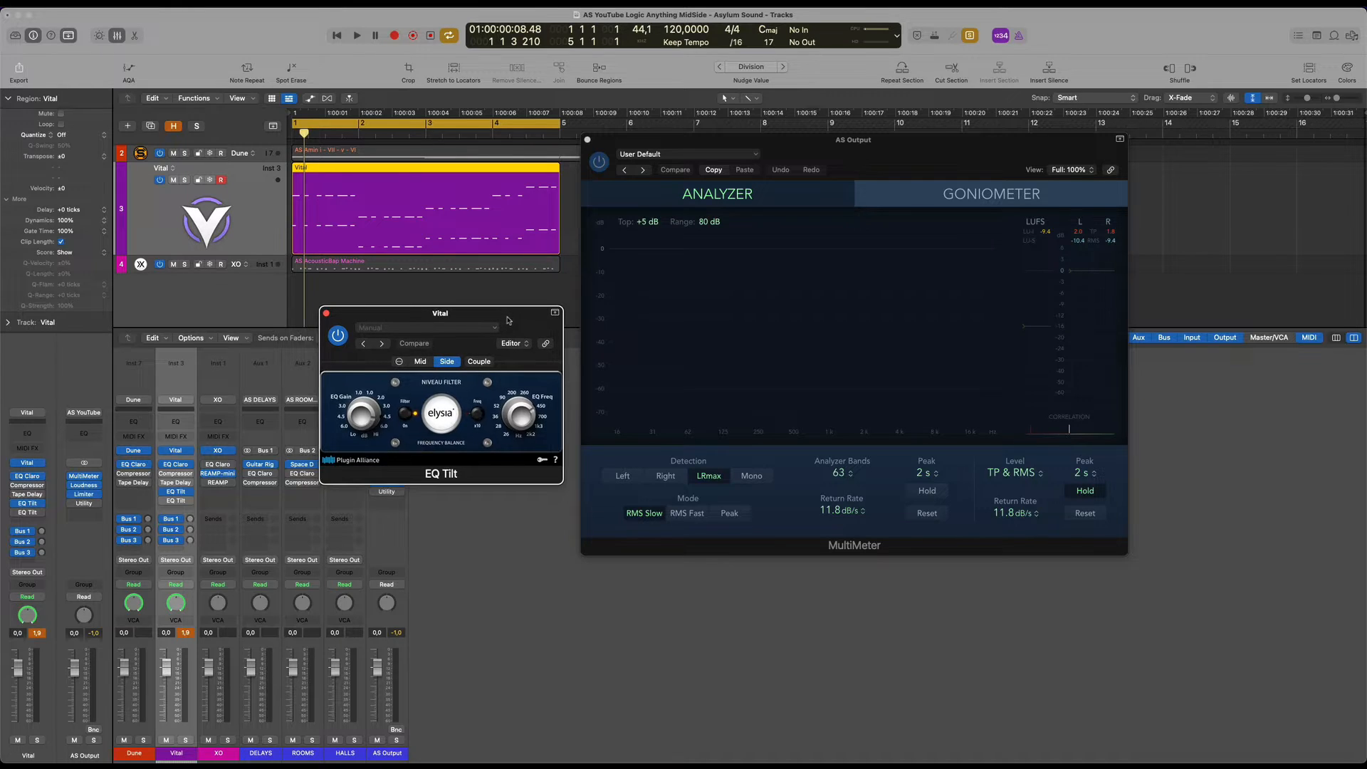
{"action": "left_click_drag", "start_coordinate": [501, 325], "coordinate": [502, 323]}
{"action": "key", "text": "space"}
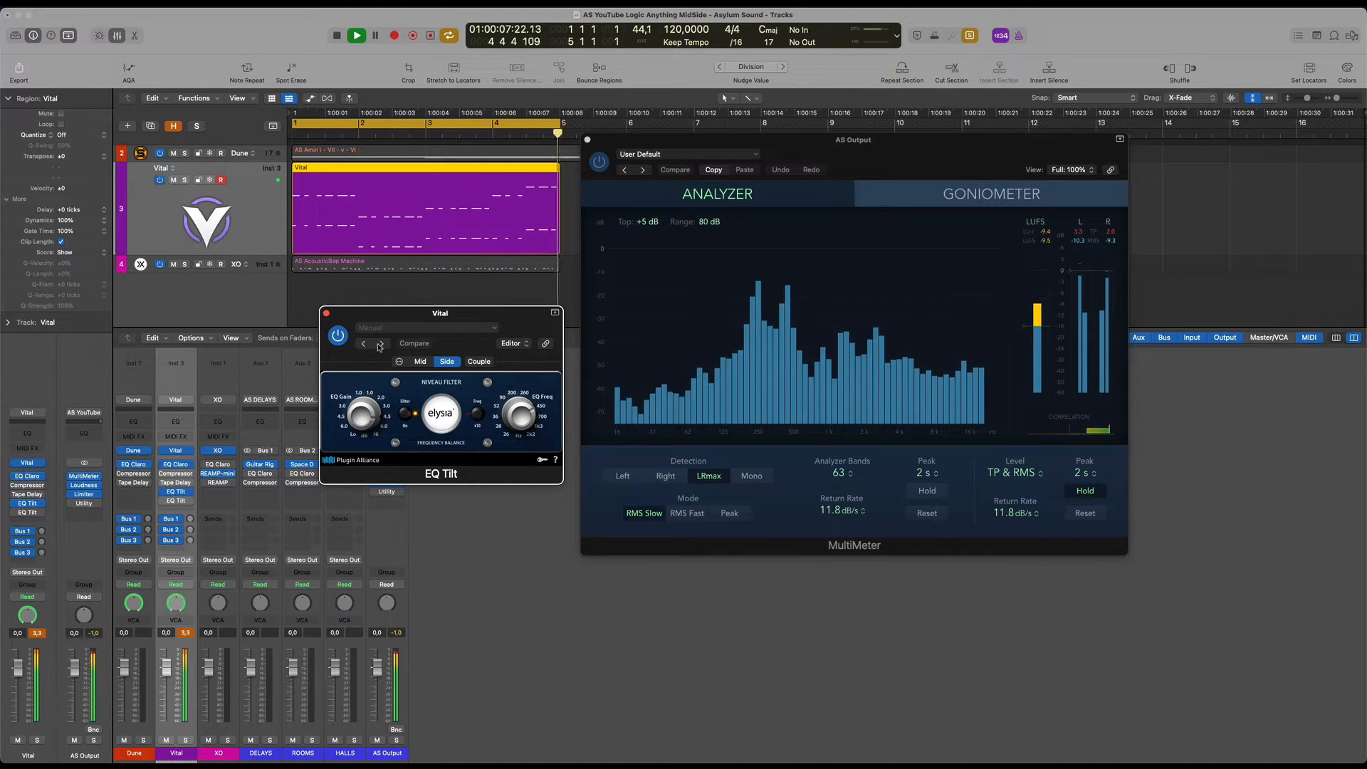
{"action": "key", "text": "space"}
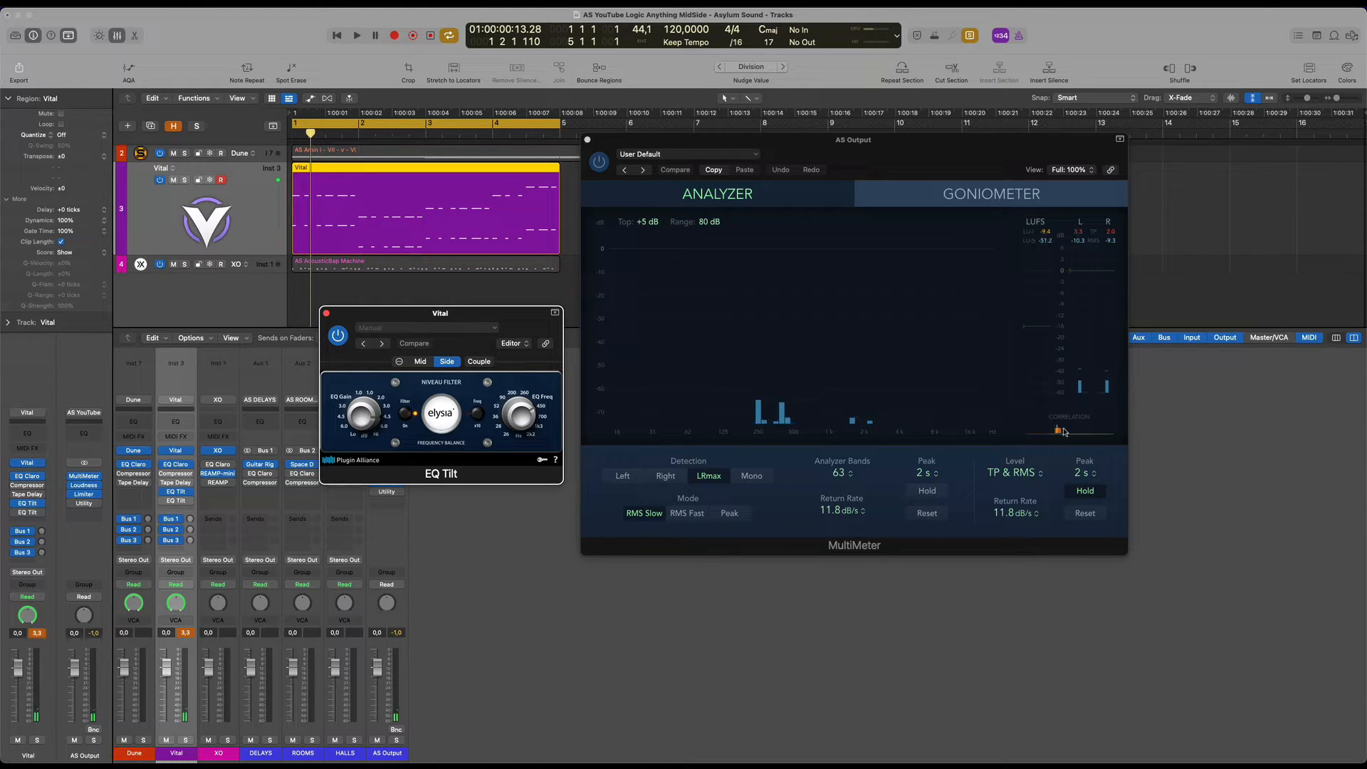
{"action": "left_click", "coordinate": [587, 140]}
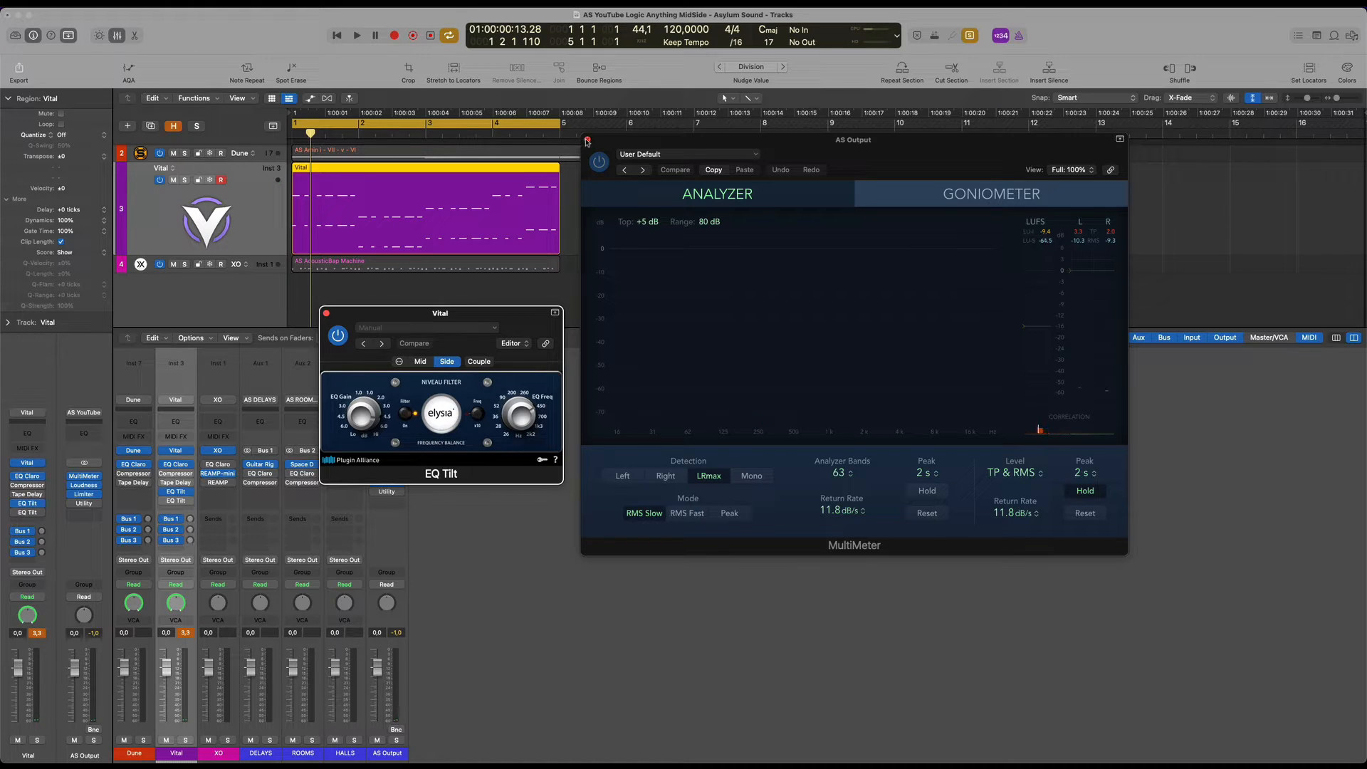
{"action": "left_click", "coordinate": [326, 313]}
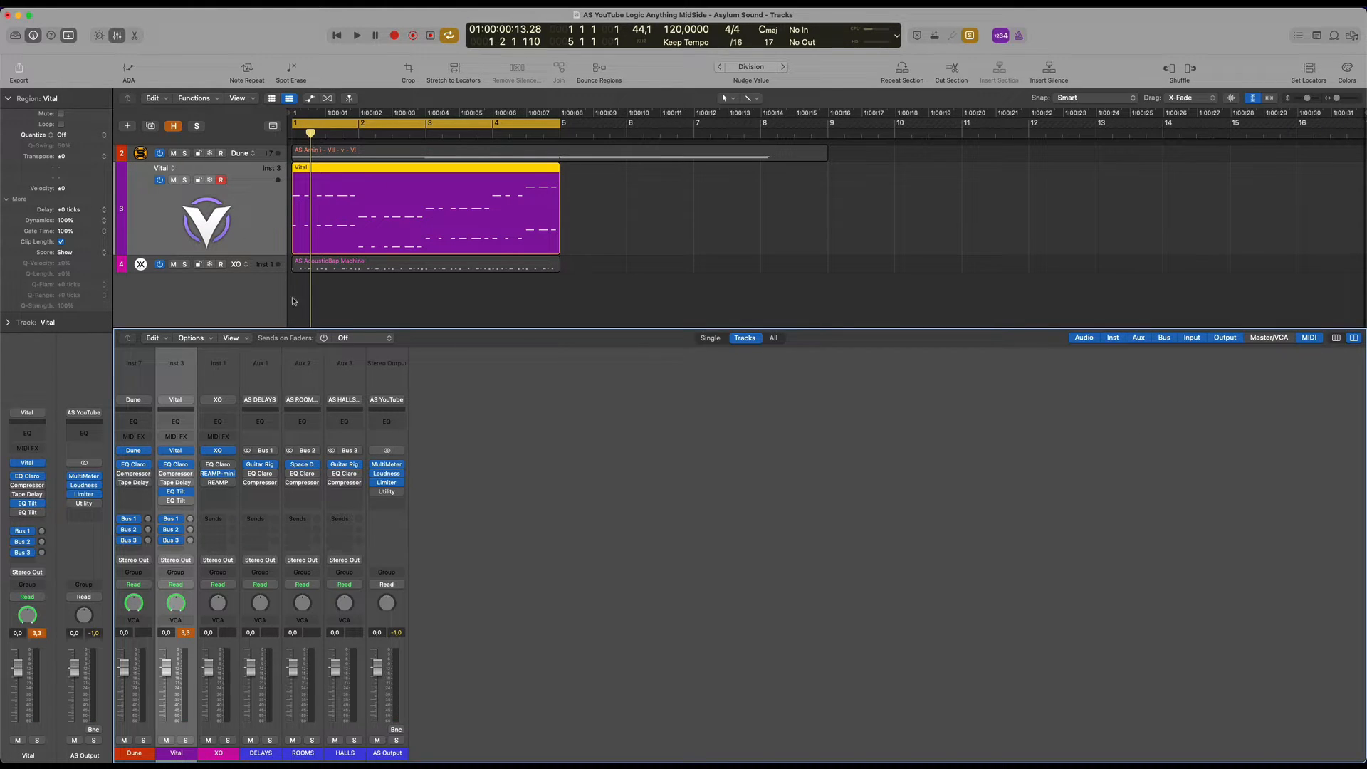
Select the Dune track, open its Dune synth beside the mixer, and play the part to hear the AS Fat Strings patch
{"action": "key", "text": "Up"}
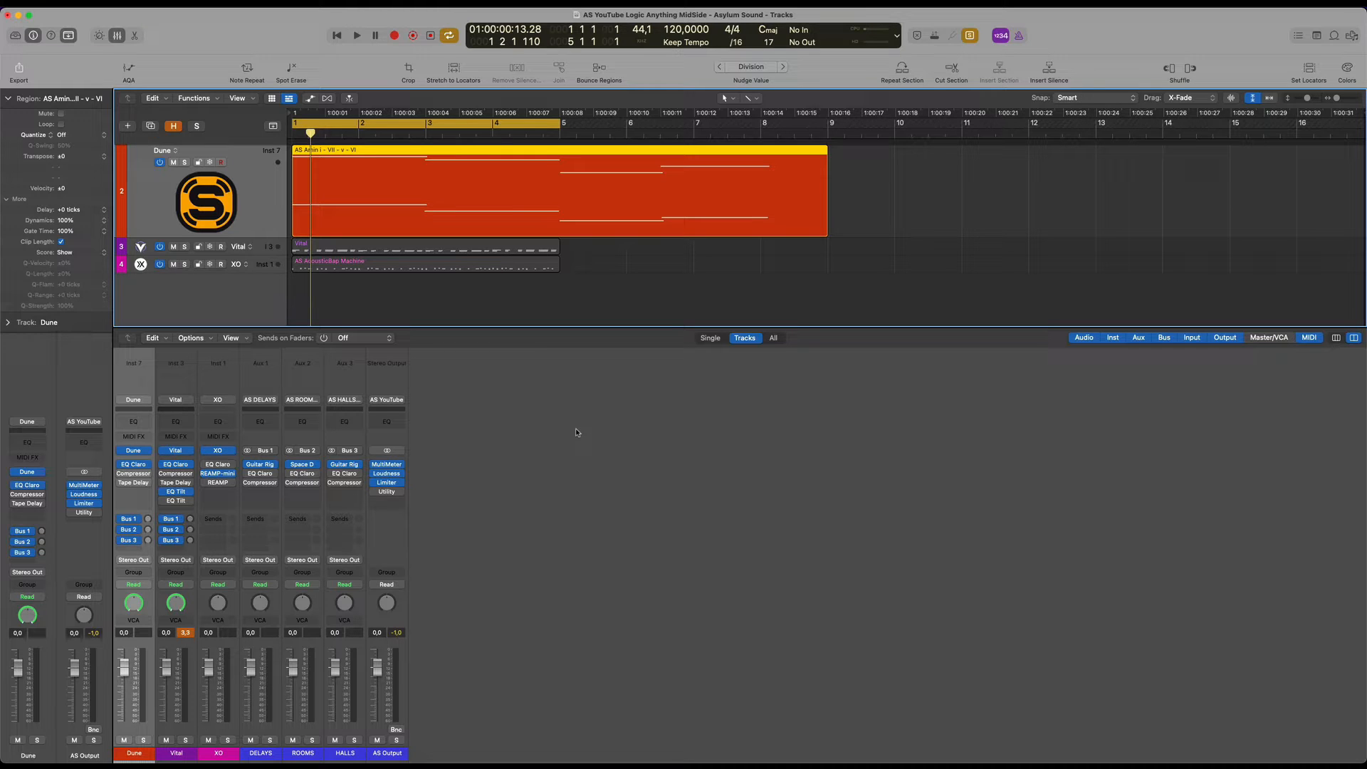
{"action": "left_click", "coordinate": [146, 450]}
{"action": "left_click_drag", "start_coordinate": [905, 159], "coordinate": [867, 281]}
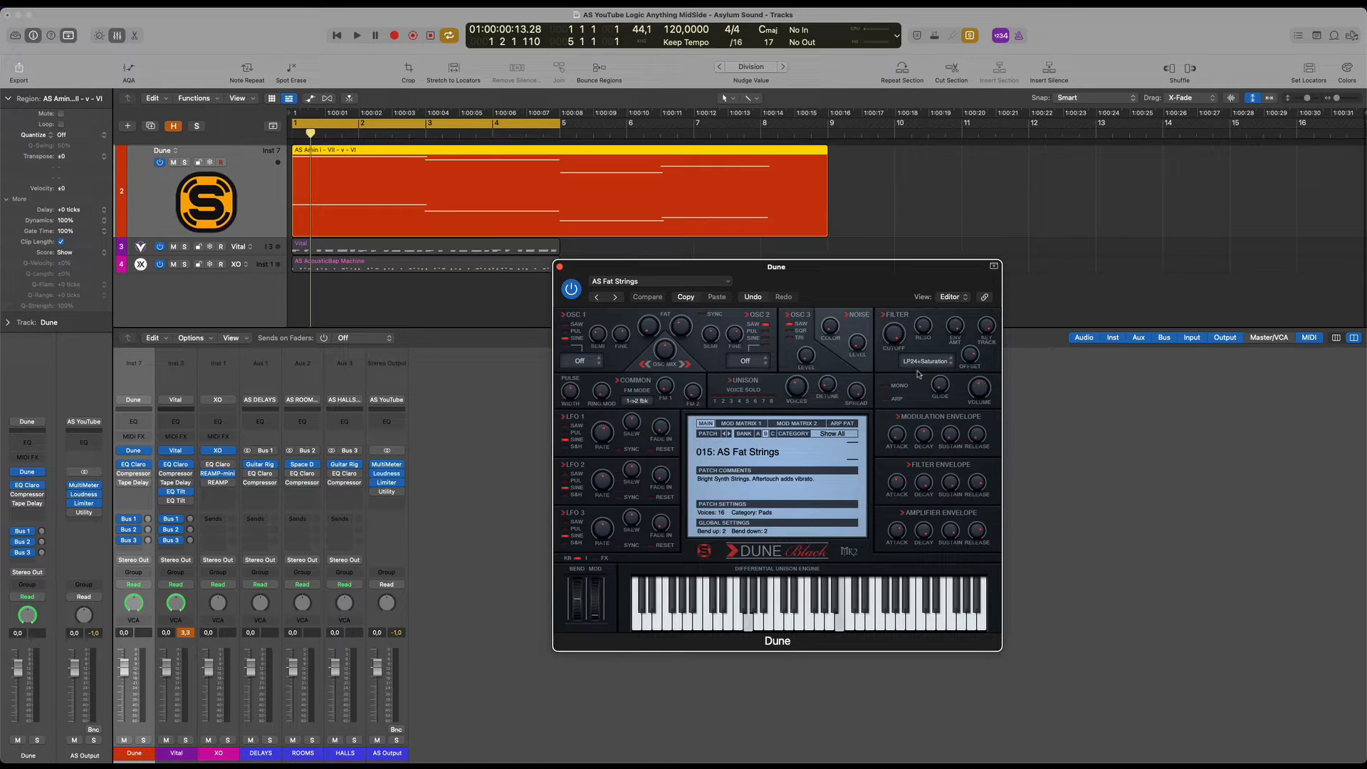
{"action": "left_click_drag", "start_coordinate": [870, 287], "coordinate": [880, 265]}
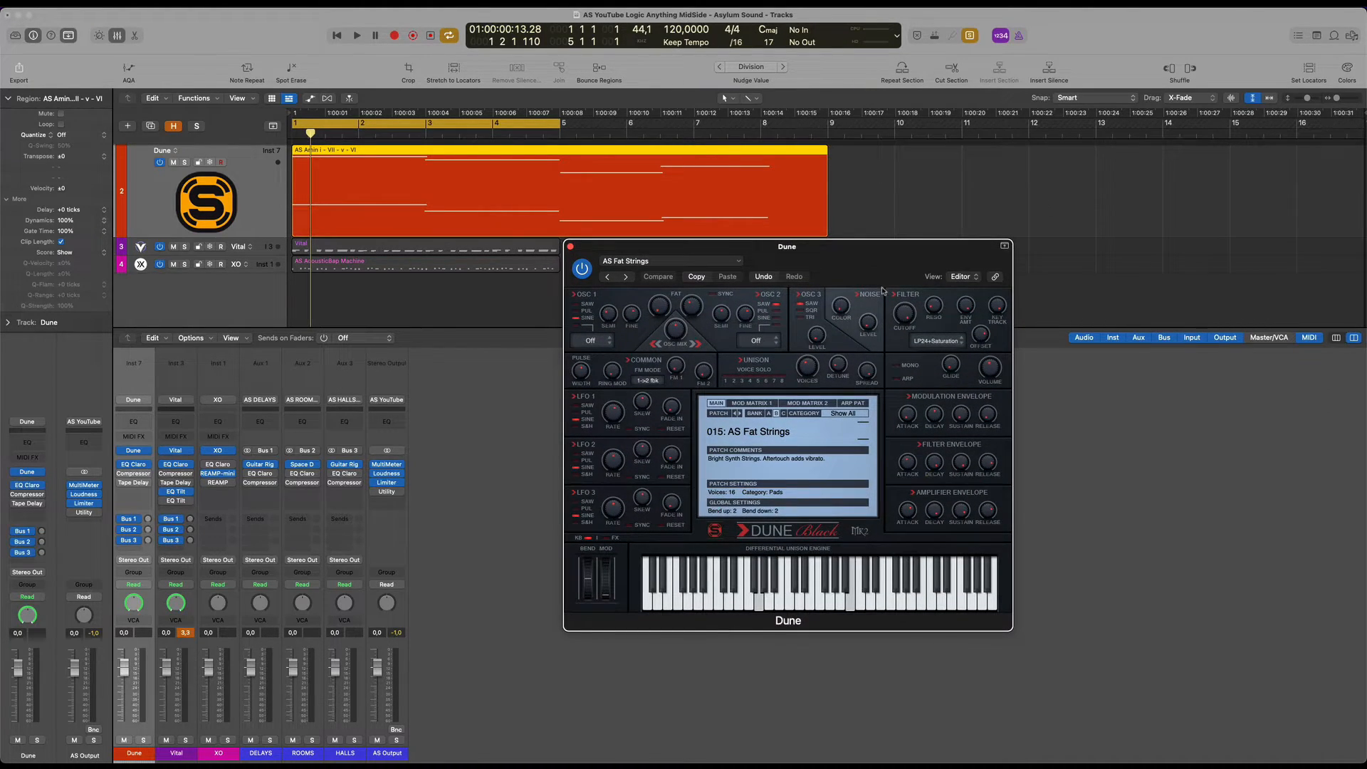
{"action": "left_click_drag", "start_coordinate": [885, 282], "coordinate": [885, 301]}
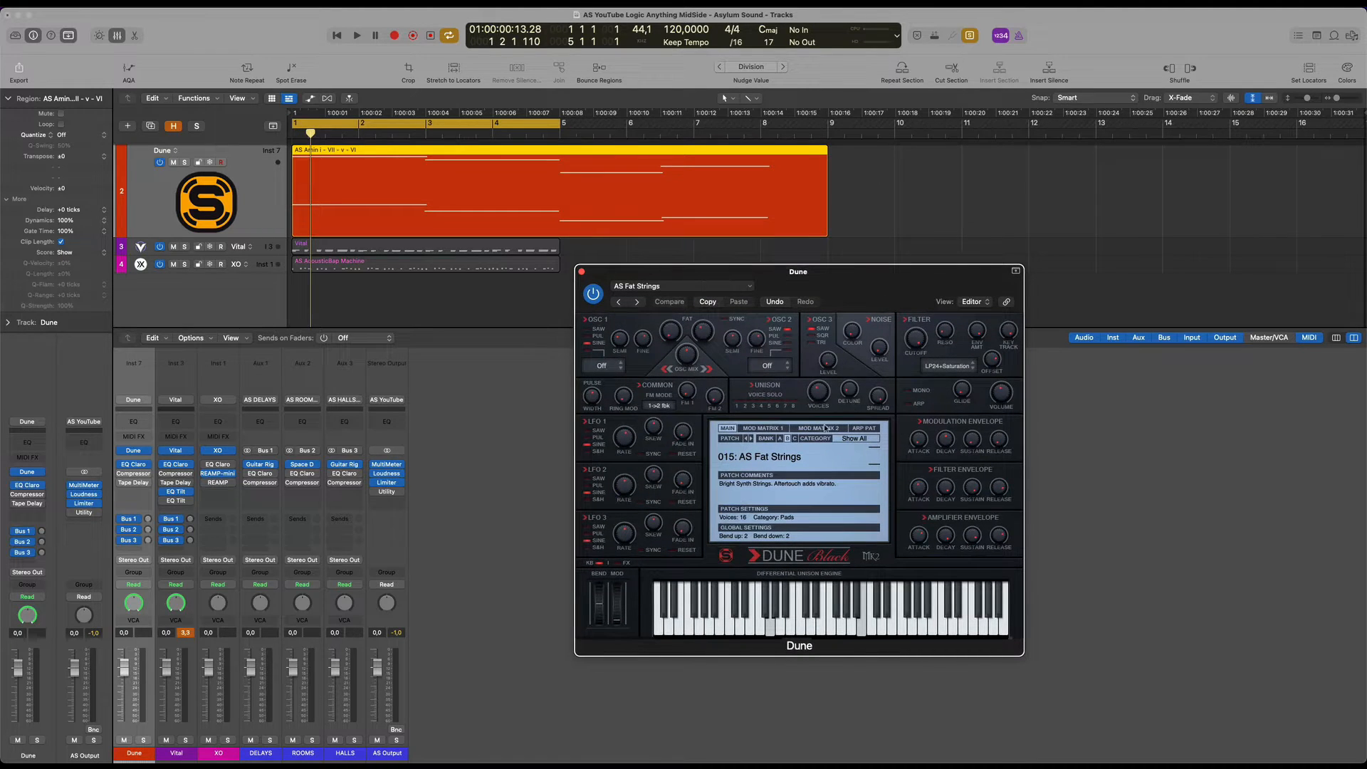
{"action": "key", "text": "space"}
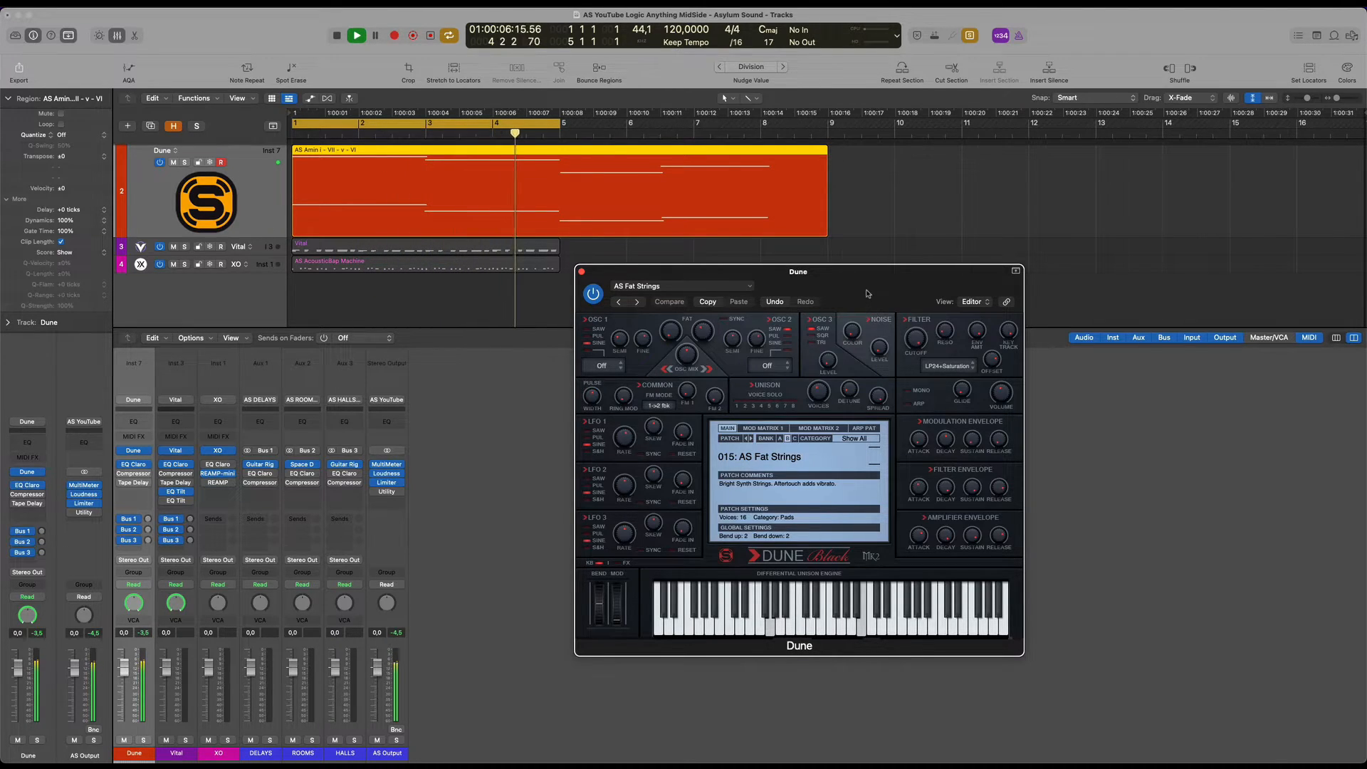
{"action": "left_click_drag", "start_coordinate": [866, 295], "coordinate": [859, 319]}
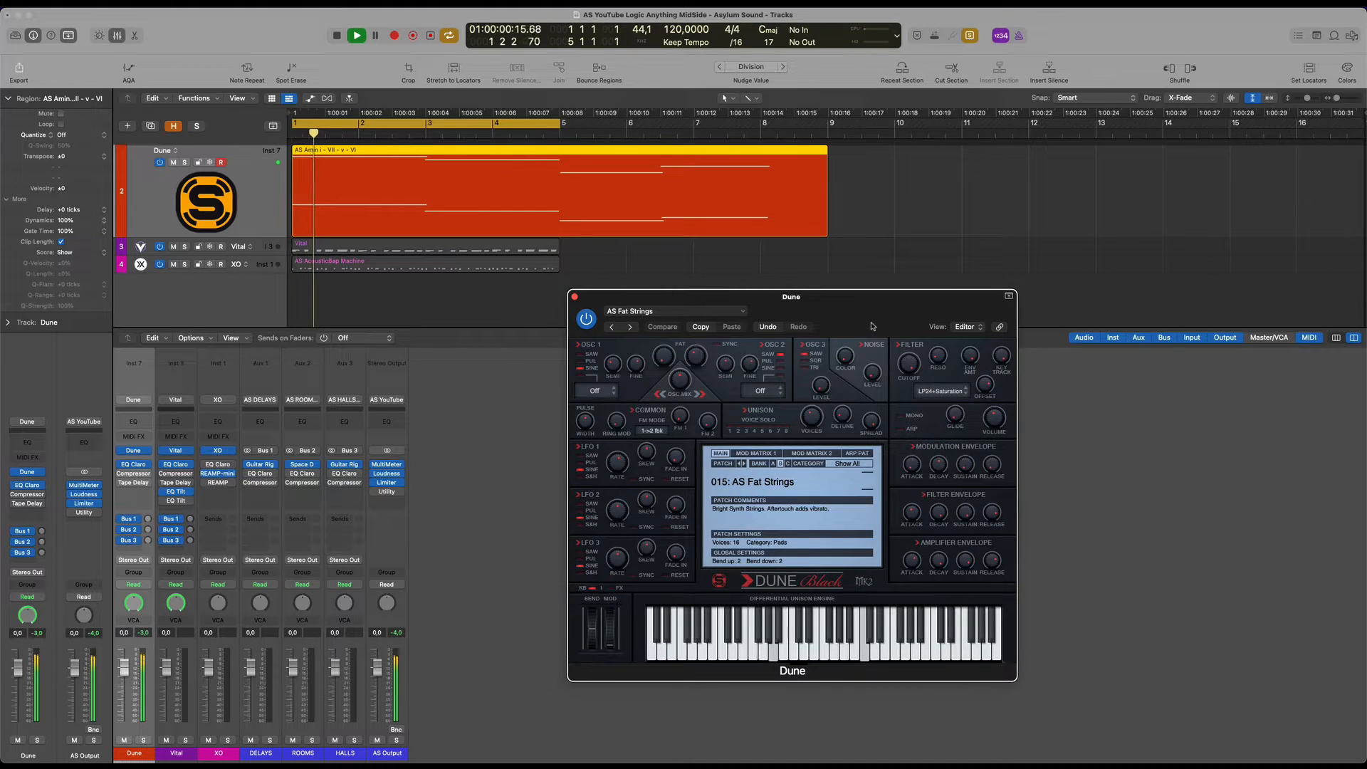
{"action": "key", "text": "space"}
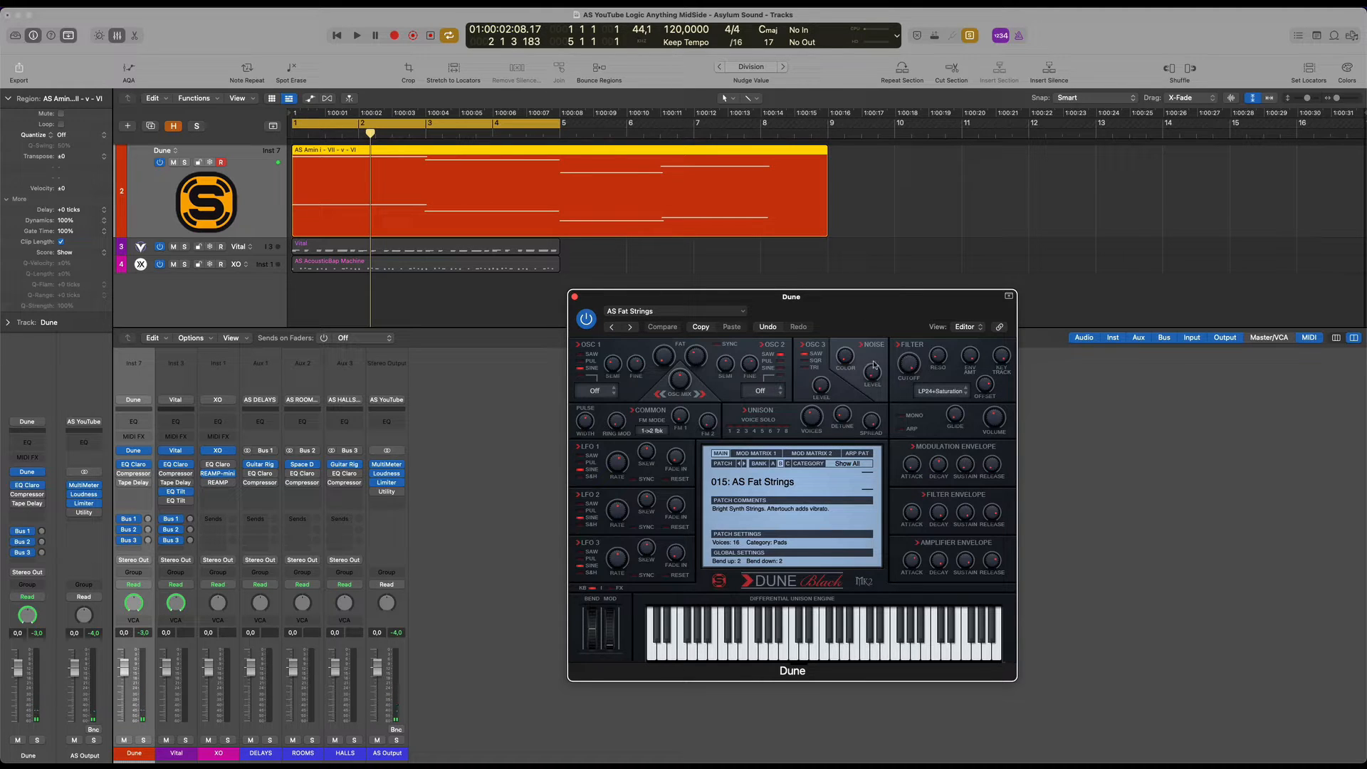
{"action": "mouse_move", "coordinate": [863, 305]}
{"action": "left_mouse_down"}
{"action": "mouse_move", "coordinate": [846, 310]}
{"action": "mouse_move", "coordinate": [847, 287]}
{"action": "mouse_move", "coordinate": [868, 311]}
{"action": "left_mouse_up"}
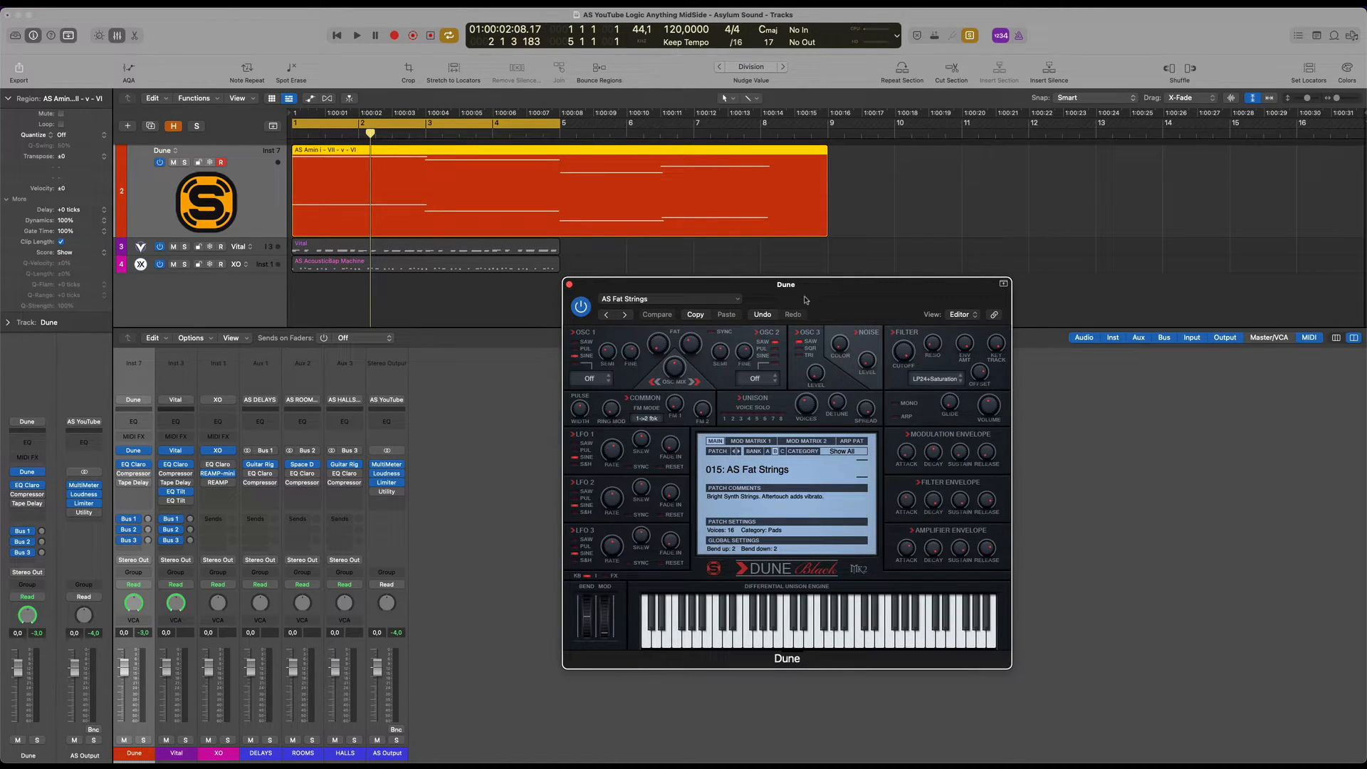
Close the Dune synth, view the Width controls of the EQ Claro on the Dune channel, and close it
{"action": "left_click", "coordinate": [570, 285]}
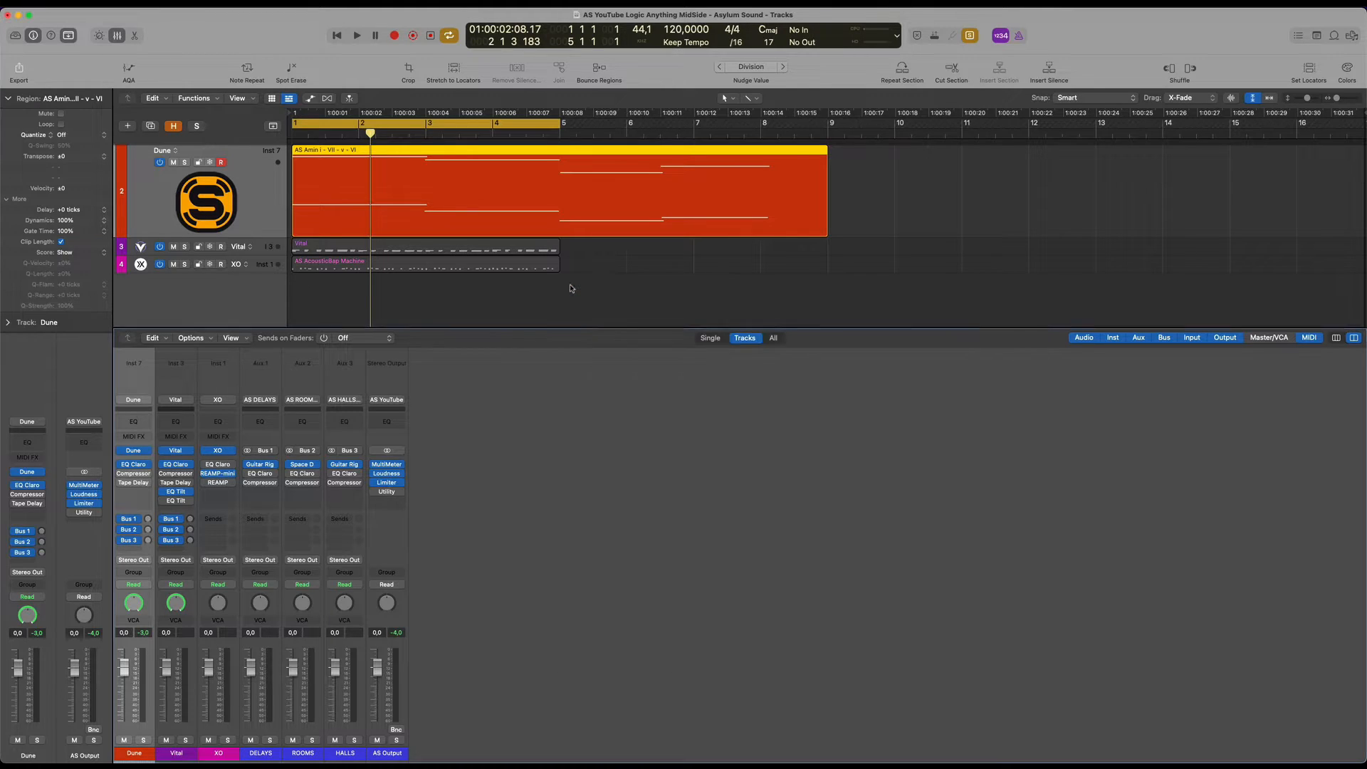
{"action": "left_click", "coordinate": [133, 464]}
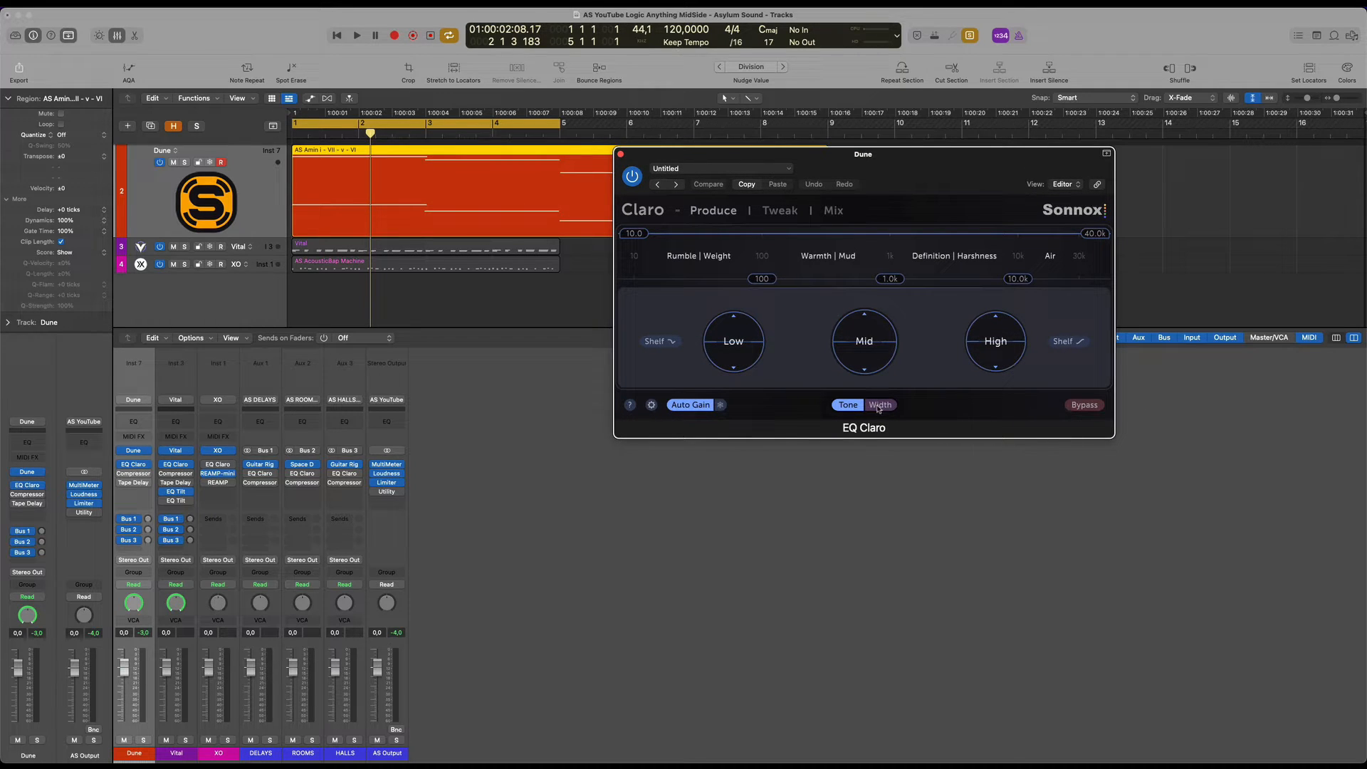
{"action": "left_click", "coordinate": [879, 406]}
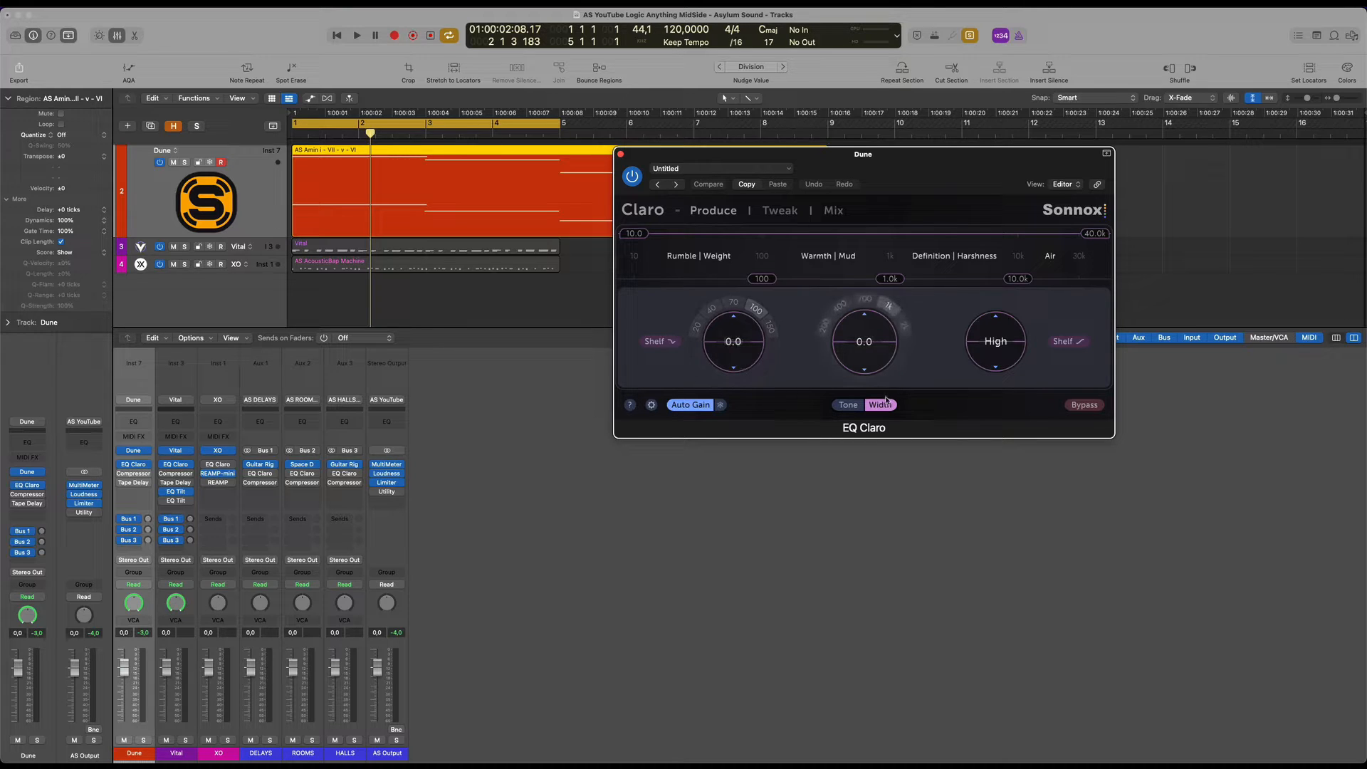
{"action": "left_click", "coordinate": [621, 155]}
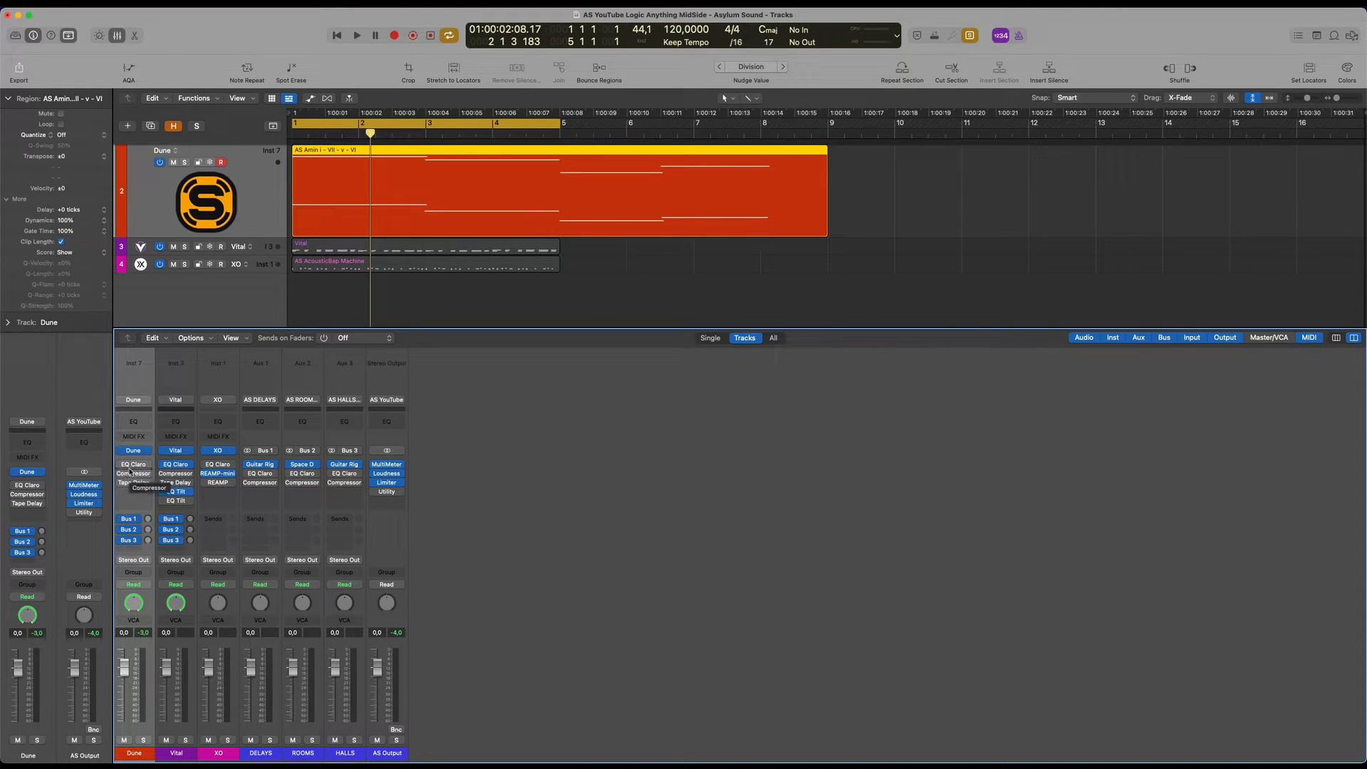
Insert a Dual Mono Guitar Rig between EQ Claro and Compressor on the Dune channel and configure it for Mid/Side
{"action": "left_click", "coordinate": [130, 472]}
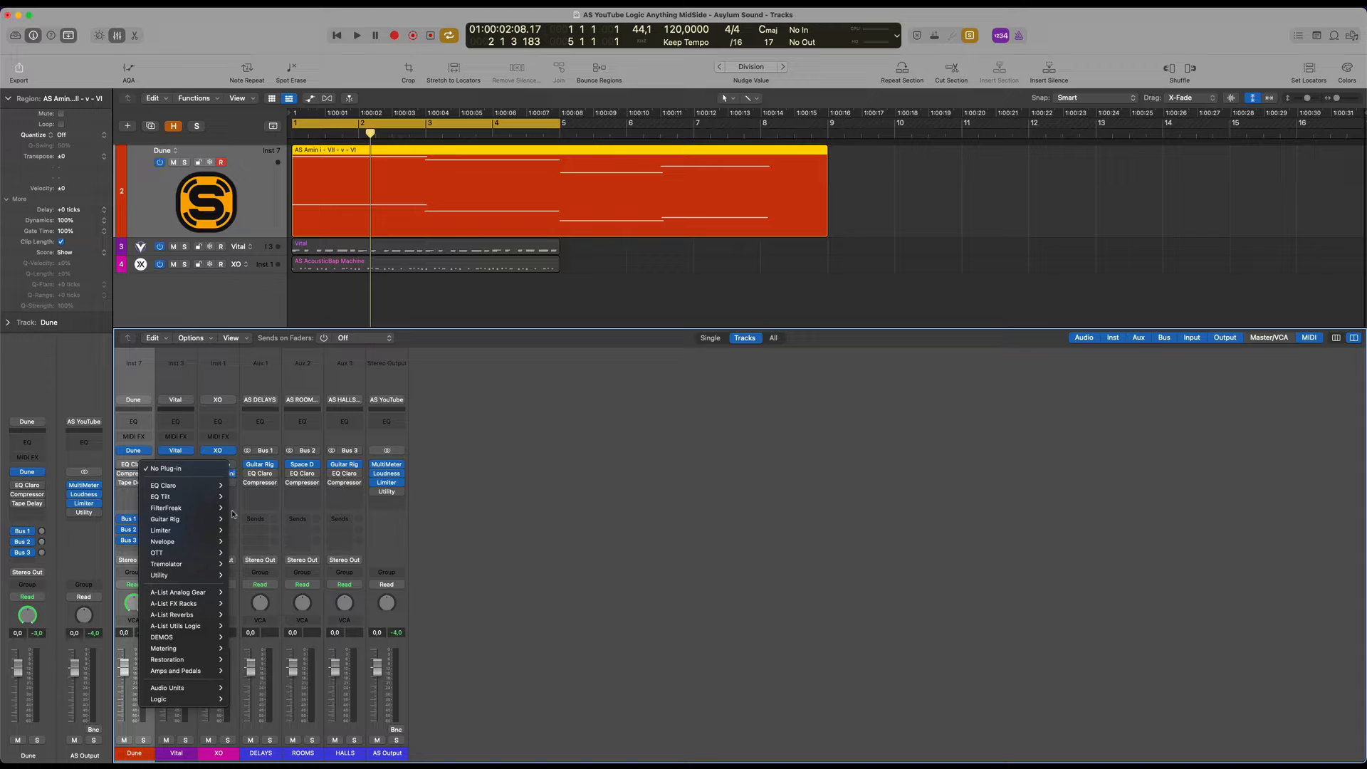
{"action": "mouse_move", "coordinate": [221, 522]}
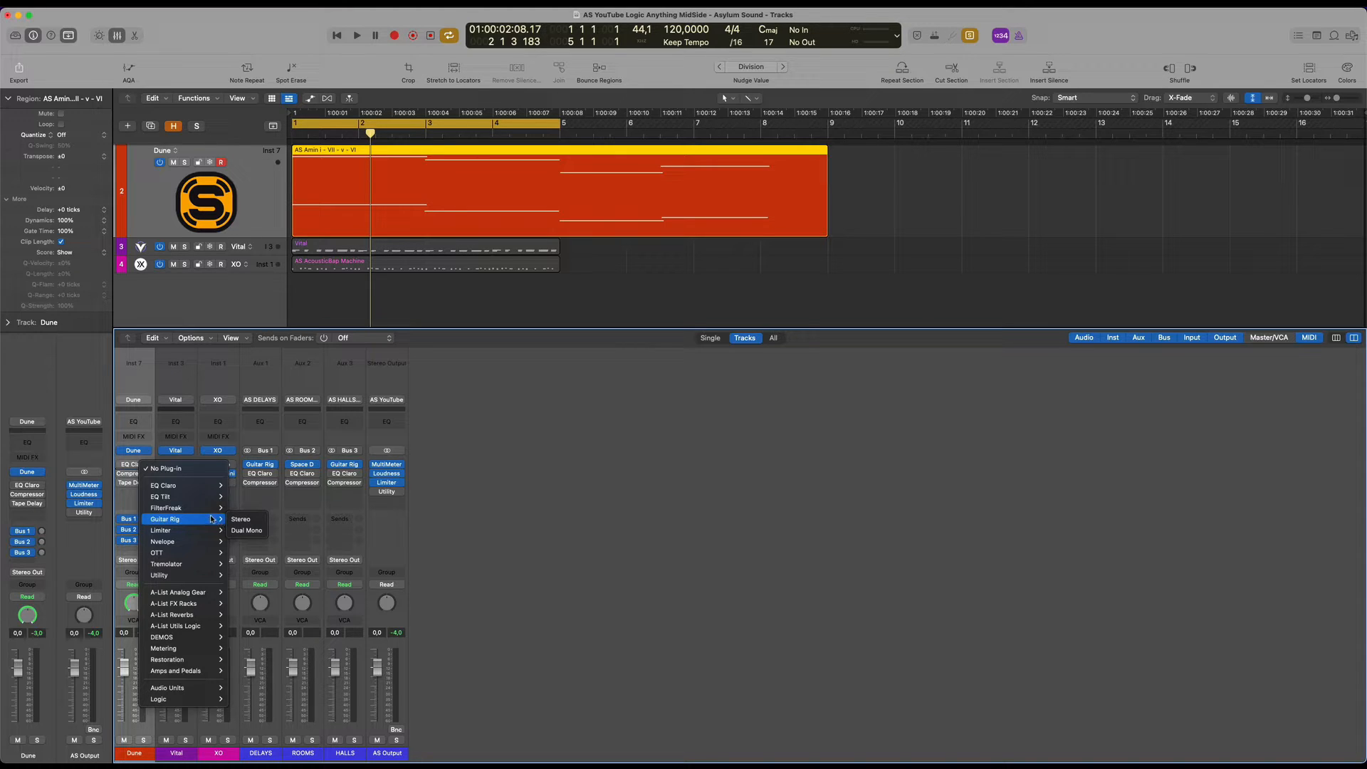
{"action": "left_click", "coordinate": [247, 531]}
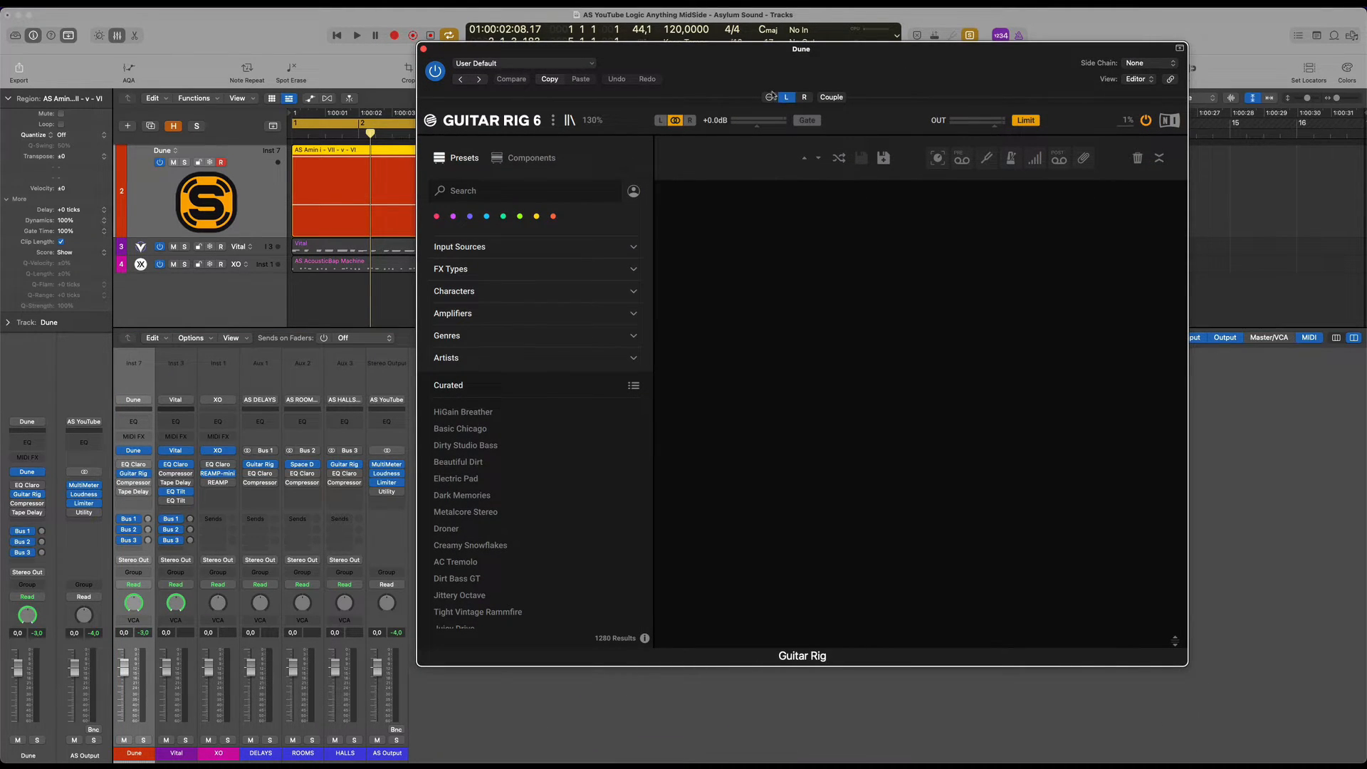
{"action": "left_click", "coordinate": [771, 97]}
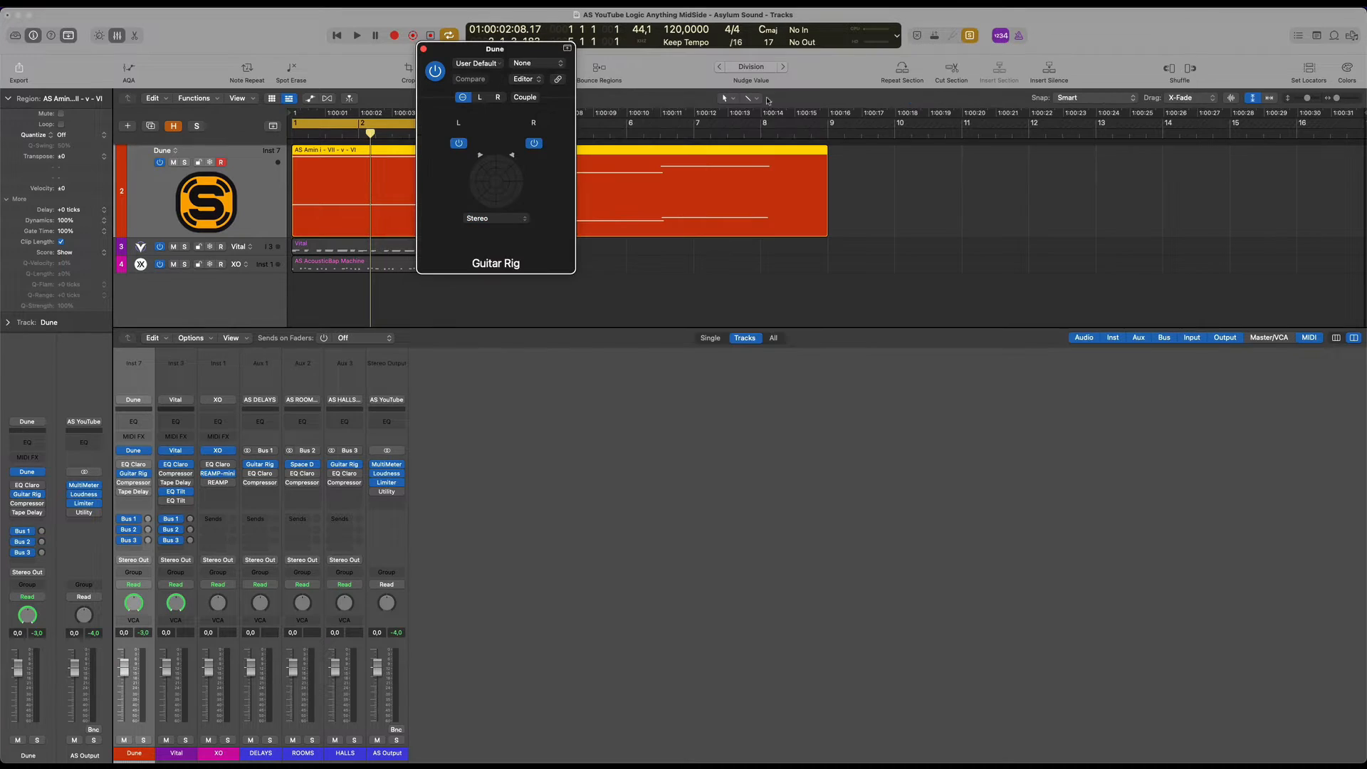
{"action": "left_click", "coordinate": [501, 219]}
{"action": "left_click", "coordinate": [493, 231]}
{"action": "left_click_drag", "start_coordinate": [548, 48], "coordinate": [664, 86]}
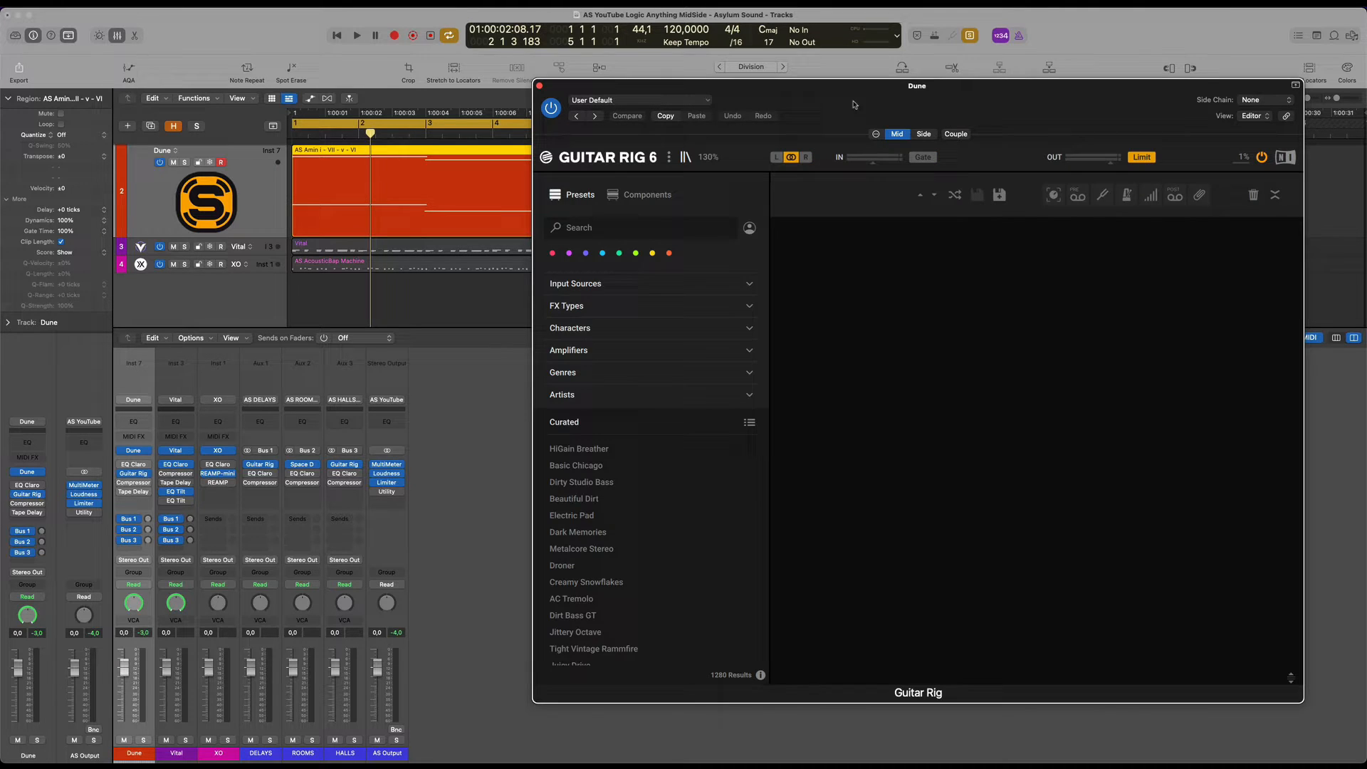
Add the Solid EQ component from the EQ category to the rack of Guitar Rig's Mid channel
{"action": "left_click_drag", "start_coordinate": [854, 105], "coordinate": [752, 97]}
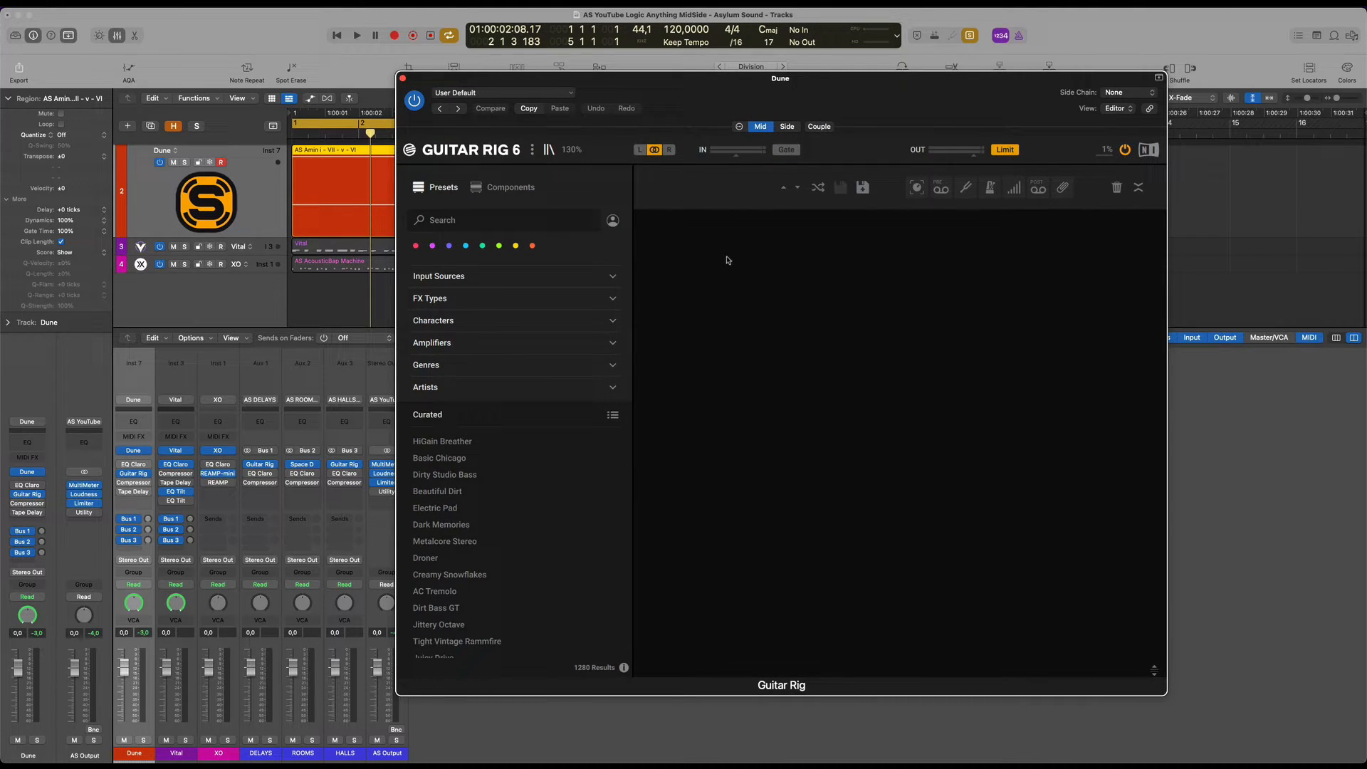
{"action": "left_click", "coordinate": [510, 188]}
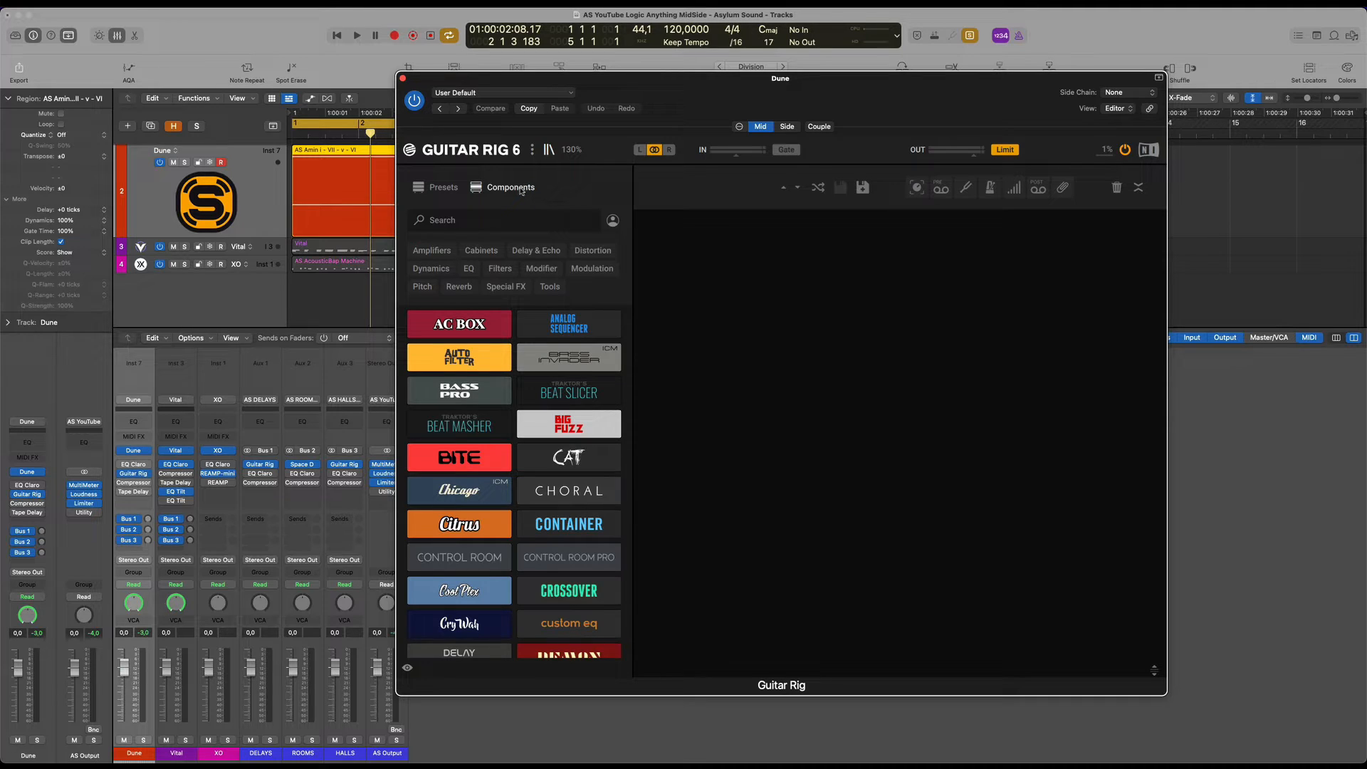
{"action": "left_click", "coordinate": [469, 268]}
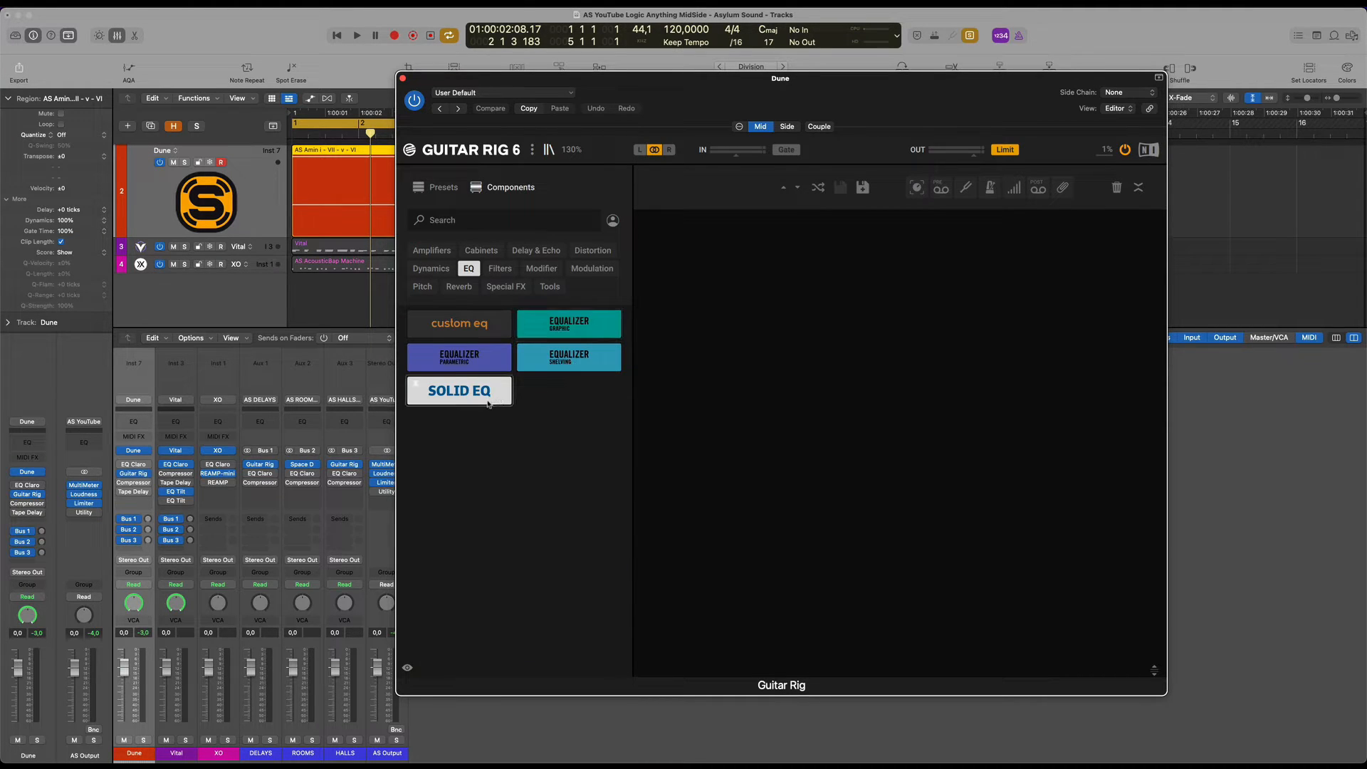
{"action": "left_click_drag", "start_coordinate": [488, 405], "coordinate": [814, 339]}
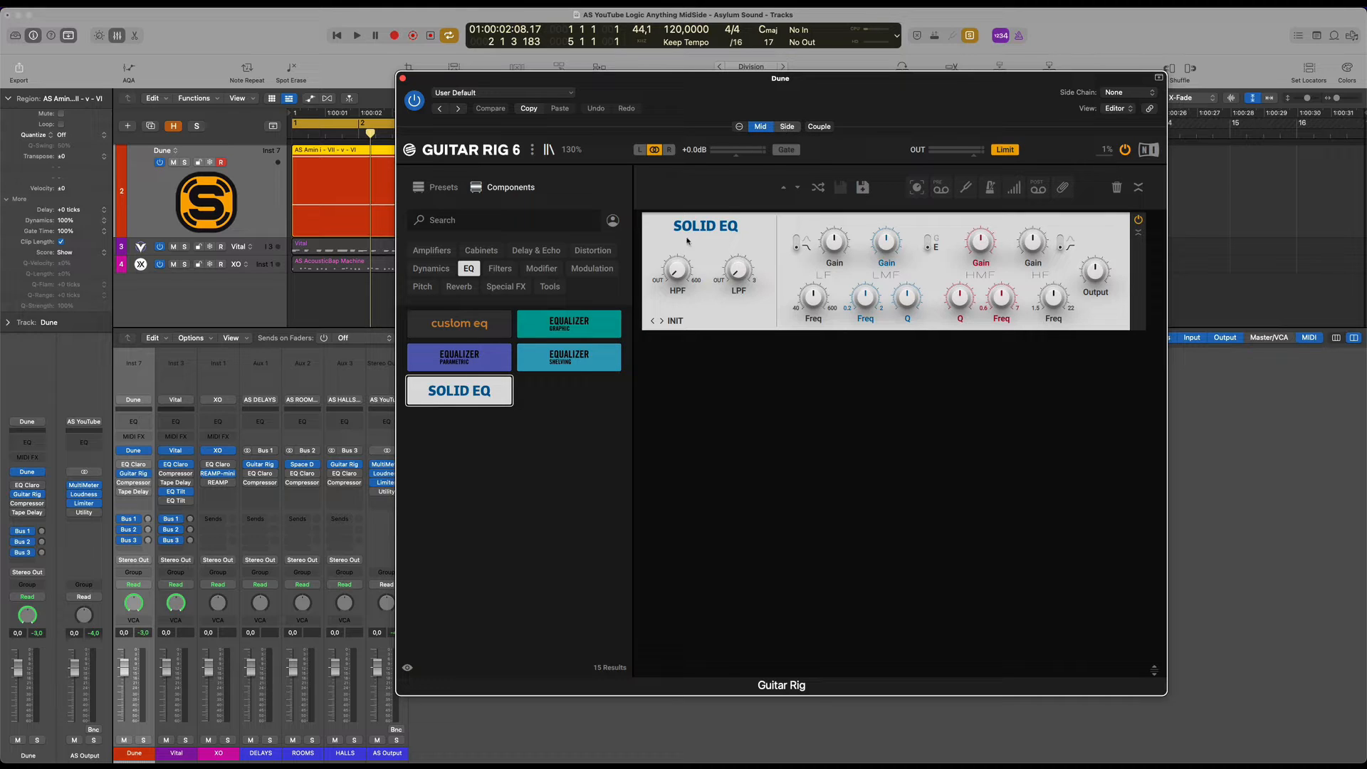
Add the Solid EQ component to the rack of Guitar Rig's Side channel and hide the component browser
{"action": "left_click", "coordinate": [510, 188]}
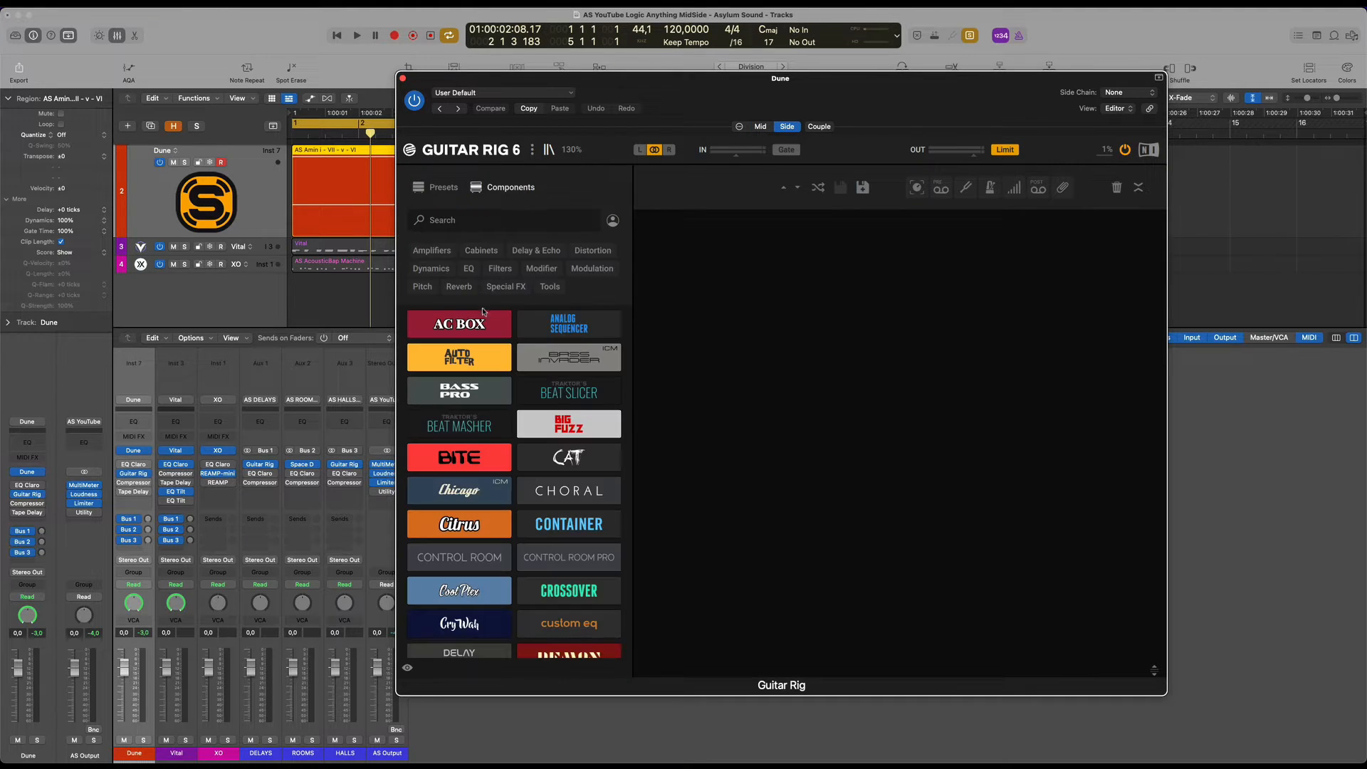
{"action": "left_click", "coordinate": [469, 268]}
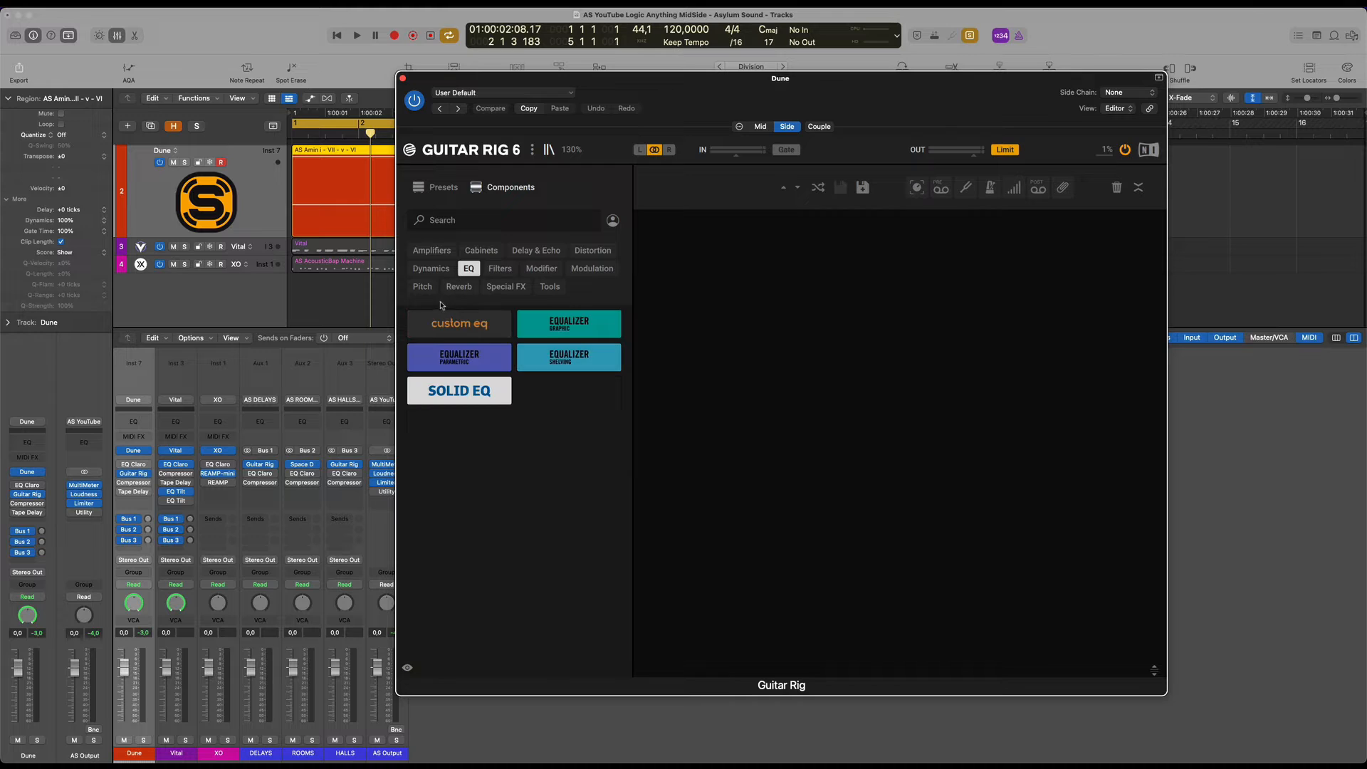
{"action": "left_click_drag", "start_coordinate": [459, 390], "coordinate": [856, 324]}
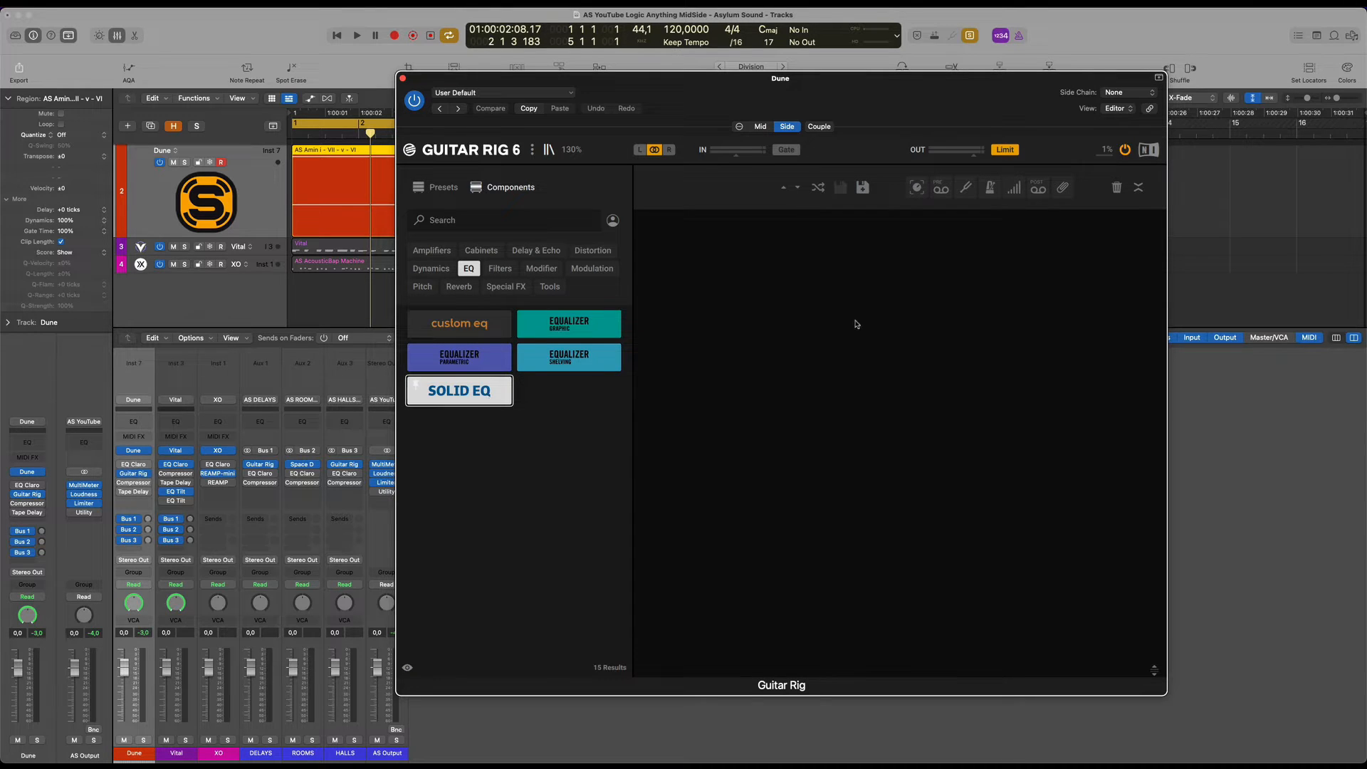
{"action": "left_click", "coordinate": [546, 150]}
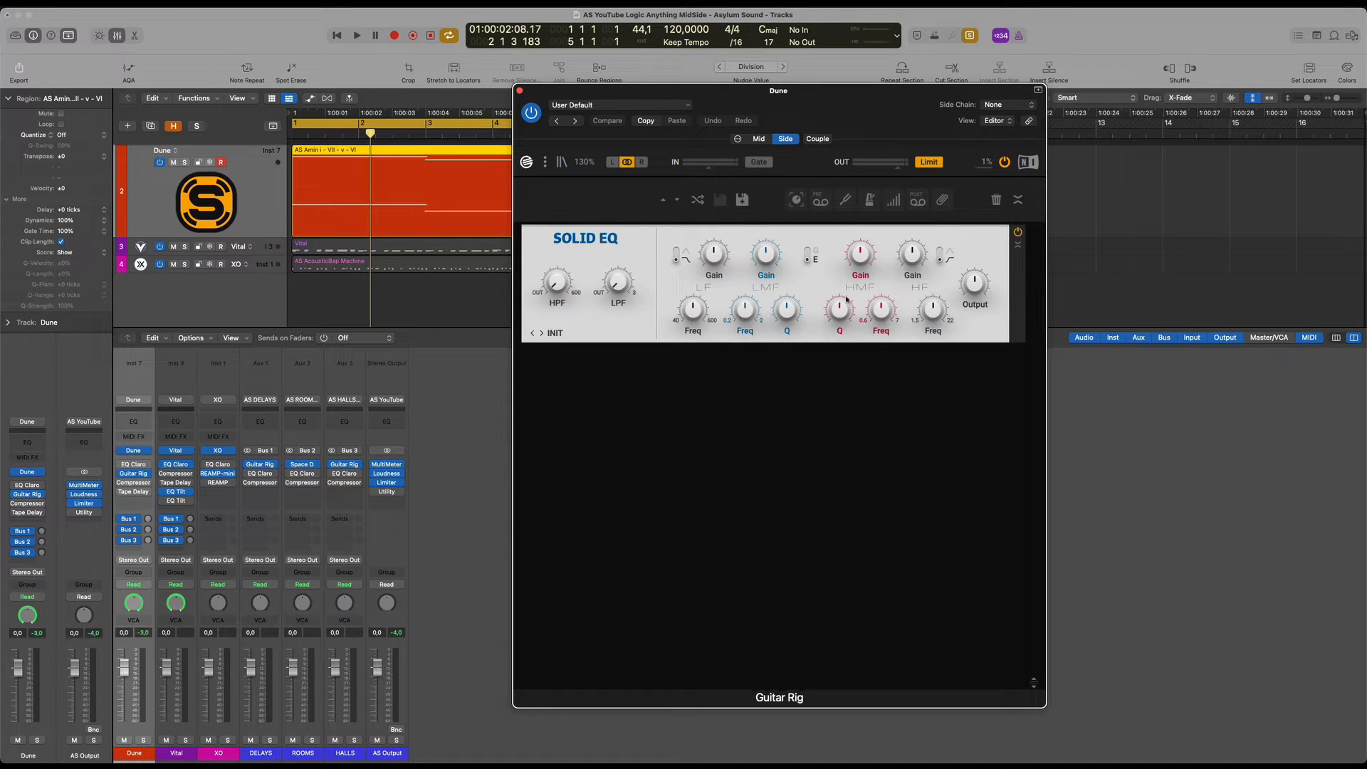
Look at Guitar Rig's Mid channel and return to its Side channel
{"action": "left_click_drag", "start_coordinate": [824, 89], "coordinate": [884, 152]}
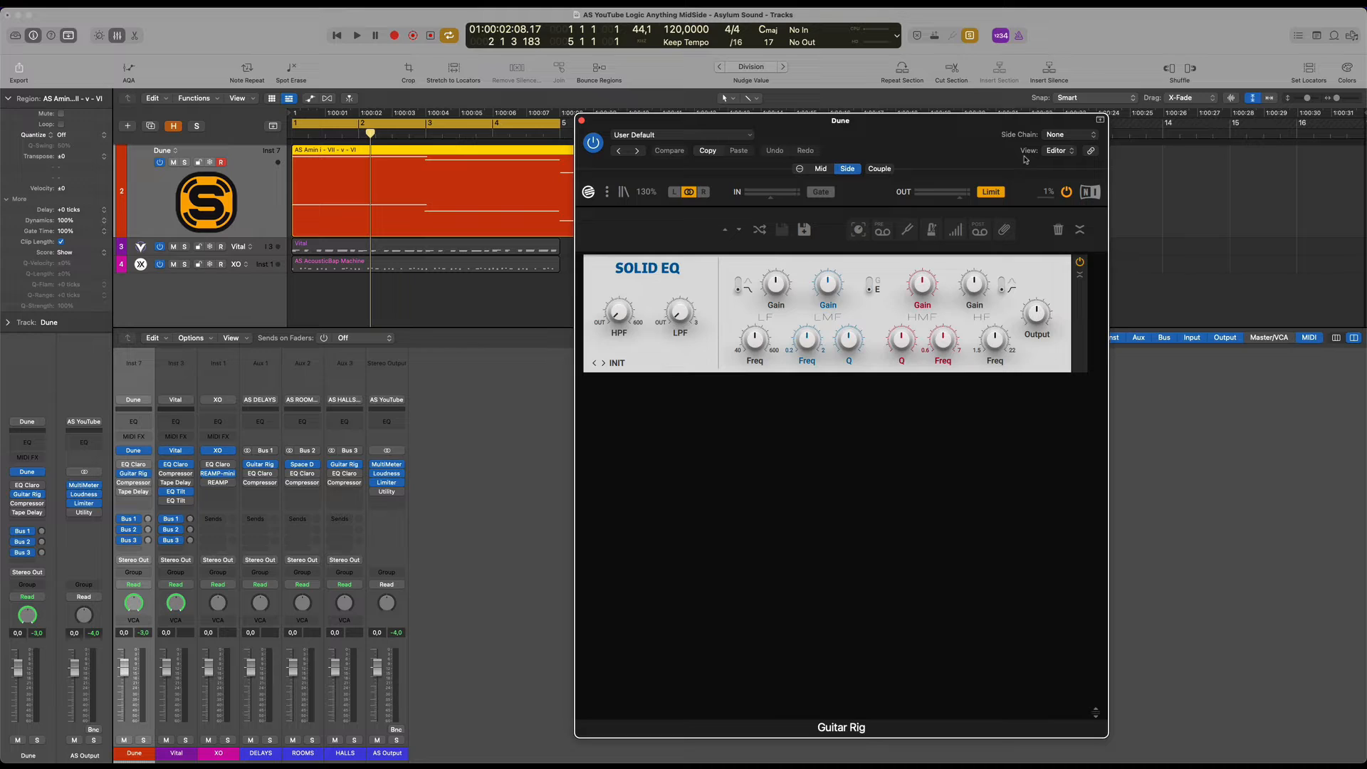
{"action": "left_click_drag", "start_coordinate": [953, 142], "coordinate": [960, 138]}
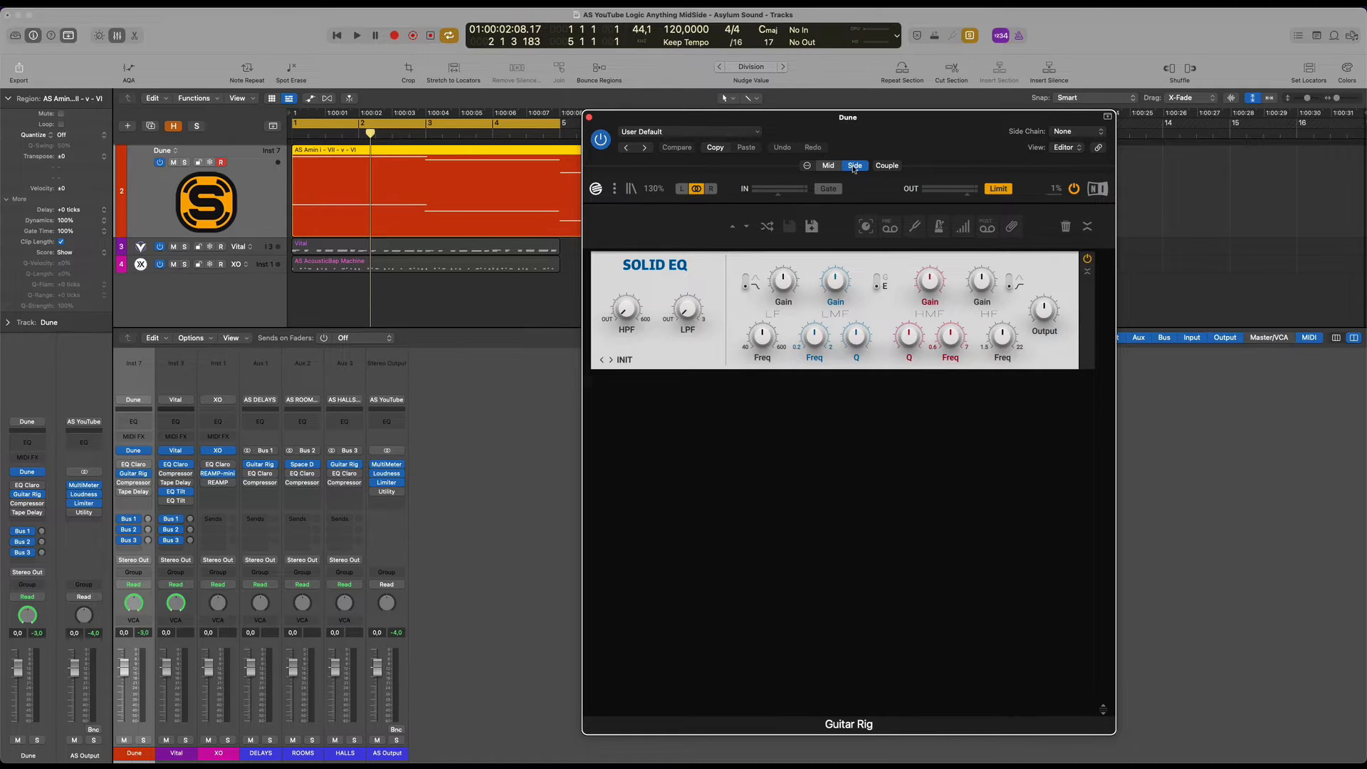
{"action": "left_click", "coordinate": [828, 167]}
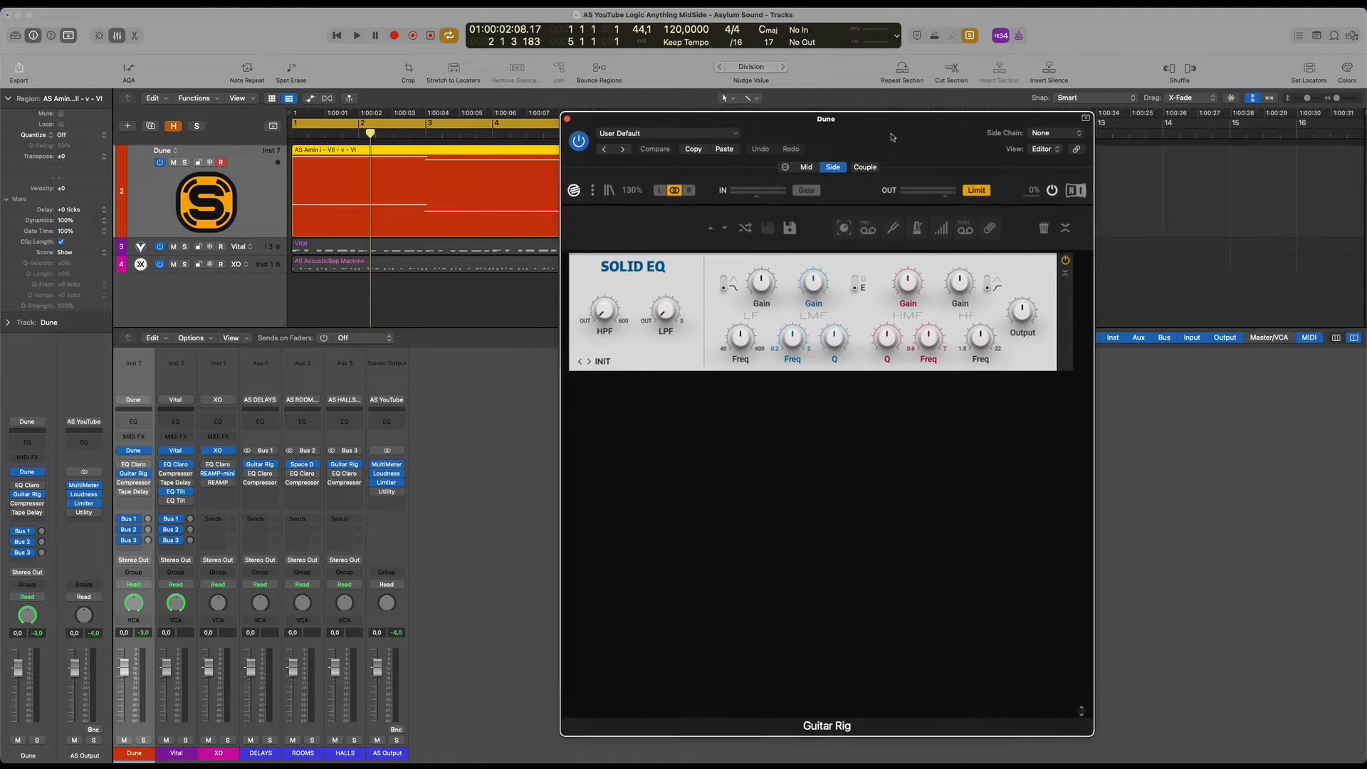
{"action": "left_click_drag", "start_coordinate": [904, 138], "coordinate": [864, 142]}
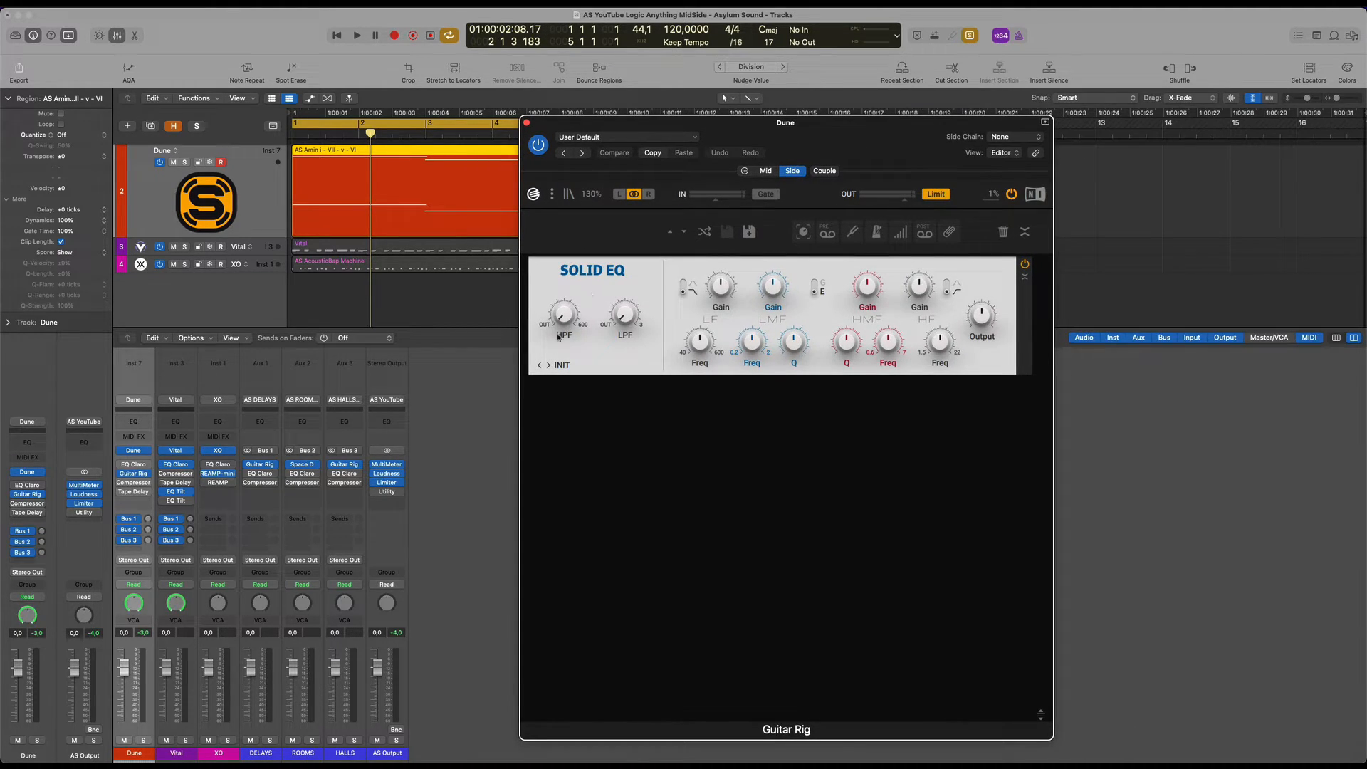
Sweep the high-pass filter of the Side channel's Solid EQ up past 292 Hz while playing the Dune part, and stop playback
{"action": "left_click_drag", "start_coordinate": [566, 312], "coordinate": [568, 326]}
{"action": "left_click_drag", "start_coordinate": [582, 122], "coordinate": [624, 132]}
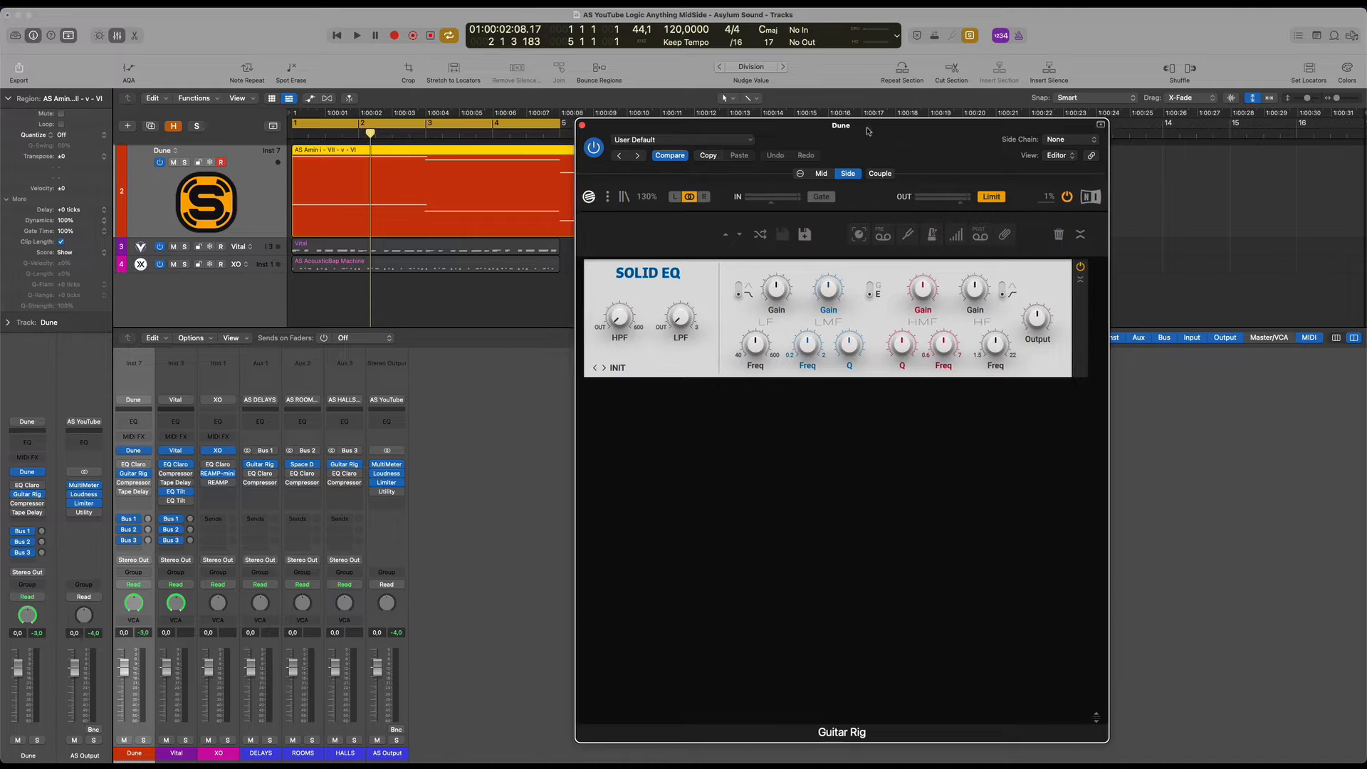
{"action": "mouse_move", "coordinate": [859, 134]}
{"action": "left_mouse_down"}
{"action": "mouse_move", "coordinate": [916, 131]}
{"action": "mouse_move", "coordinate": [848, 136]}
{"action": "left_mouse_up"}
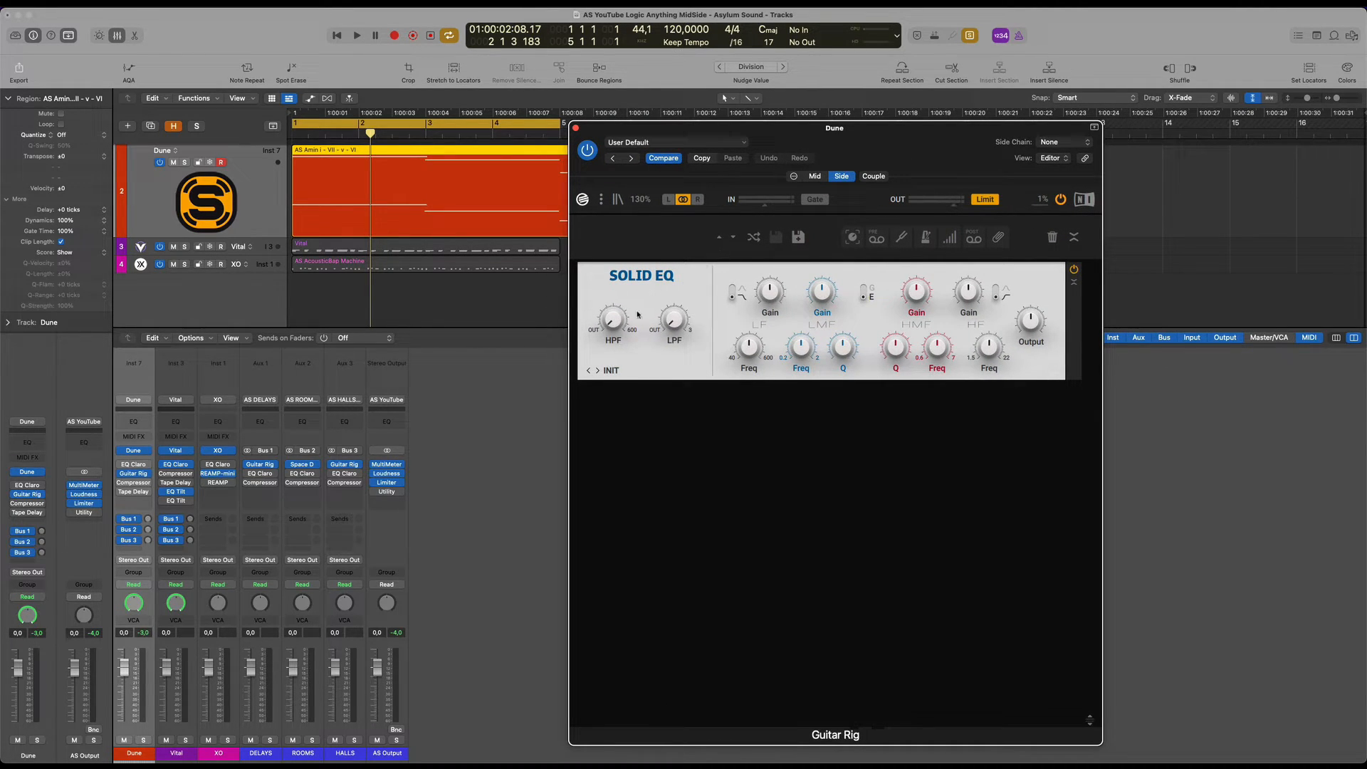
{"action": "key", "text": "space"}
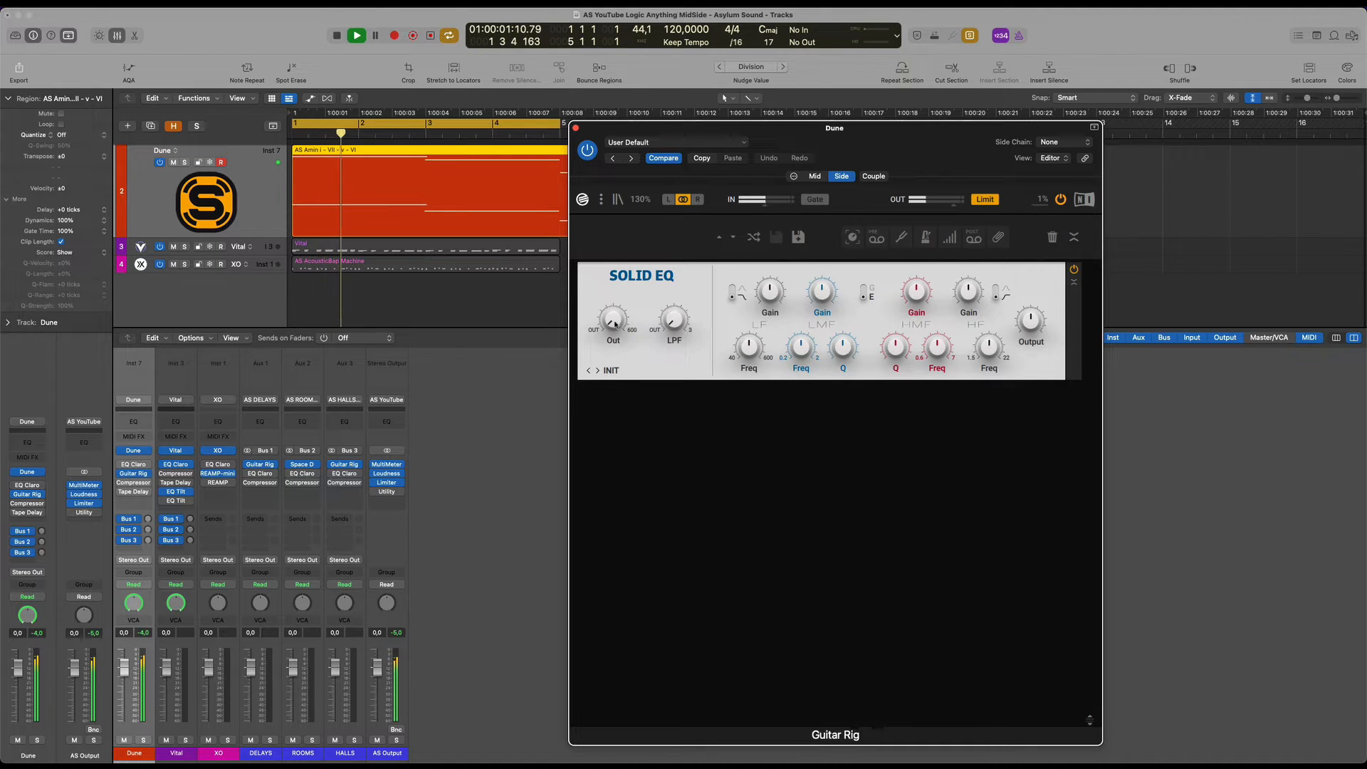
{"action": "left_click_drag", "start_coordinate": [615, 325], "coordinate": [613, 107]}
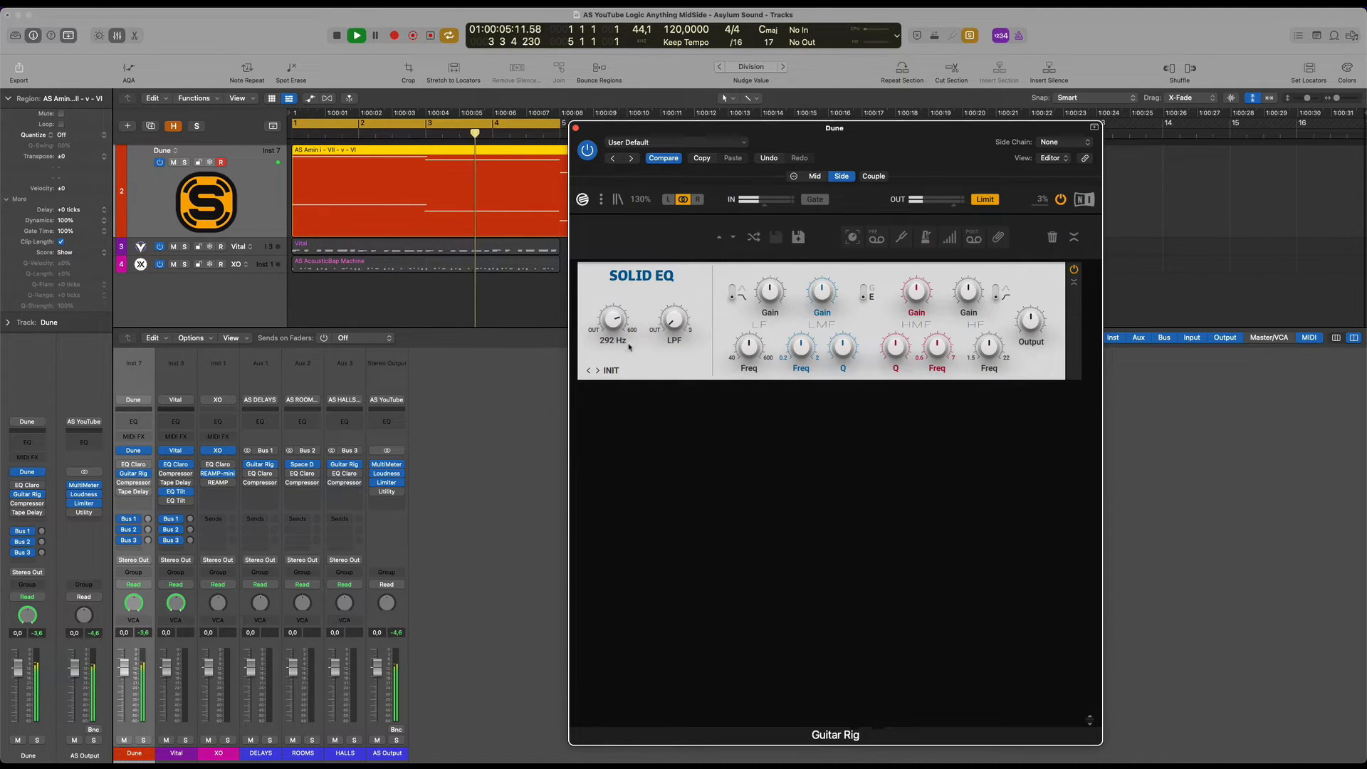
{"action": "left_click_drag", "start_coordinate": [613, 324], "coordinate": [604, 180]}
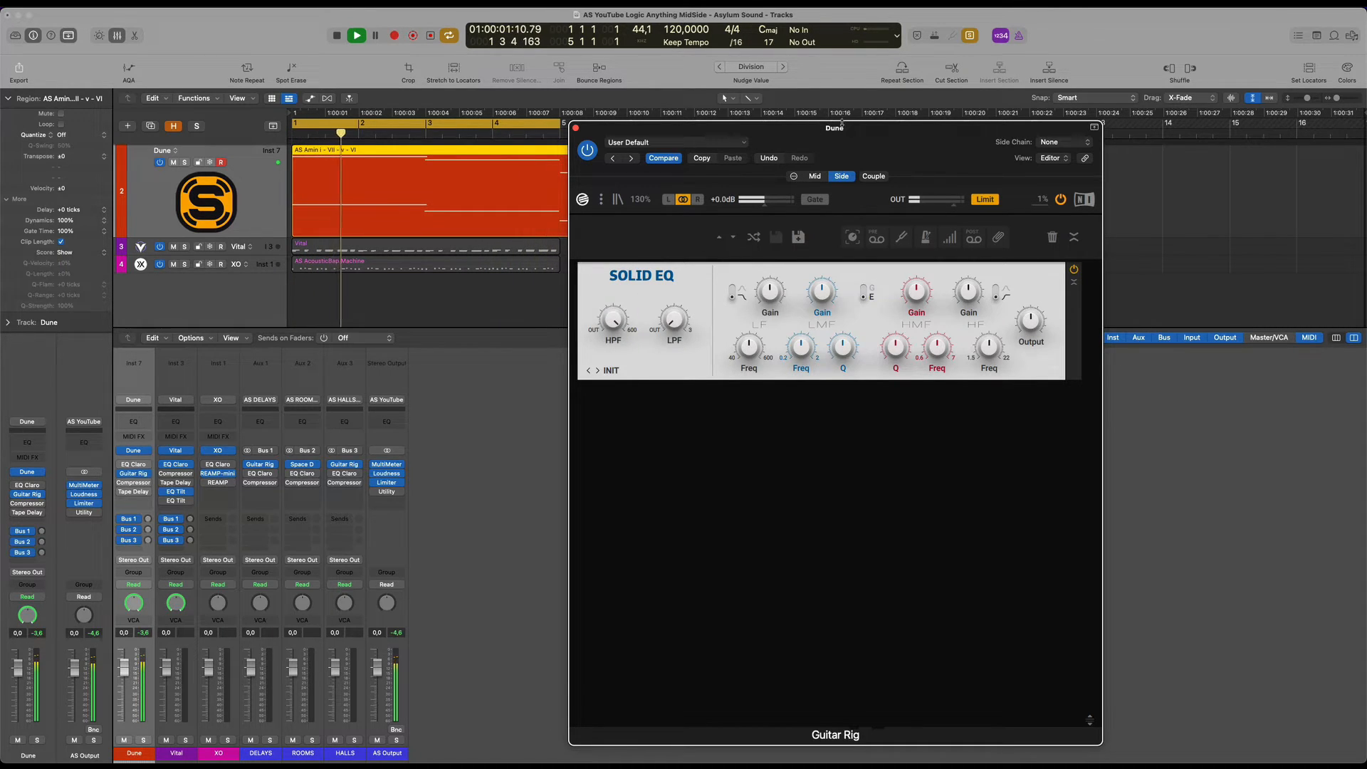
{"action": "left_click_drag", "start_coordinate": [823, 160], "coordinate": [897, 147]}
{"action": "key", "text": "space"}
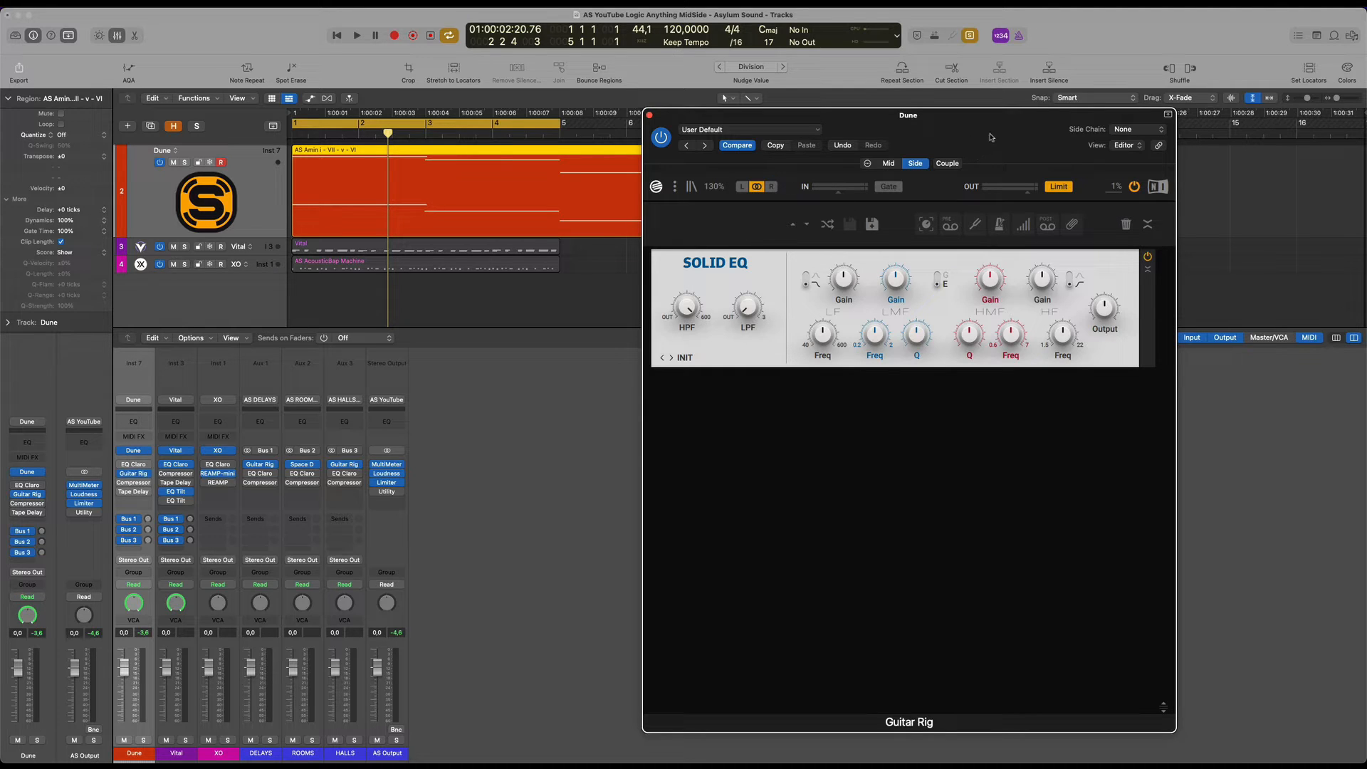
Set the Side channel's Solid EQ high-pass filter to 310 Hz and play the Dune part to hear it
{"action": "left_click_drag", "start_coordinate": [989, 136], "coordinate": [980, 138]}
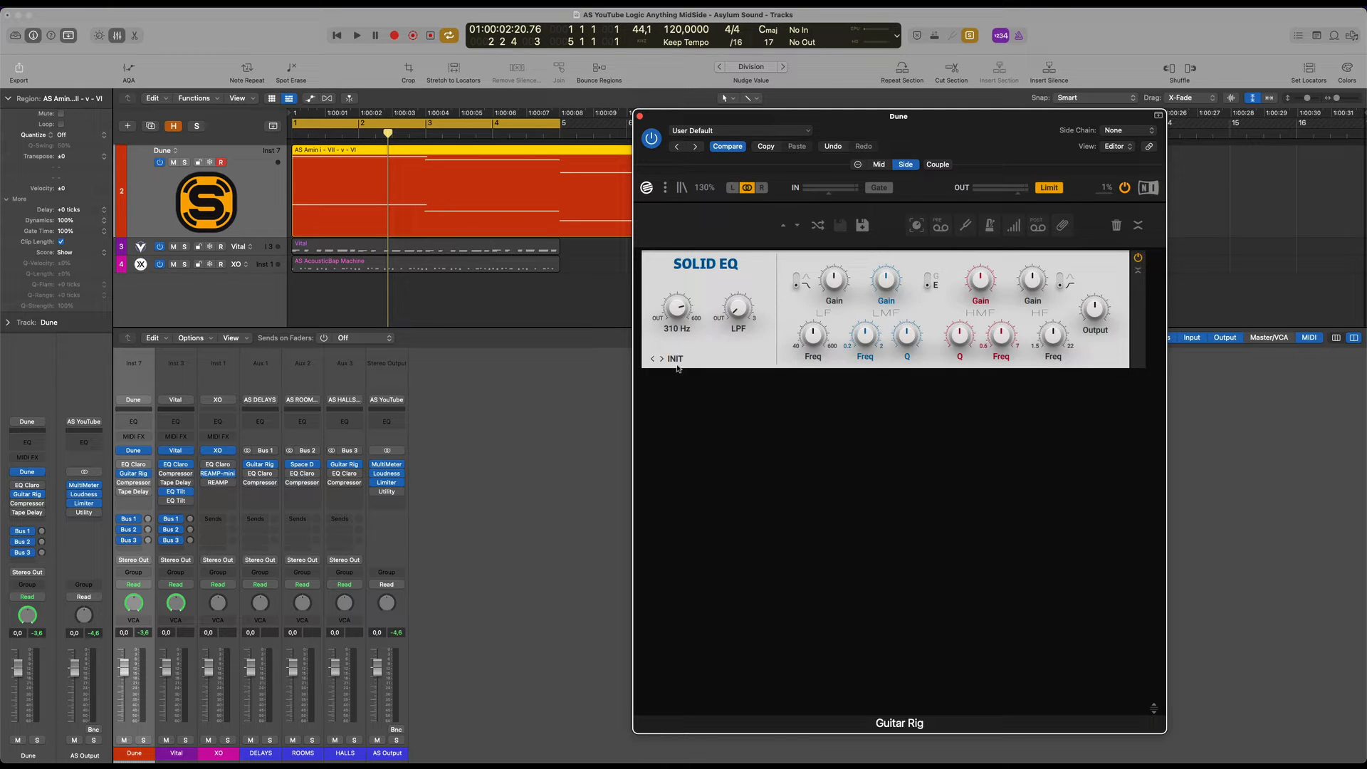
{"action": "left_click_drag", "start_coordinate": [951, 141], "coordinate": [961, 132]}
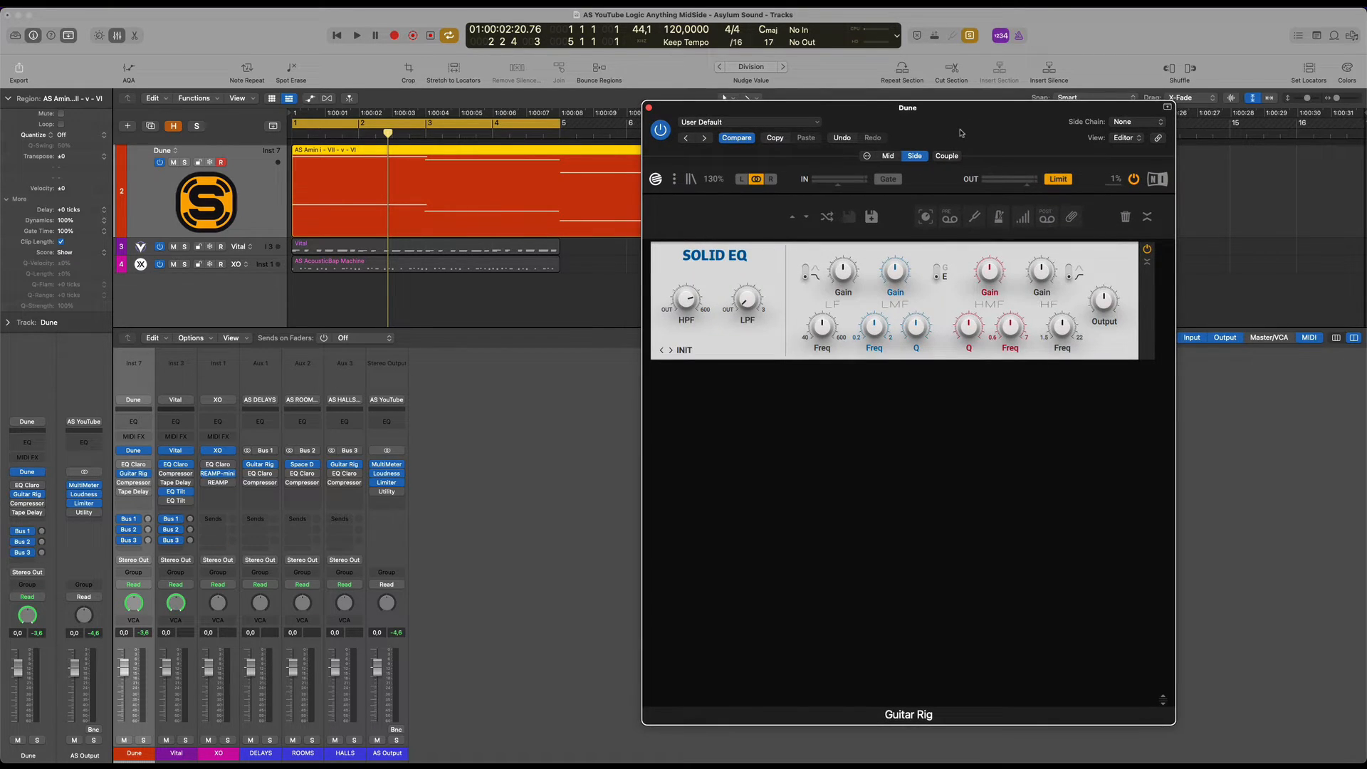
{"action": "key", "text": "space"}
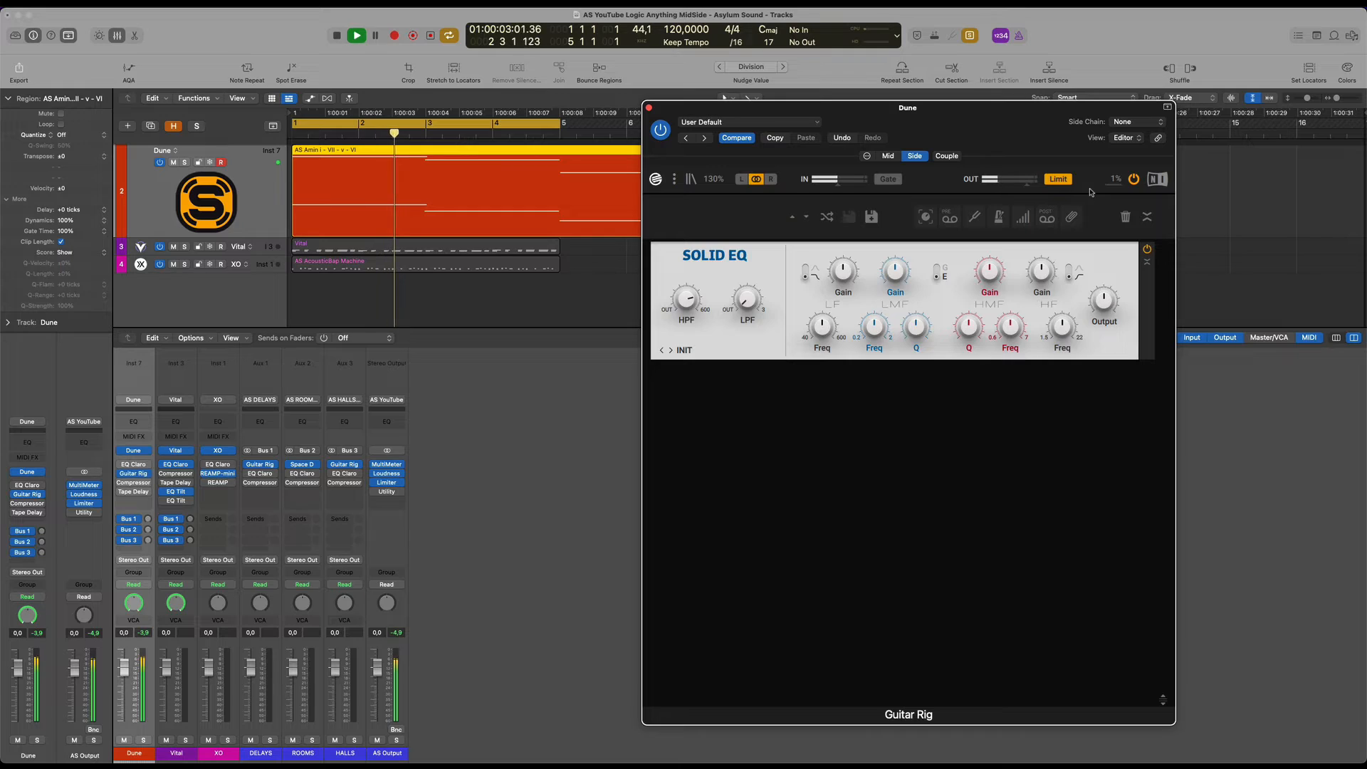
{"action": "key", "text": "space"}
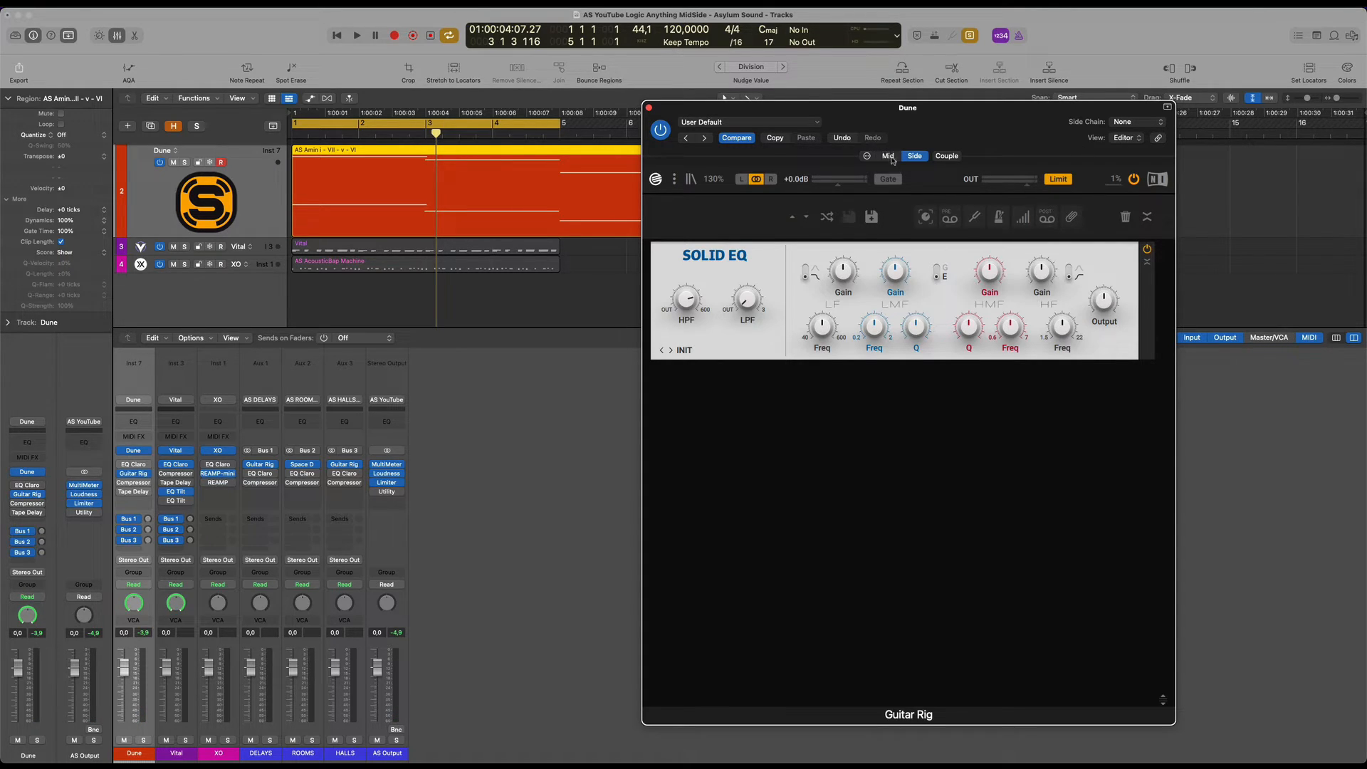
Show Guitar Rig's Mid channel and hide its component browser
{"action": "left_click", "coordinate": [937, 268]}
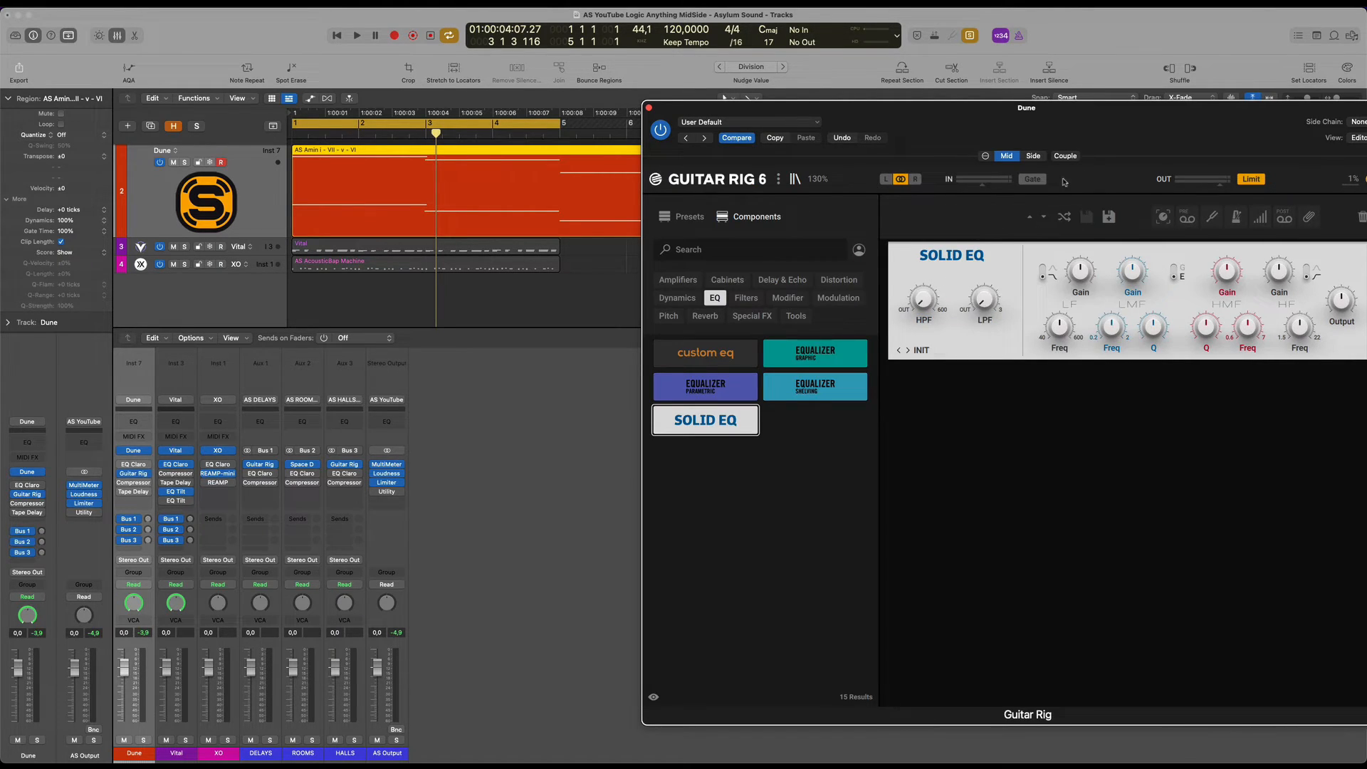
{"action": "left_click", "coordinate": [666, 164]}
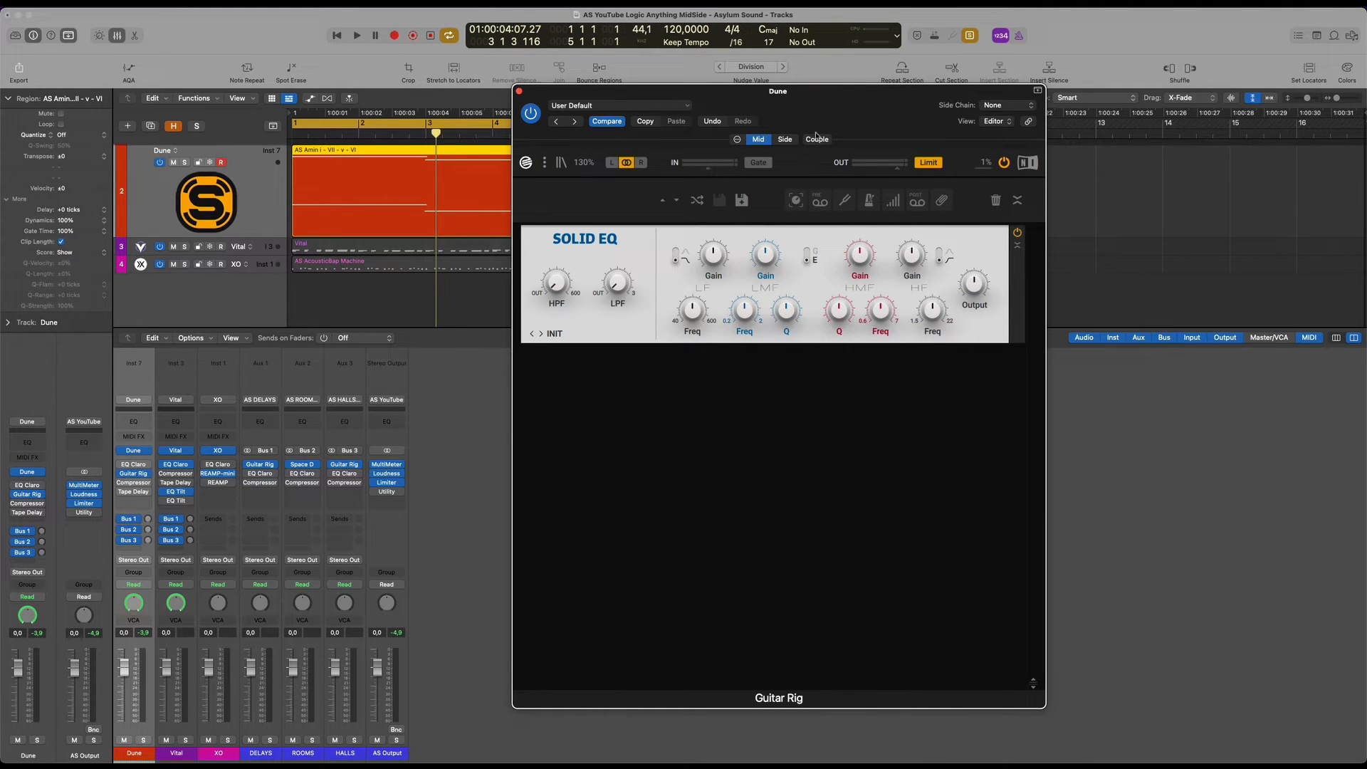
{"action": "left_click_drag", "start_coordinate": [801, 104], "coordinate": [852, 136]}
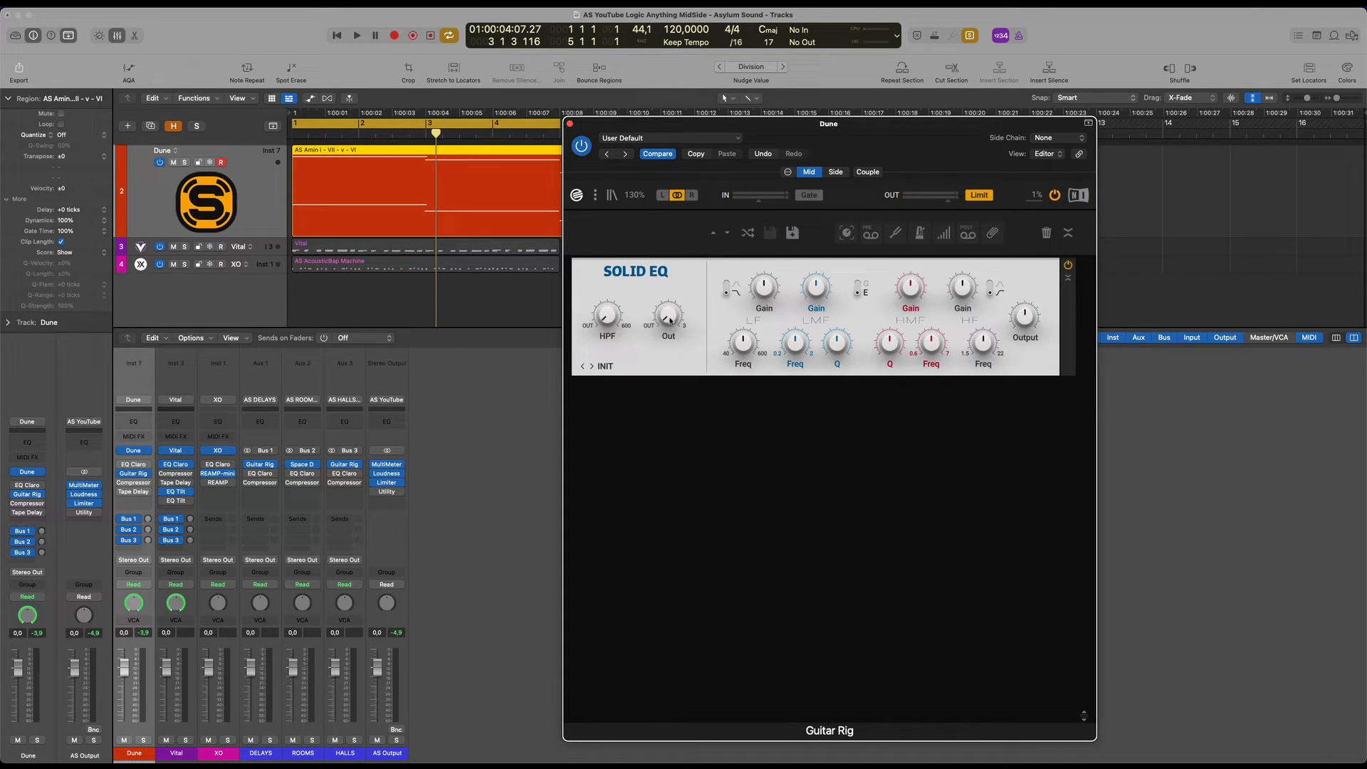
Play the Dune part and boost the LMF gain of the Mid channel's Solid EQ, turning down that band's frequency and Q
{"action": "key", "text": "space"}
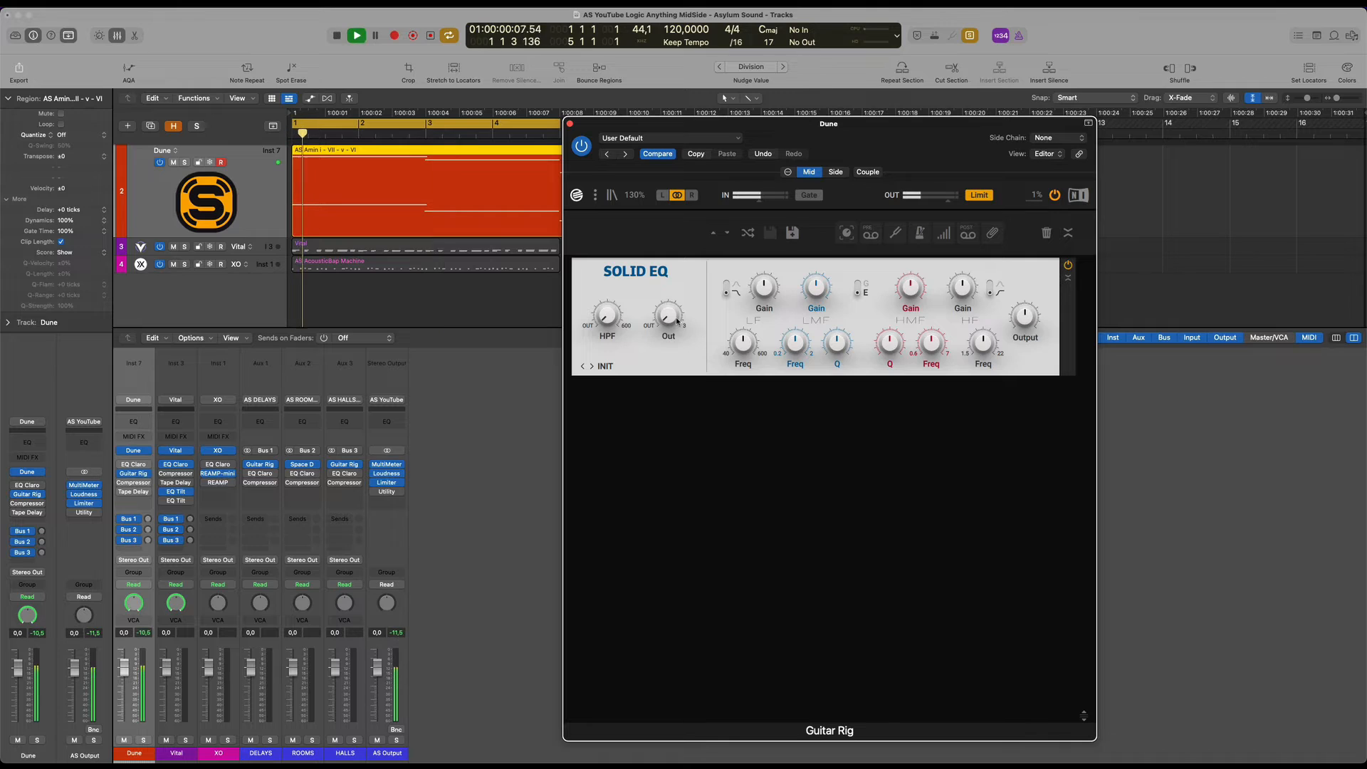
{"action": "key", "text": "space"}
{"action": "left_click_drag", "start_coordinate": [786, 130], "coordinate": [813, 133]}
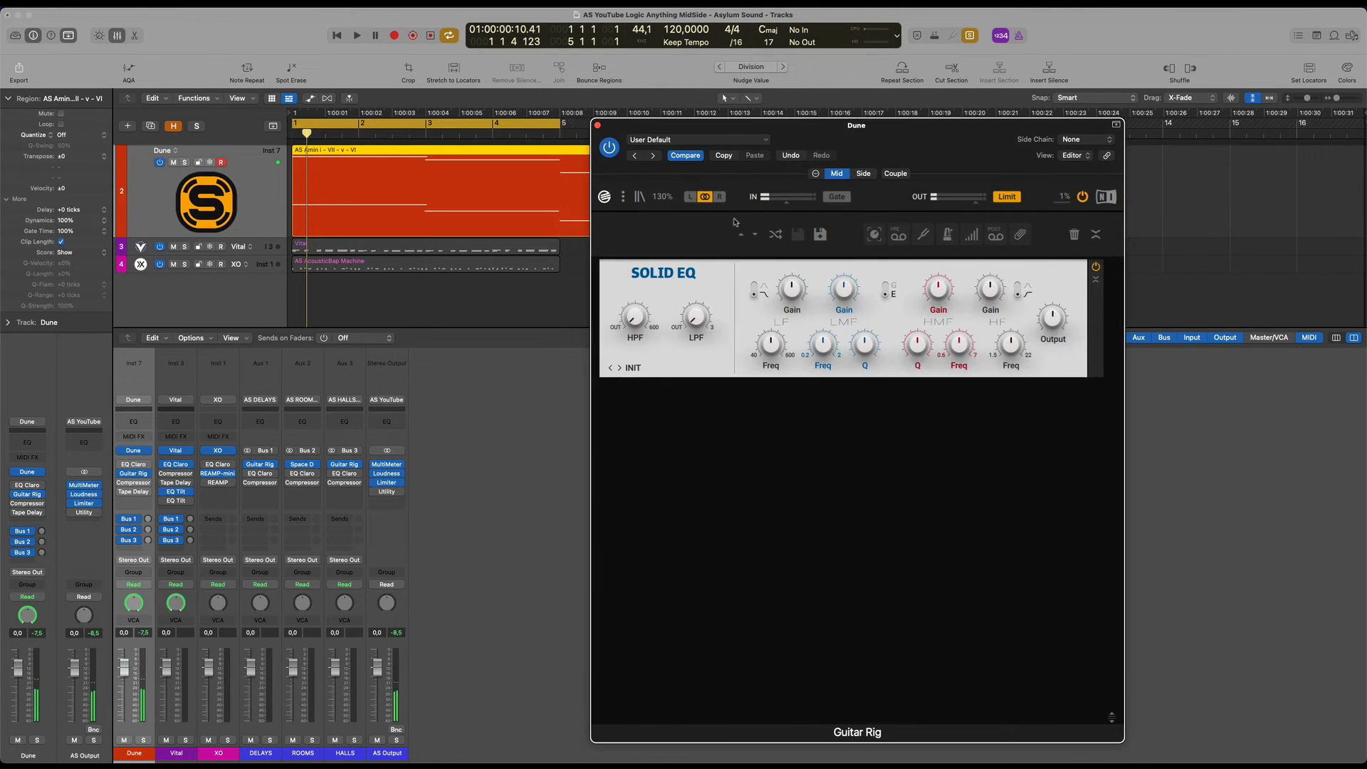
{"action": "key", "text": "space"}
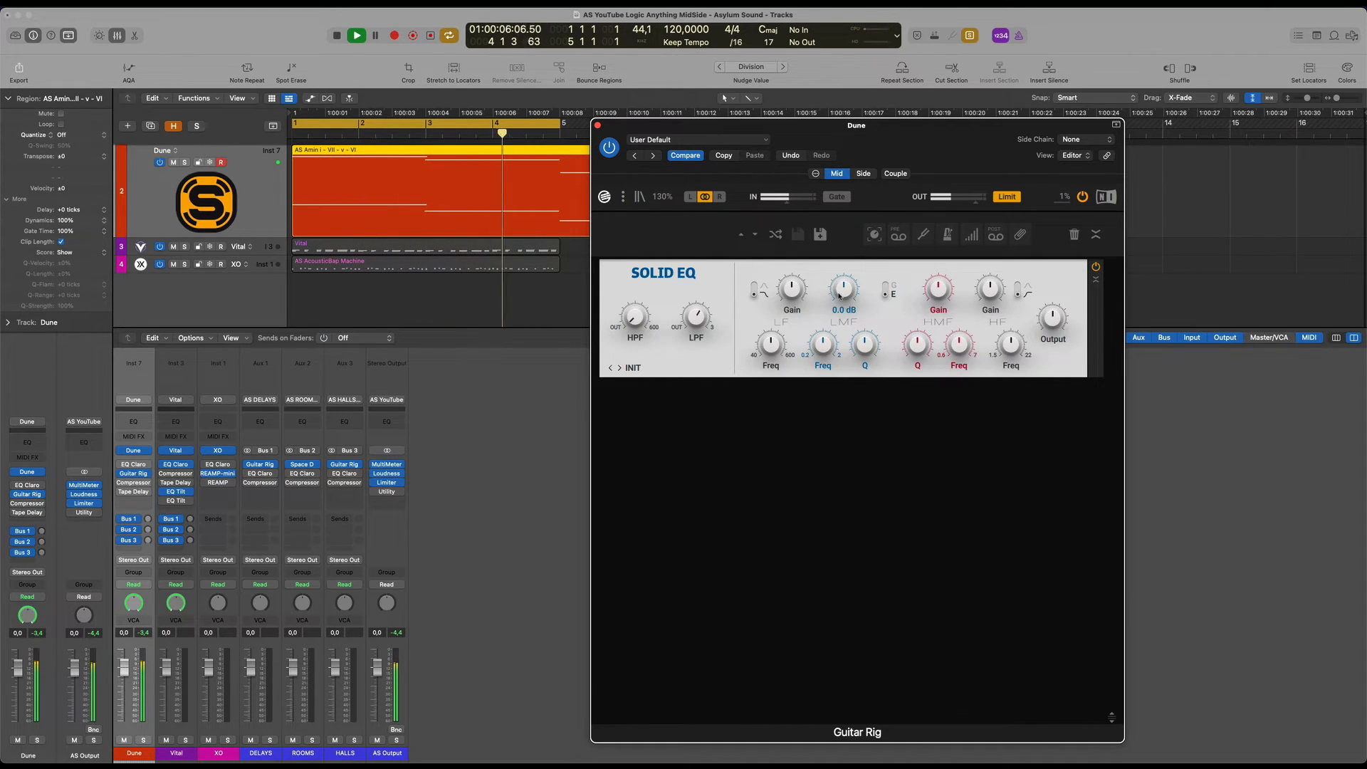
{"action": "left_click_drag", "start_coordinate": [842, 299], "coordinate": [841, 300]}
{"action": "left_click_drag", "start_coordinate": [822, 347], "coordinate": [857, 367]}
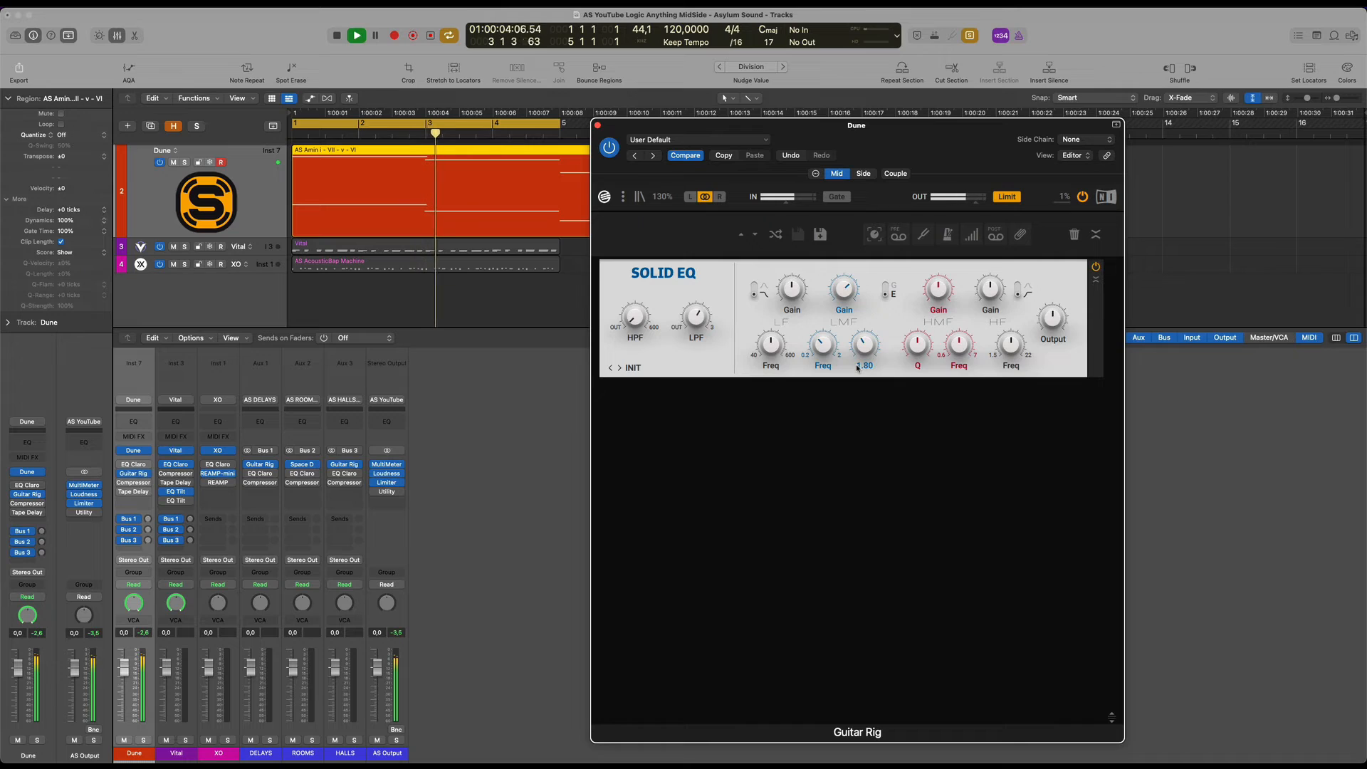
Boost the HMF gain of the Side channel's Solid EQ to 5.8 dB while playing the Dune part, and stop playback
{"action": "left_click", "coordinate": [863, 173]}
{"action": "left_click_drag", "start_coordinate": [862, 126], "coordinate": [812, 109]}
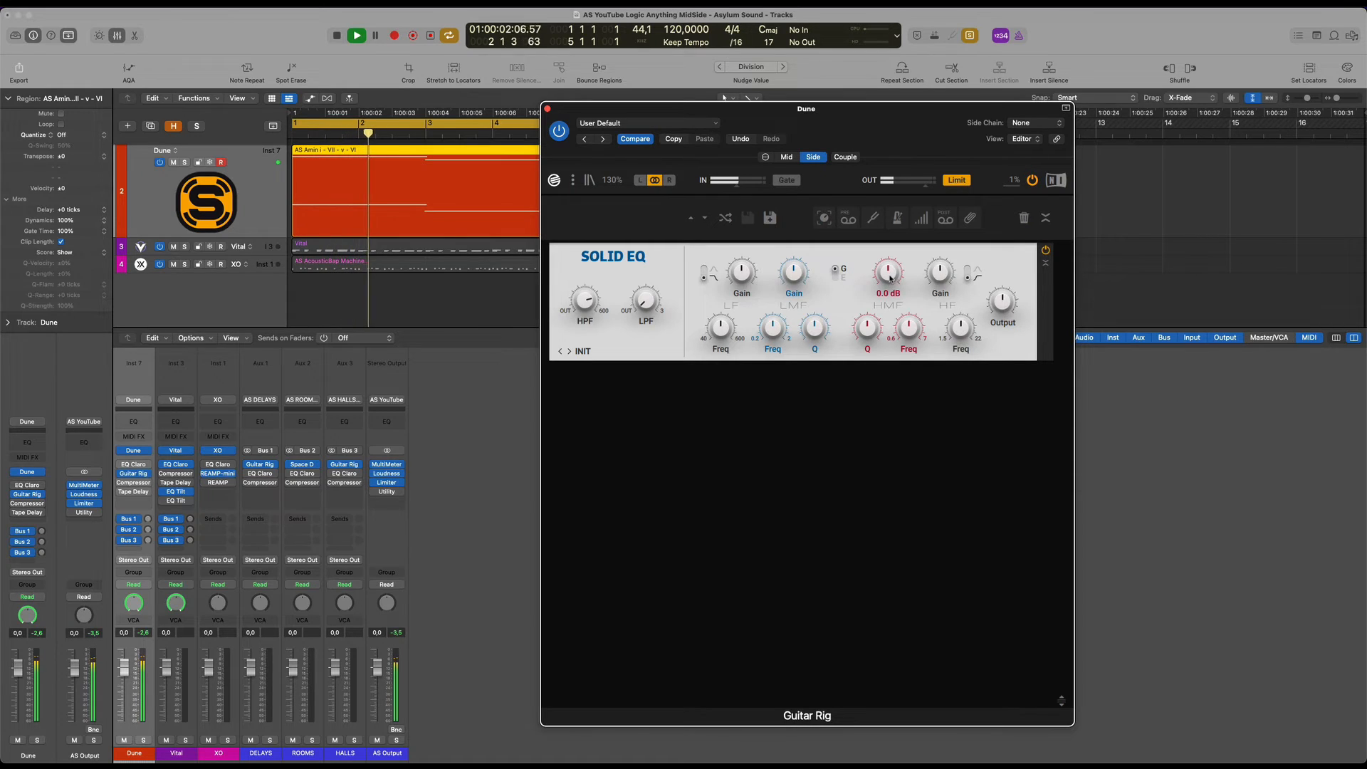
{"action": "key", "text": "space"}
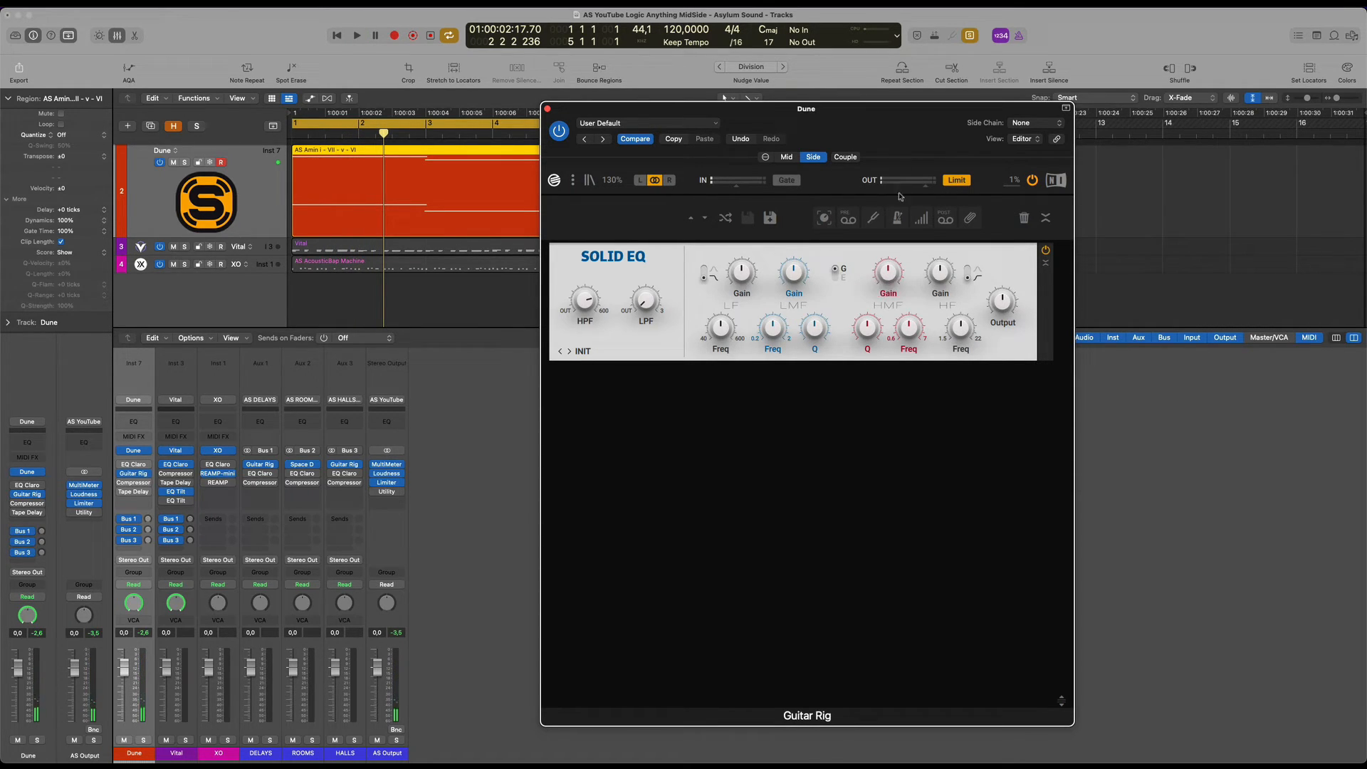
{"action": "left_click_drag", "start_coordinate": [905, 121], "coordinate": [923, 115]}
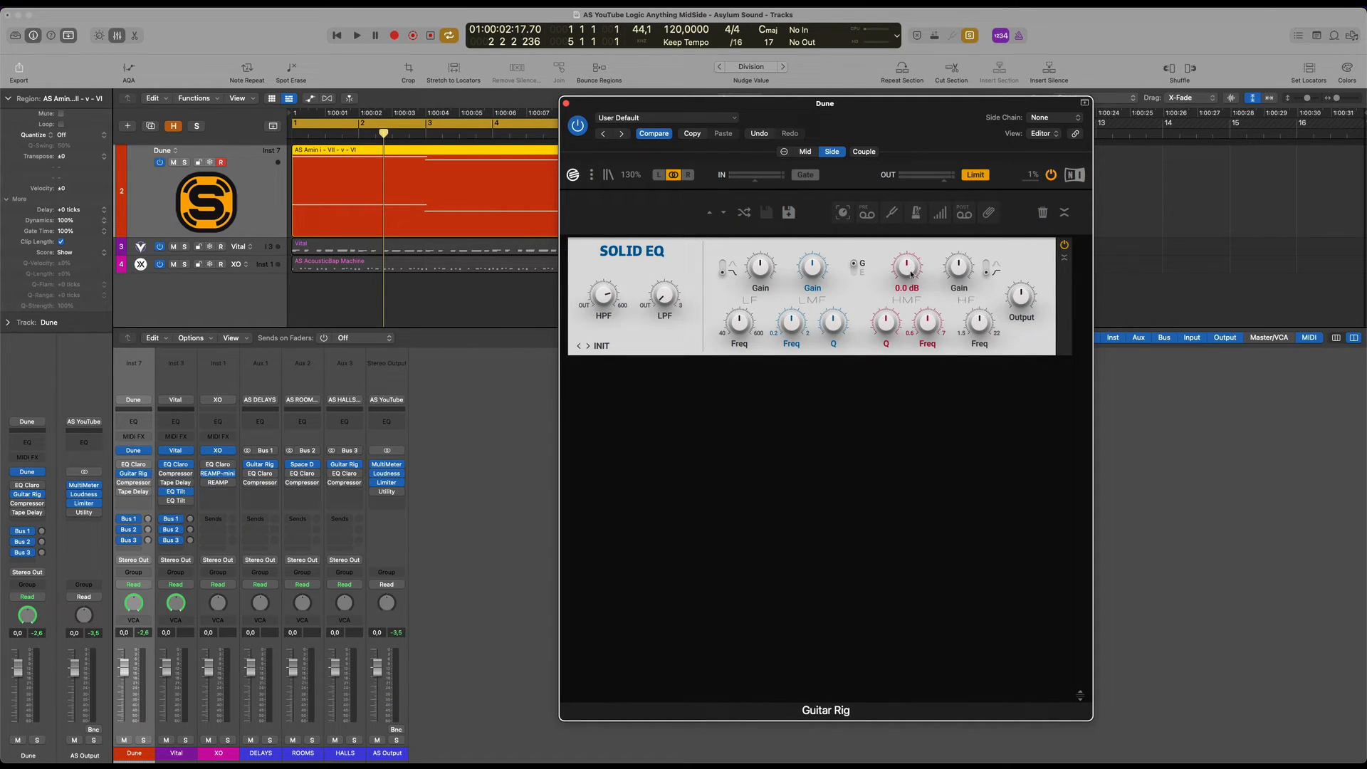
{"action": "key", "text": "space"}
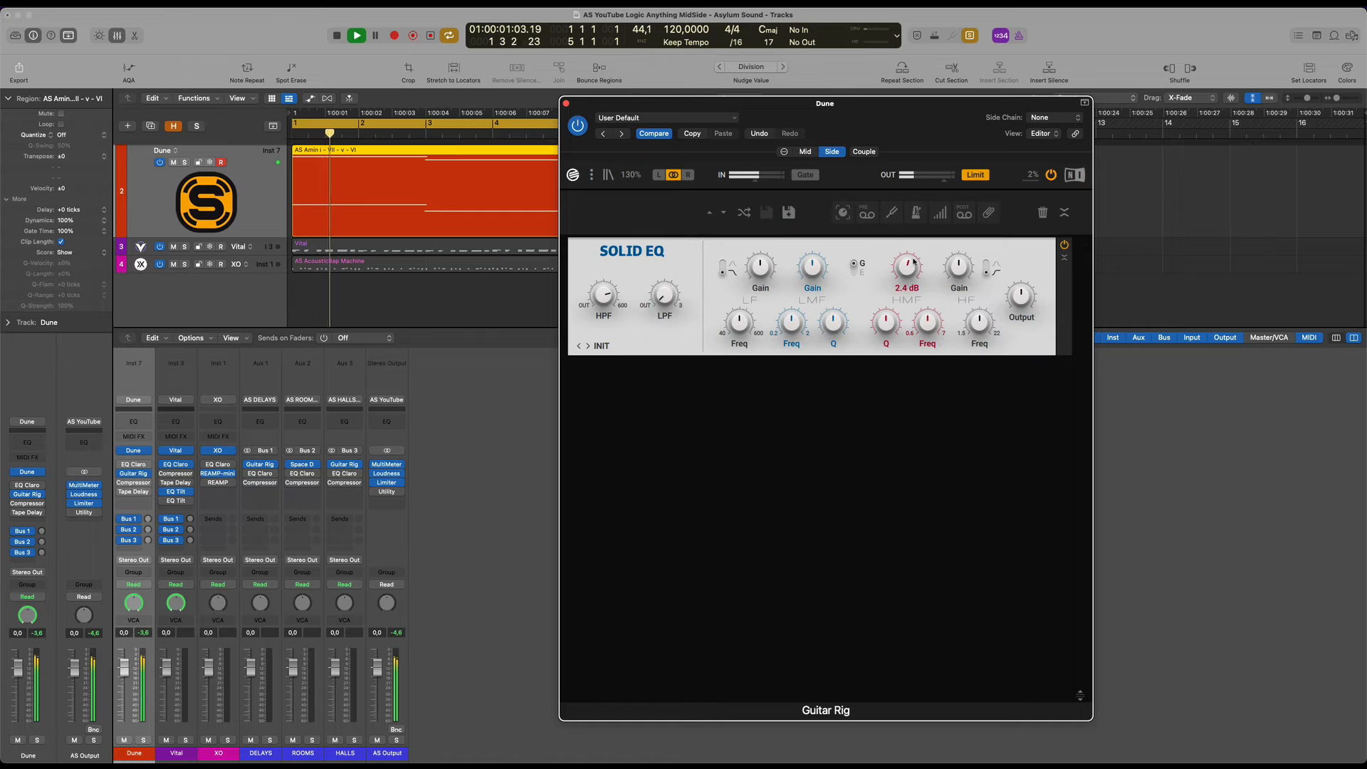
{"action": "left_click_drag", "start_coordinate": [910, 275], "coordinate": [919, 241]}
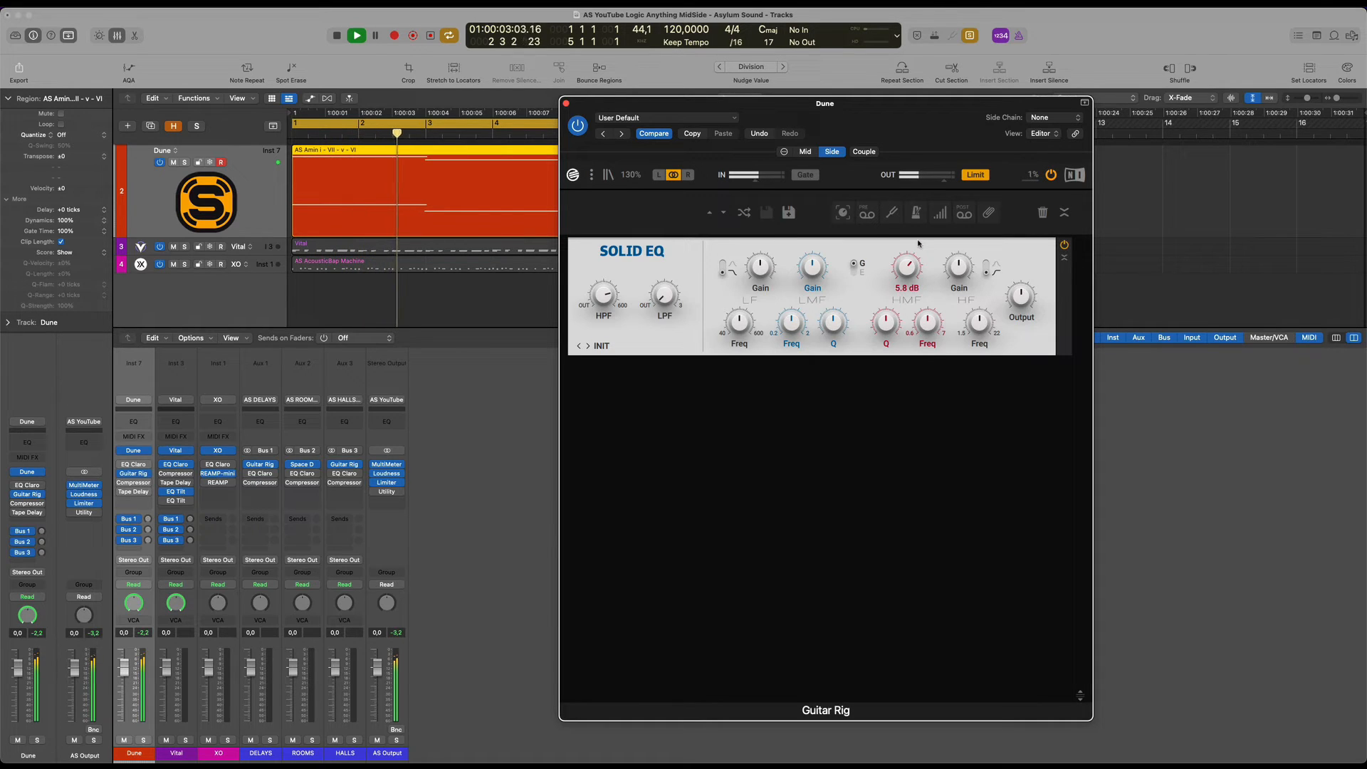
{"action": "left_click_drag", "start_coordinate": [870, 156], "coordinate": [939, 169]}
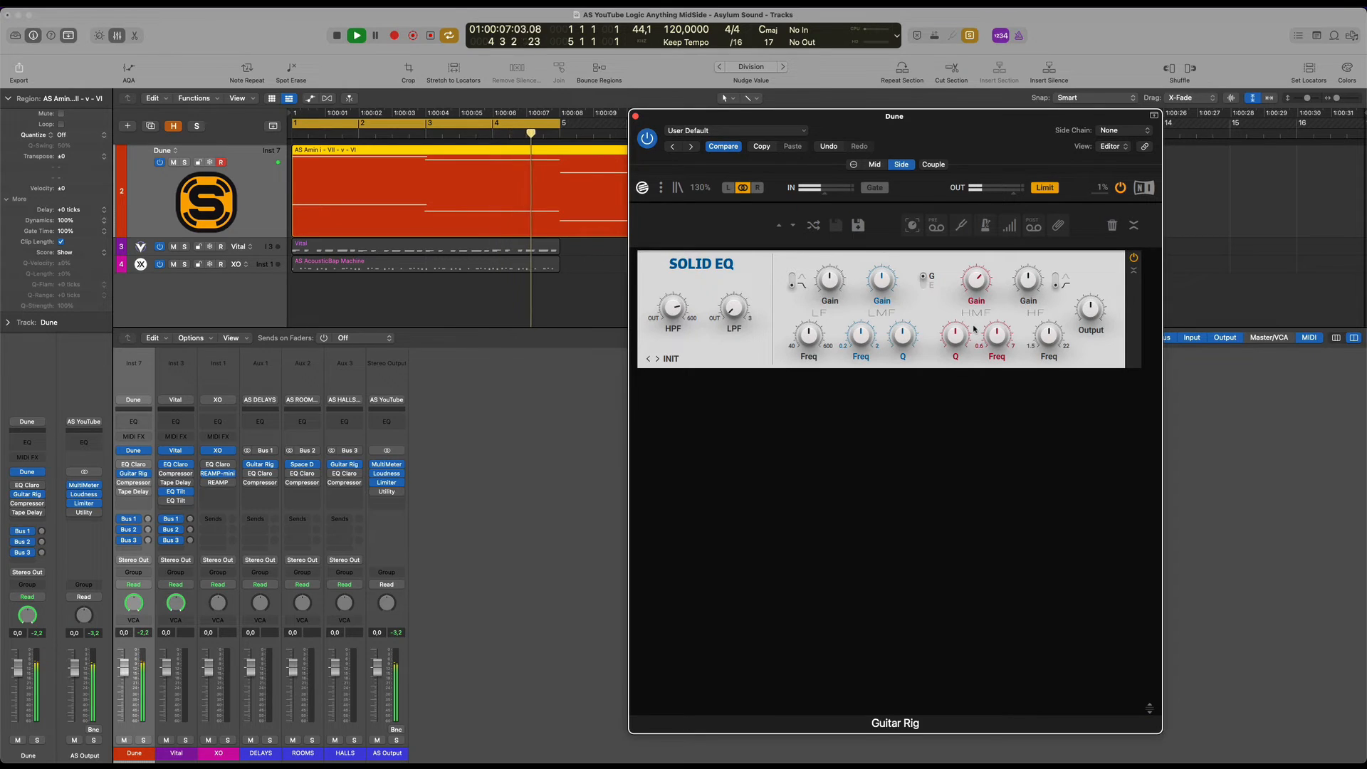
{"action": "key", "text": "space"}
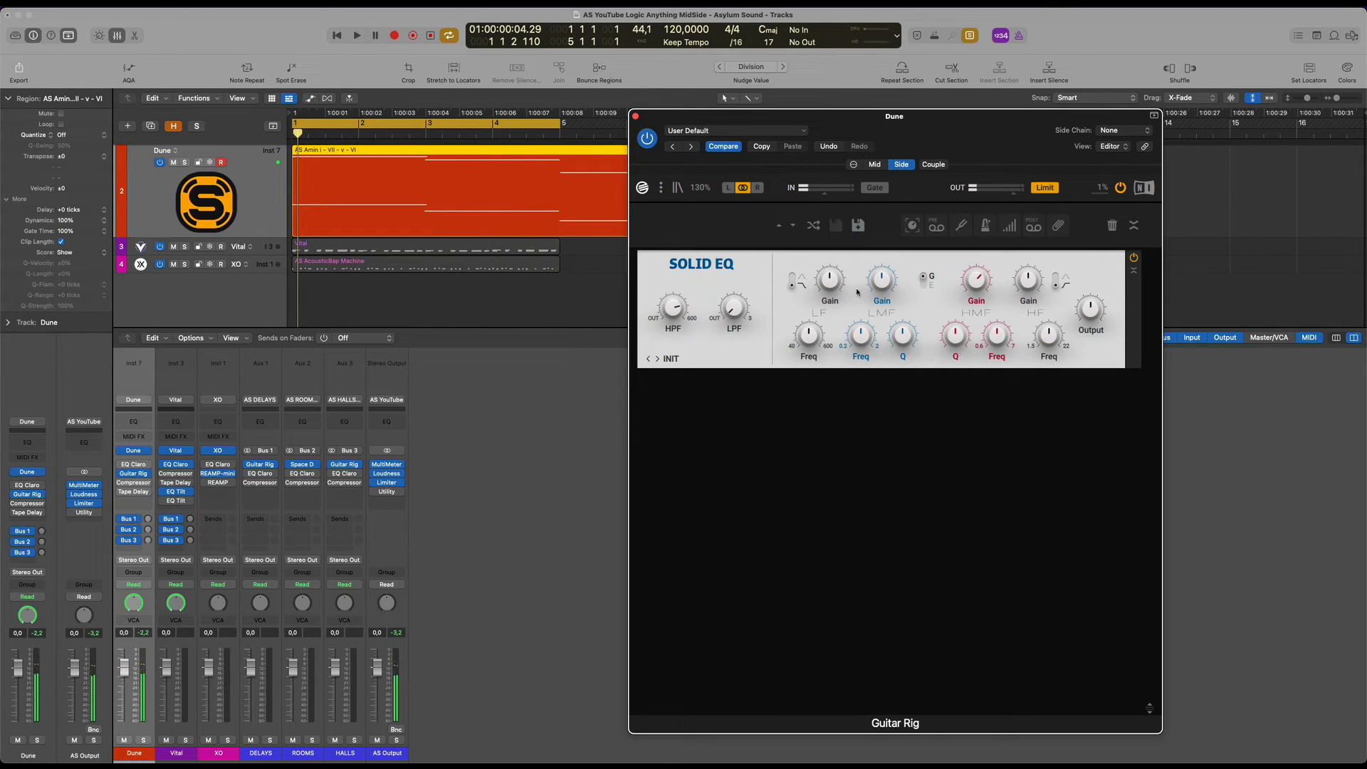
Play the Dune part with Guitar Rig switched on and bypassed to compare the sound, and stop playback
{"action": "key", "text": "space"}
{"action": "left_click", "coordinate": [648, 139]}
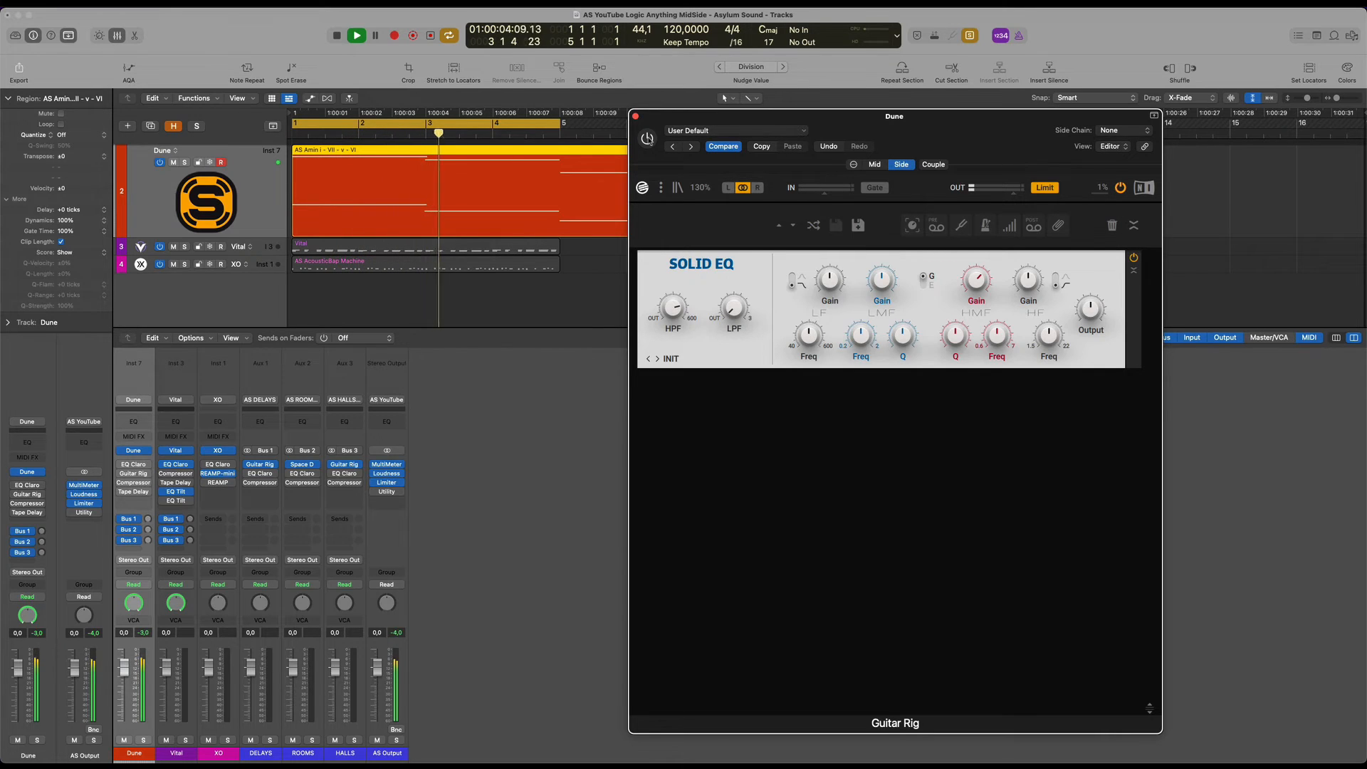
{"action": "key", "text": "space"}
{"action": "key", "text": "space"}
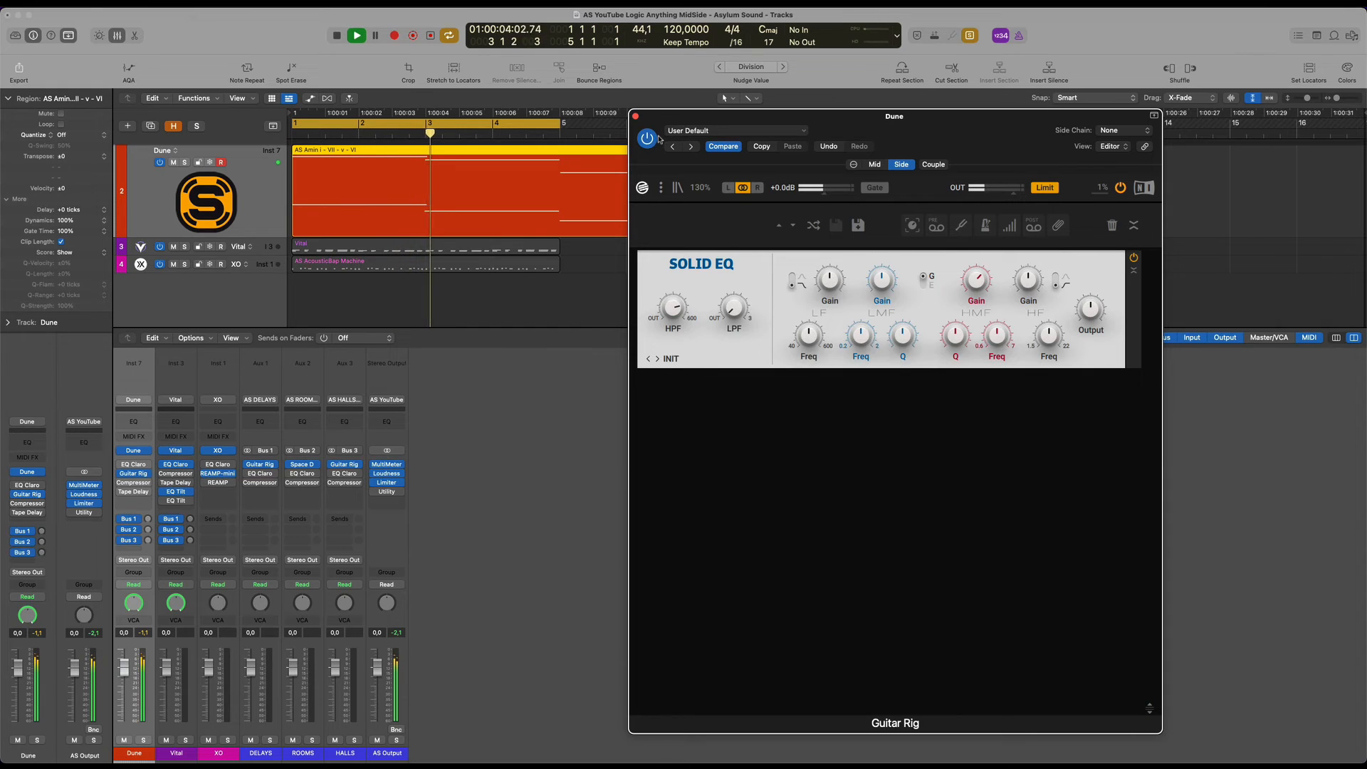
{"action": "key", "text": "space"}
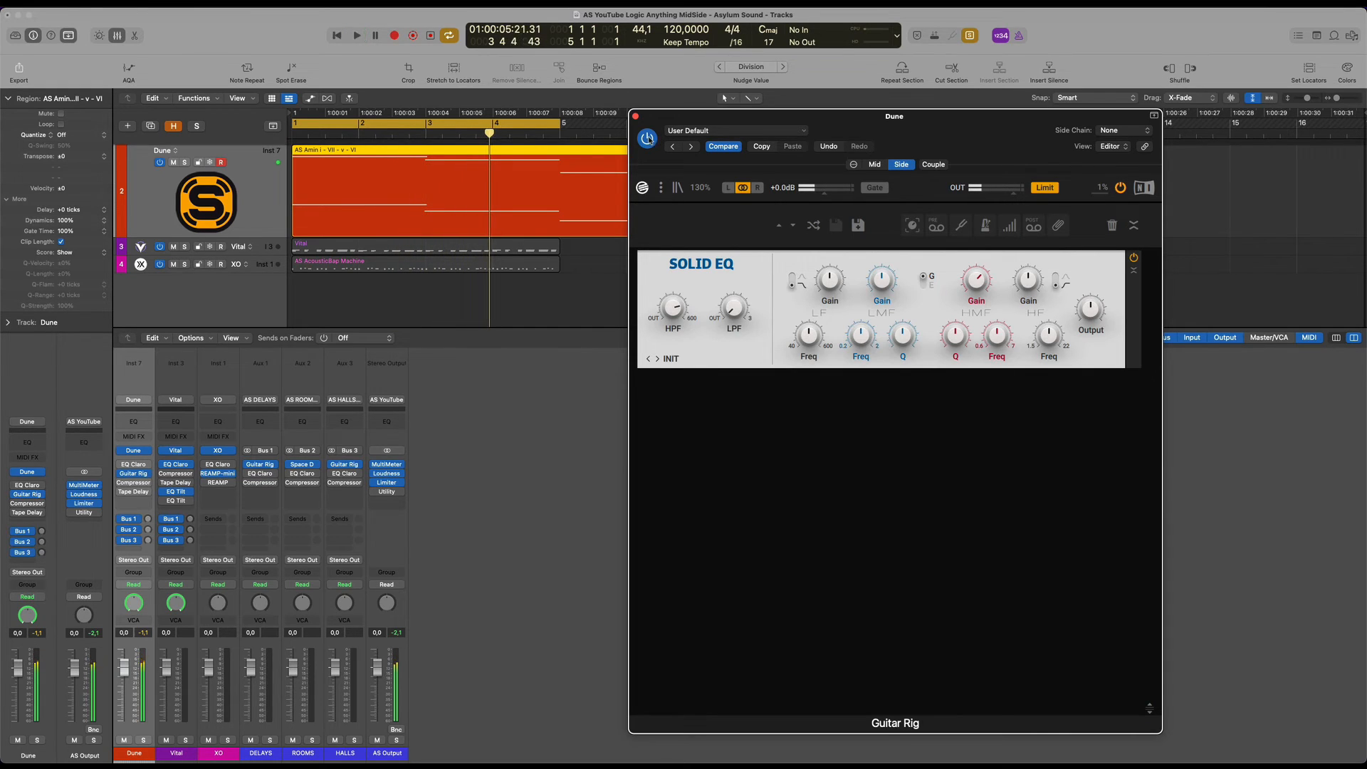
Close Dune's Guitar Rig plug-in window, leaving the effect bypassed
{"action": "left_click_drag", "start_coordinate": [986, 141], "coordinate": [968, 151]}
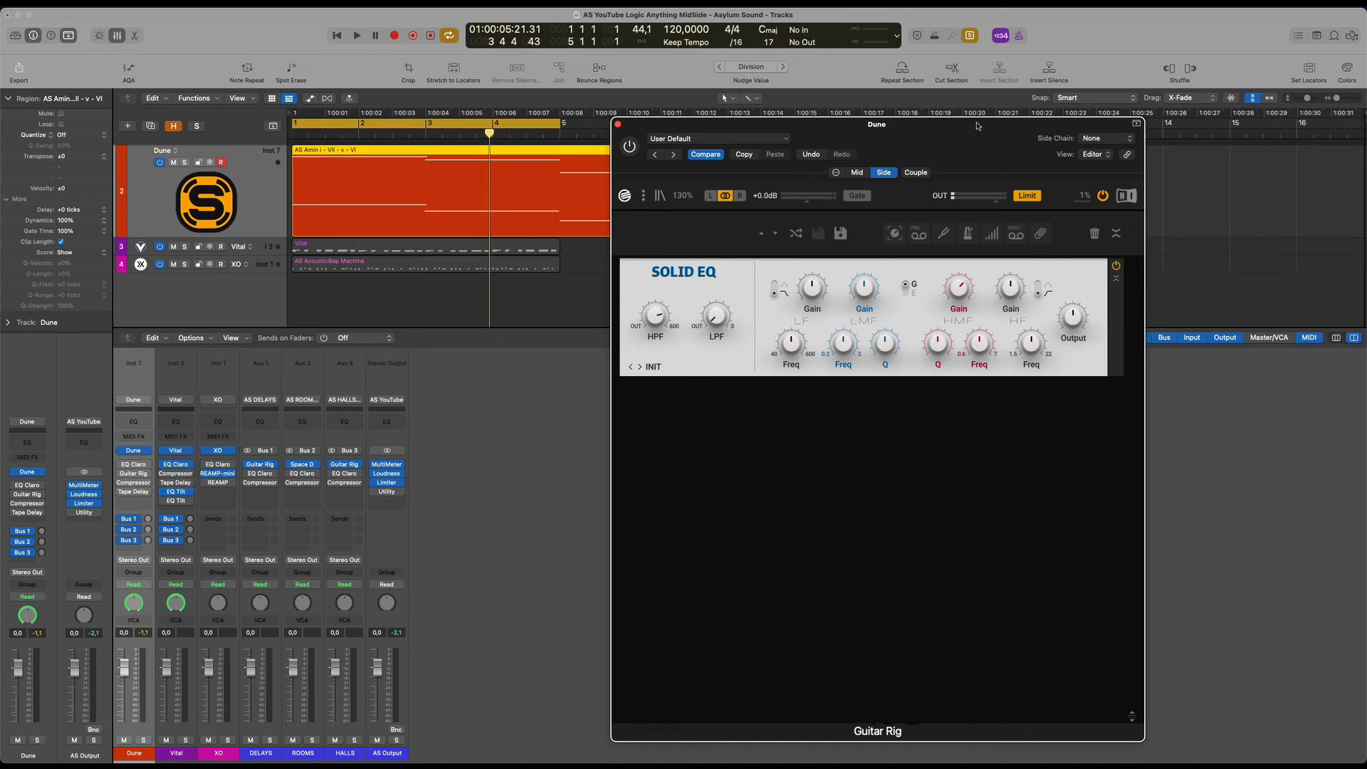
{"action": "left_click_drag", "start_coordinate": [968, 145], "coordinate": [967, 131]}
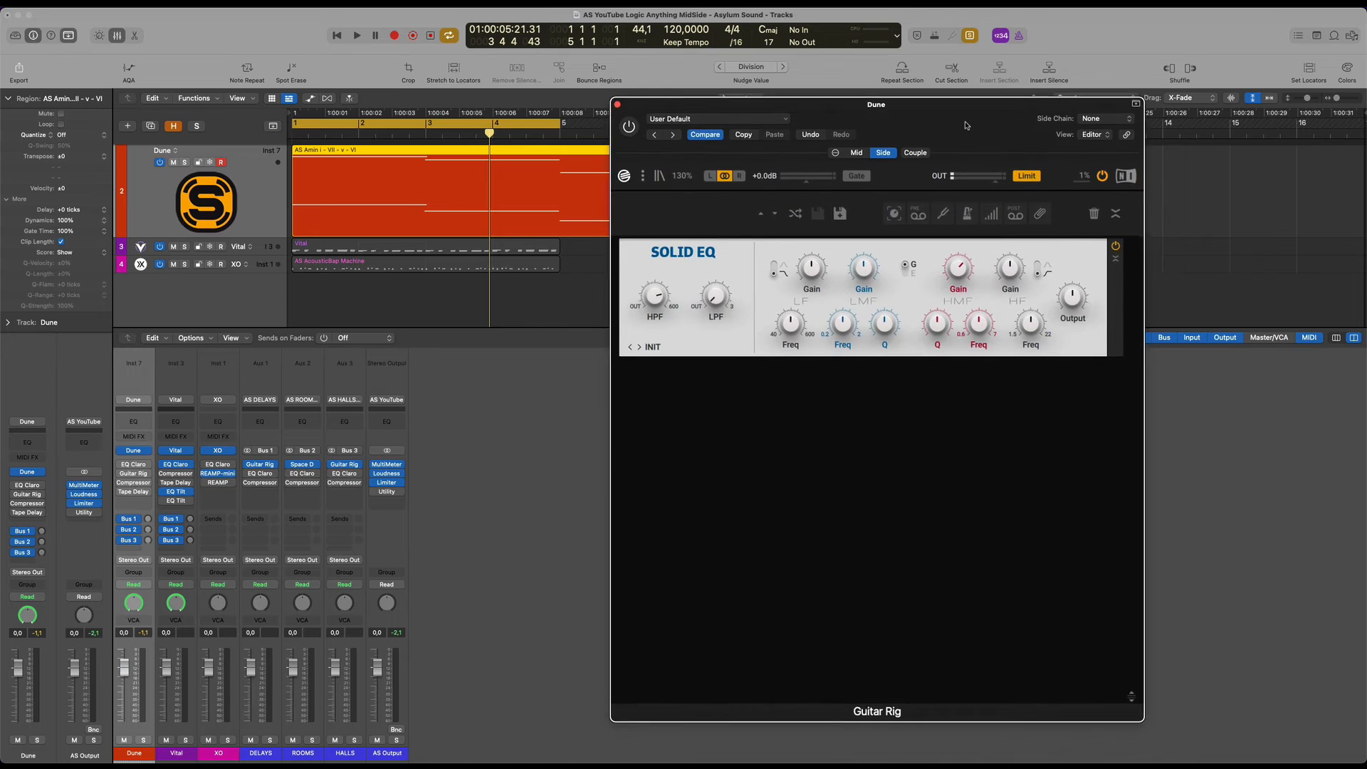
{"action": "left_click", "coordinate": [617, 110]}
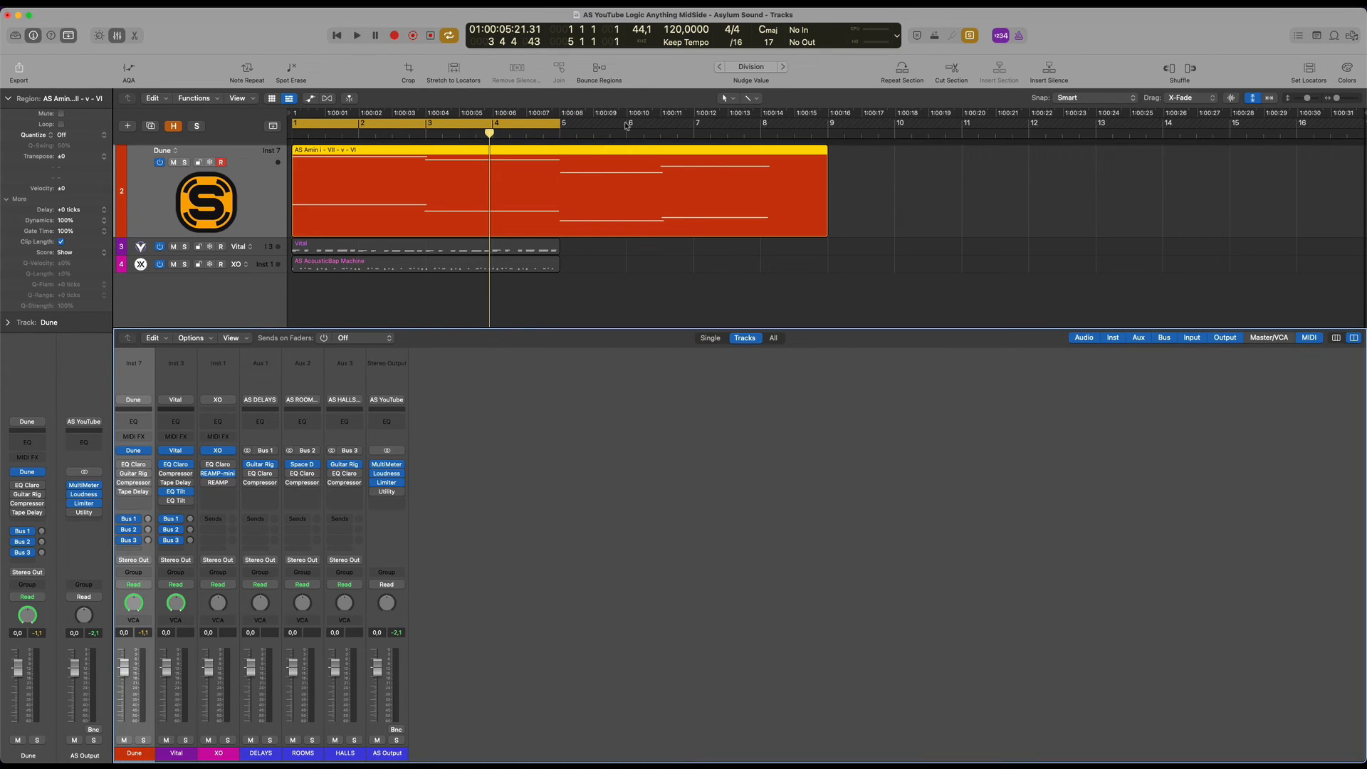